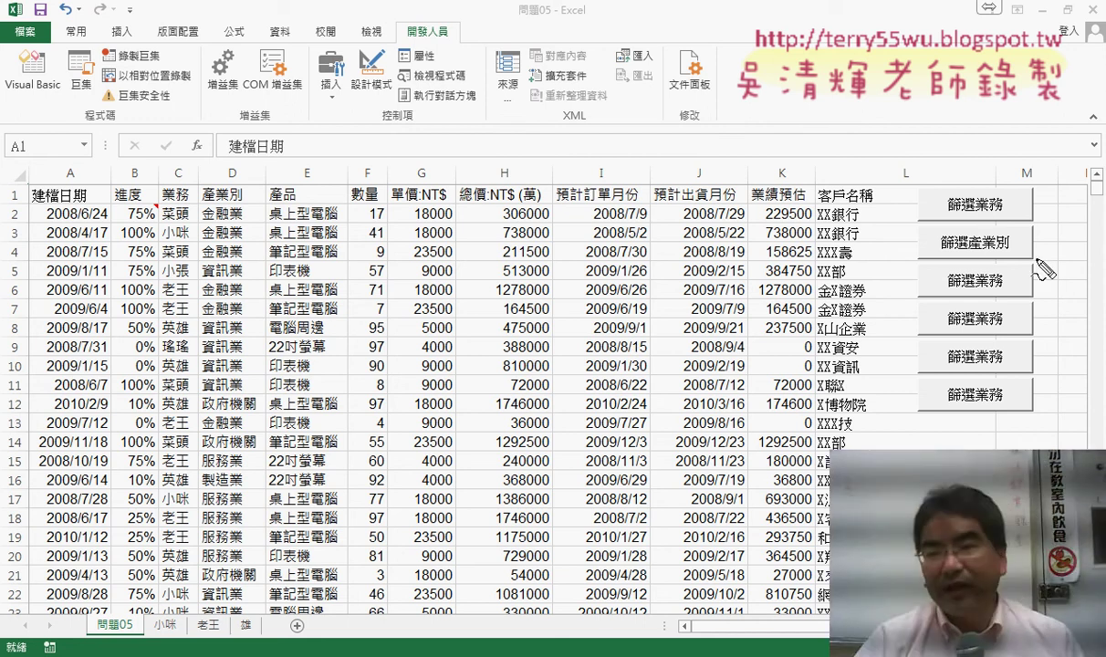
Step: Circle the 篩選業務 button and the 產業別, 產品, 客戶名稱, 建檔日期 and month headers, then clear the marks
{"action": "mouse_move", "coordinate": [1017, 219]}
{"action": "left_mouse_down"}
{"action": "mouse_move", "coordinate": [1003, 183]}
{"action": "mouse_move", "coordinate": [1013, 208]}
{"action": "left_mouse_up"}
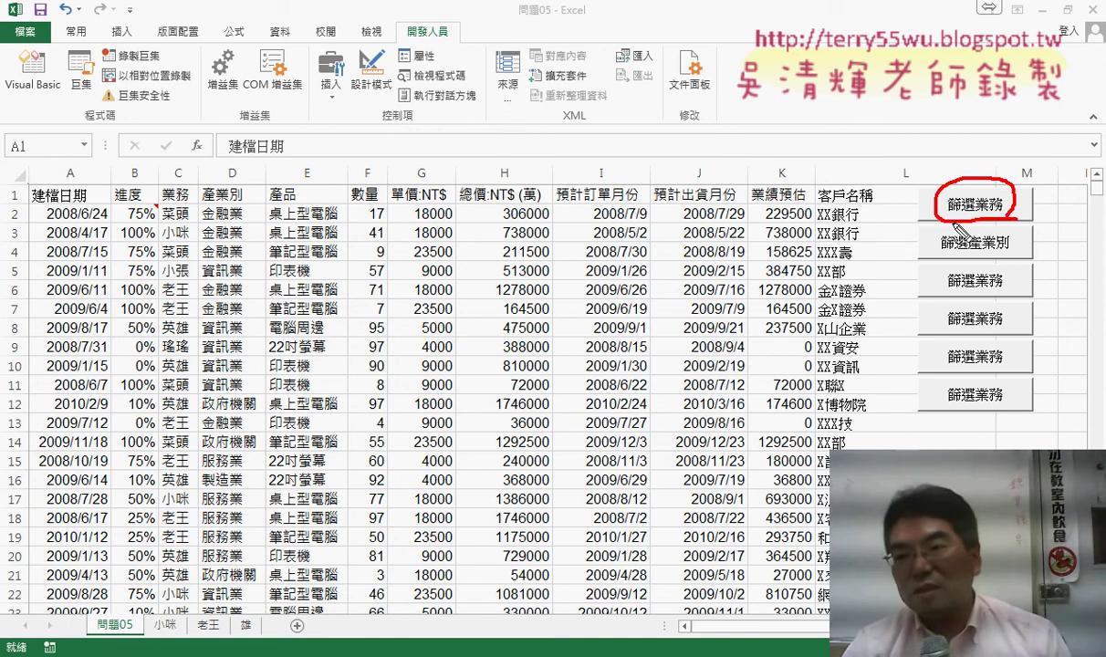
{"action": "left_click_drag", "start_coordinate": [196, 182], "coordinate": [217, 203]}
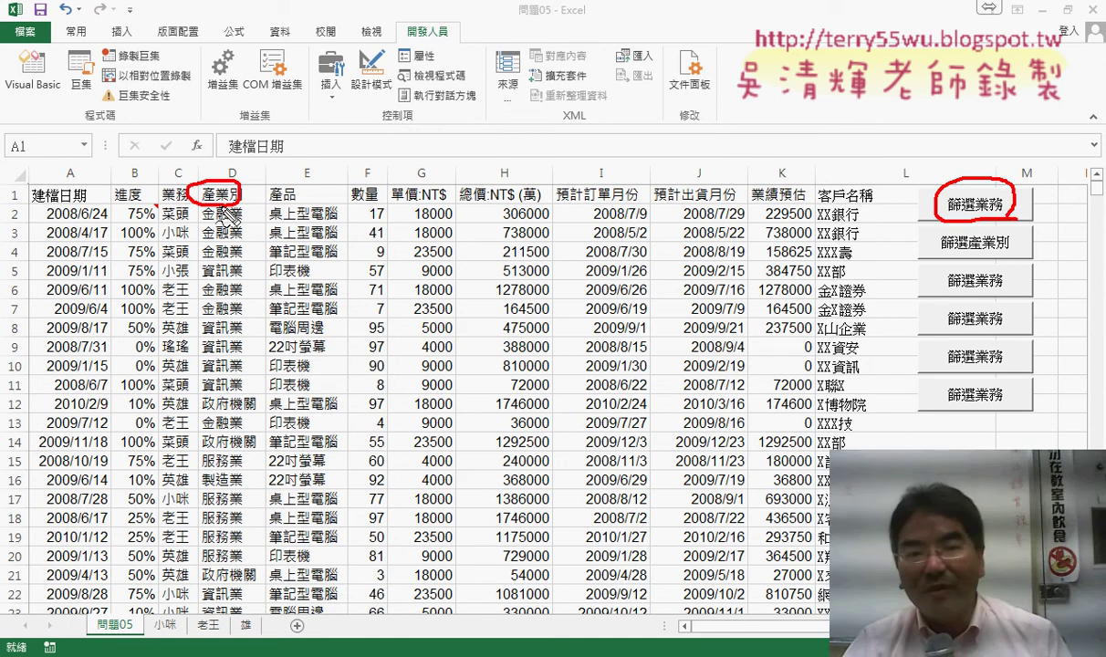
{"action": "left_click_drag", "start_coordinate": [301, 182], "coordinate": [274, 202]}
{"action": "left_click_drag", "start_coordinate": [812, 195], "coordinate": [848, 218]}
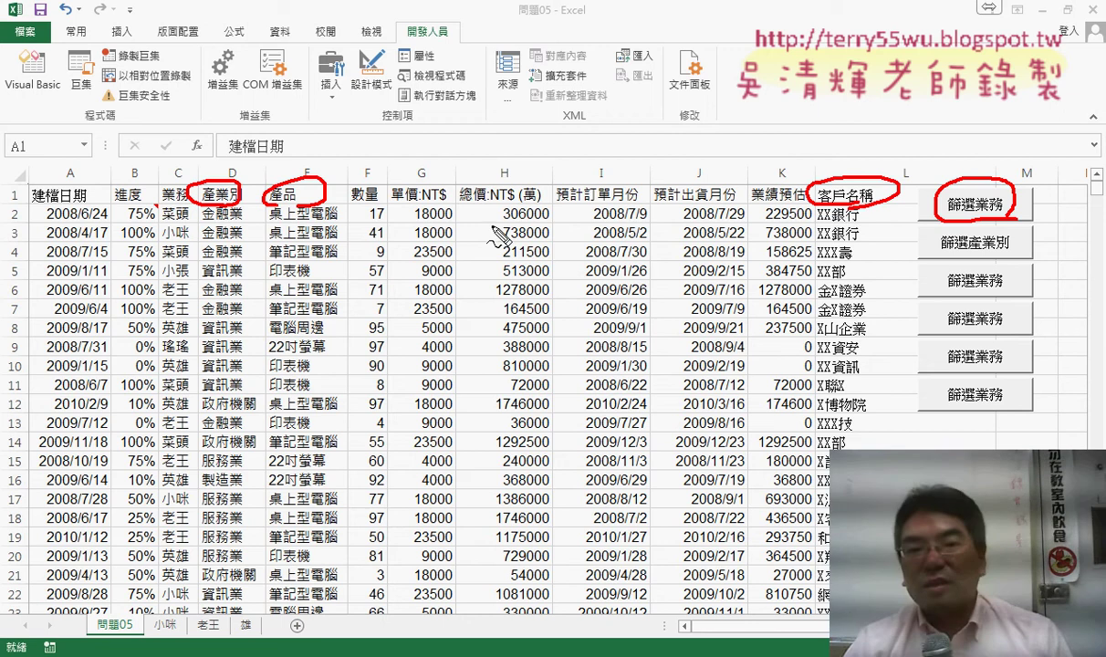
{"action": "left_click_drag", "start_coordinate": [93, 212], "coordinate": [102, 202]}
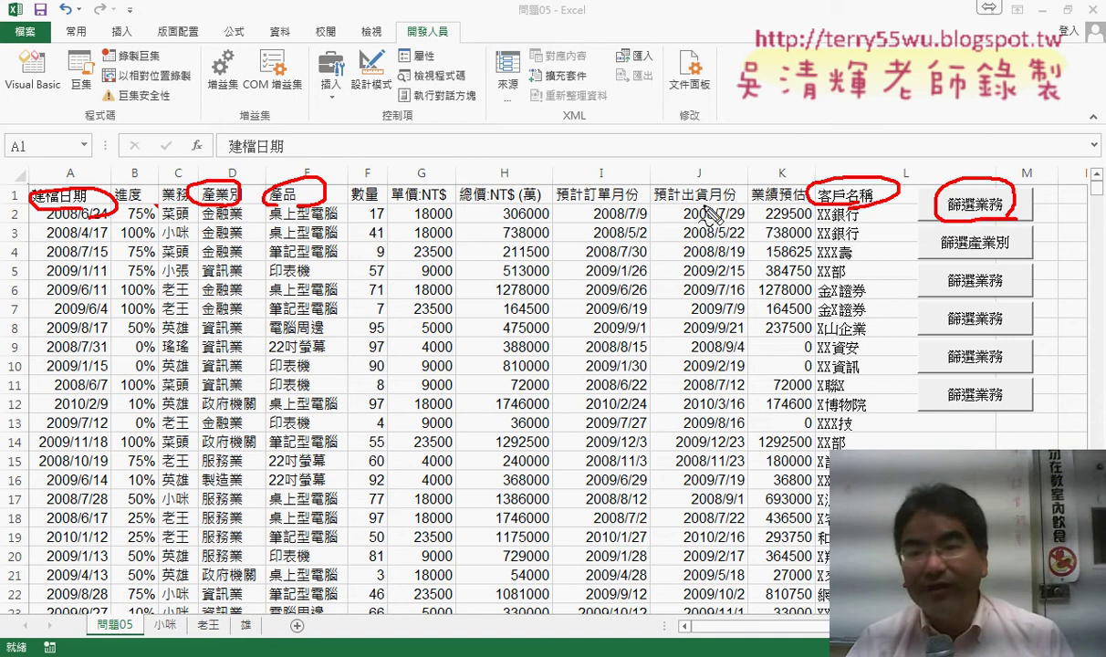
{"action": "left_click_drag", "start_coordinate": [605, 208], "coordinate": [671, 205]}
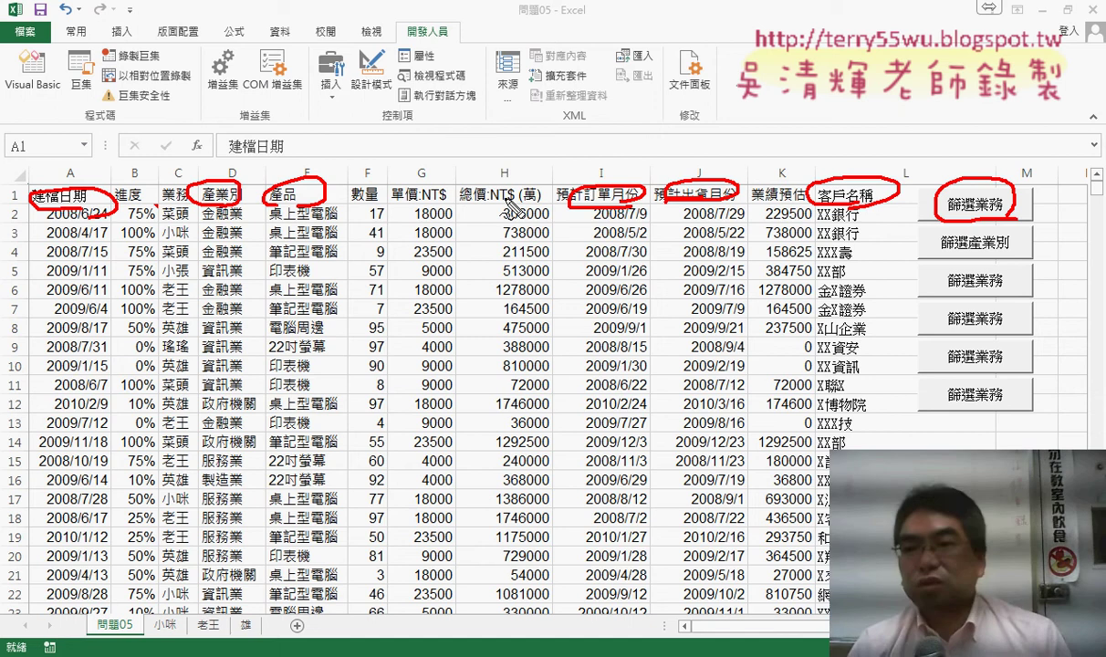
{"action": "key", "text": "Escape"}
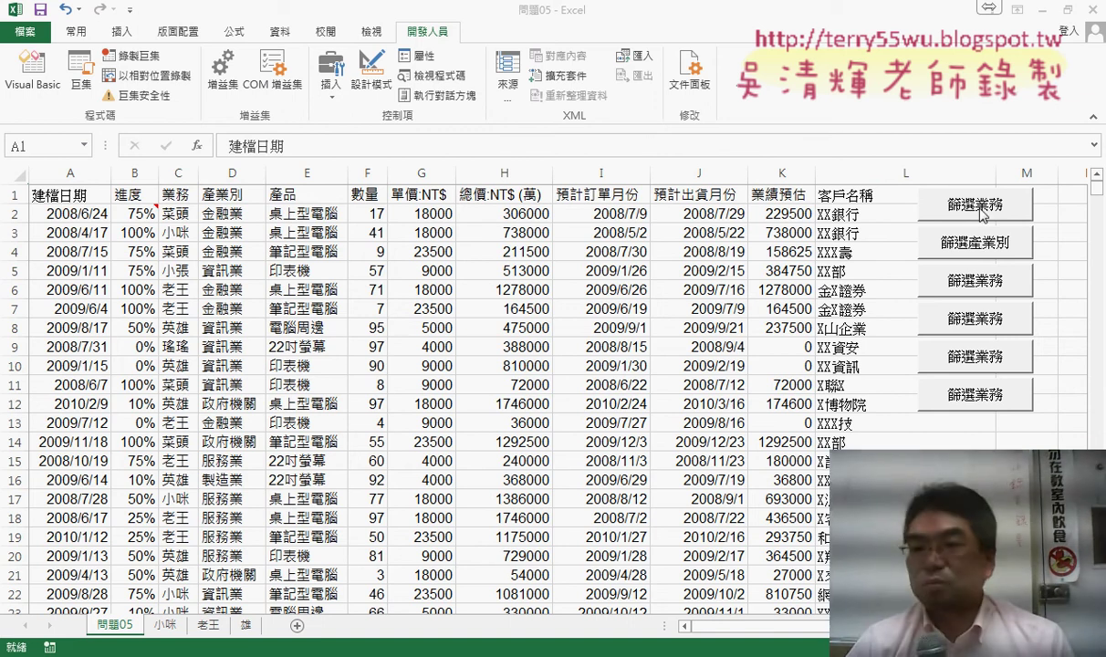
Step: Open the VBA editor and locate the 篩選產業別 macro, highlighting 產業別 in its name
{"action": "left_click", "coordinate": [37, 80]}
{"action": "scroll", "coordinate": [402, 291], "scroll_direction": "up", "scroll_amount": 6}
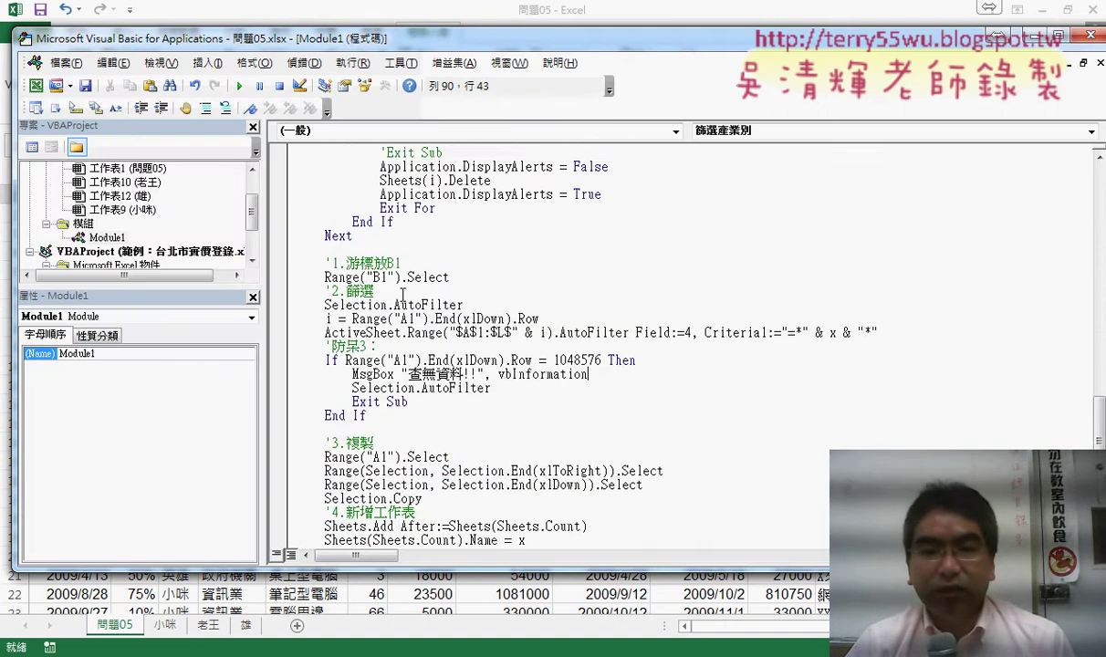
{"action": "scroll", "coordinate": [402, 292], "scroll_direction": "down", "scroll_amount": 9}
{"action": "scroll", "coordinate": [406, 292], "scroll_direction": "down", "scroll_amount": 12}
{"action": "scroll", "coordinate": [410, 291], "scroll_direction": "up", "scroll_amount": 9}
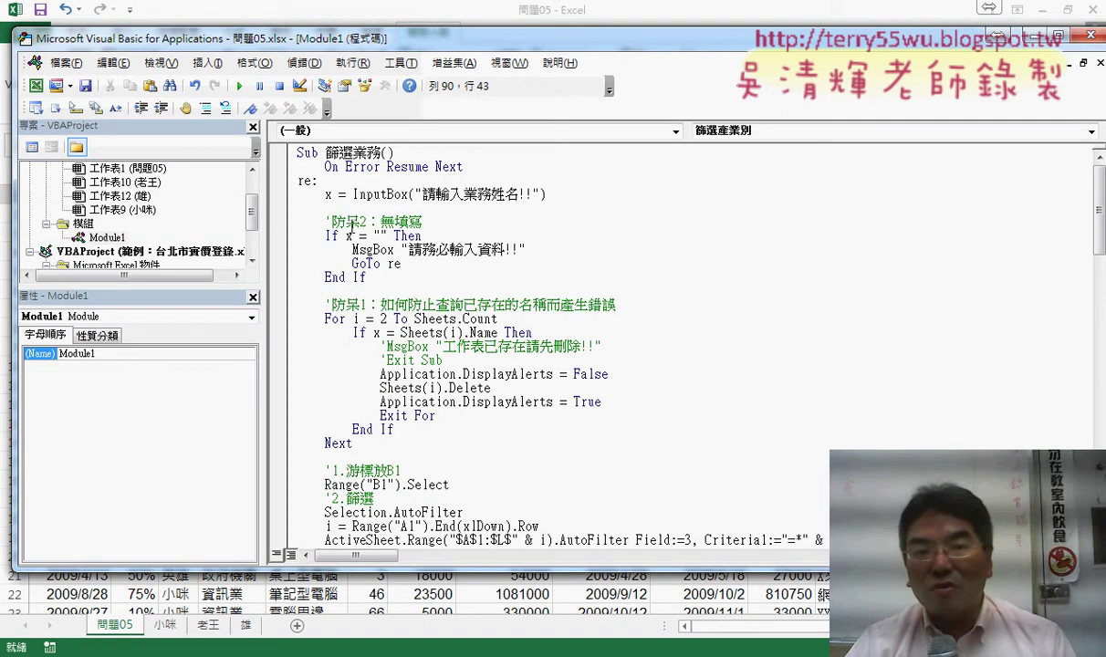
{"action": "scroll", "coordinate": [408, 292], "scroll_direction": "down", "scroll_amount": 1}
{"action": "scroll", "coordinate": [408, 292], "scroll_direction": "down", "scroll_amount": 6}
{"action": "scroll", "coordinate": [409, 291], "scroll_direction": "down", "scroll_amount": 7}
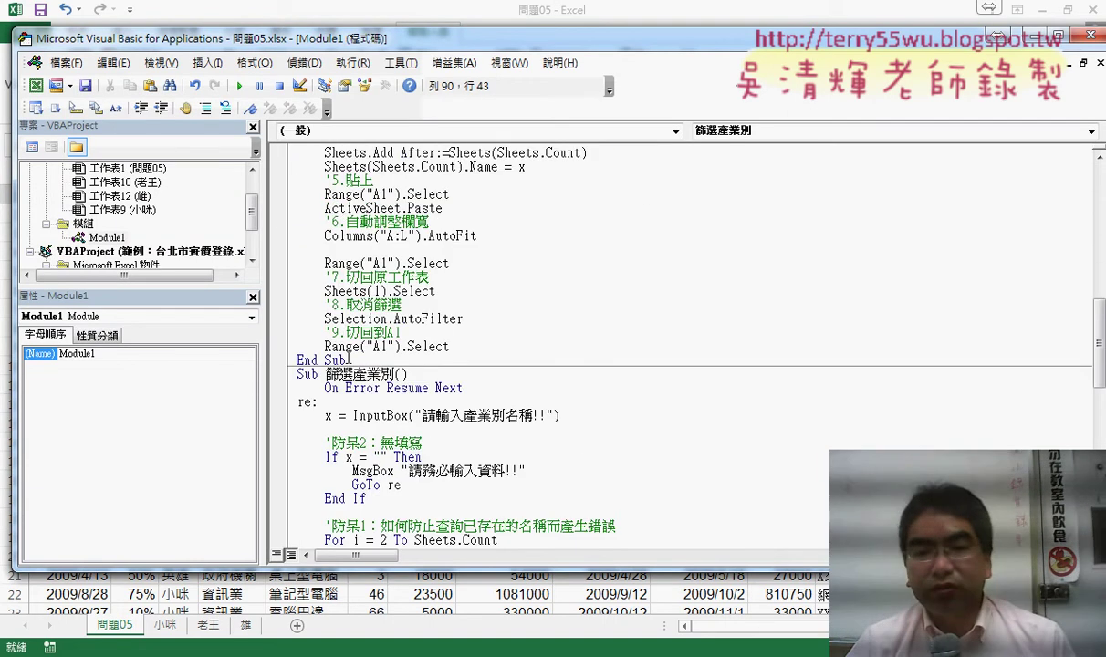
{"action": "left_click", "coordinate": [354, 377]}
{"action": "left_click_drag", "start_coordinate": [354, 376], "coordinate": [395, 377]}
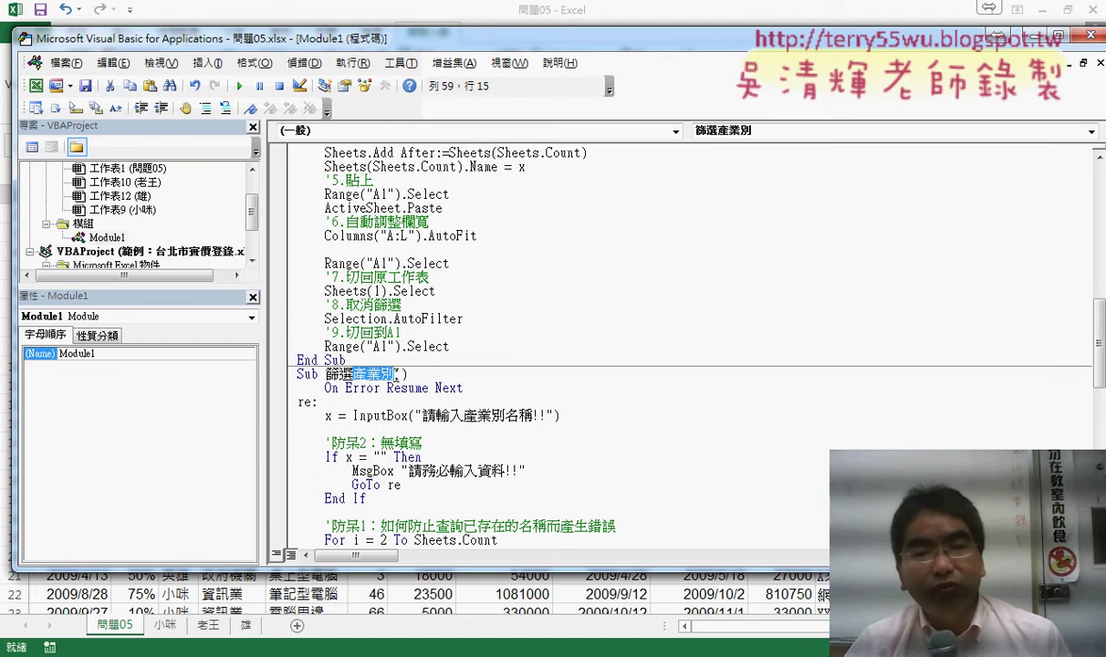
Step: Delete the On Error Resume Next line and review the 產業別名稱 input prompt below it
{"action": "scroll", "coordinate": [495, 359], "scroll_direction": "down", "scroll_amount": 3}
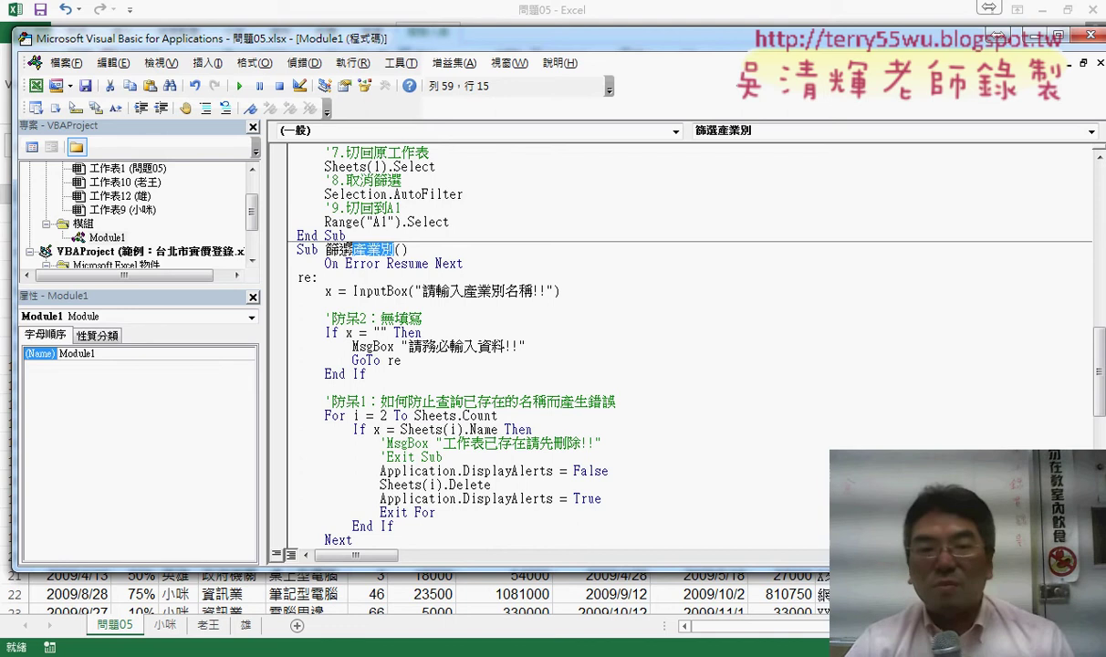
{"action": "left_click_drag", "start_coordinate": [465, 264], "coordinate": [215, 258]}
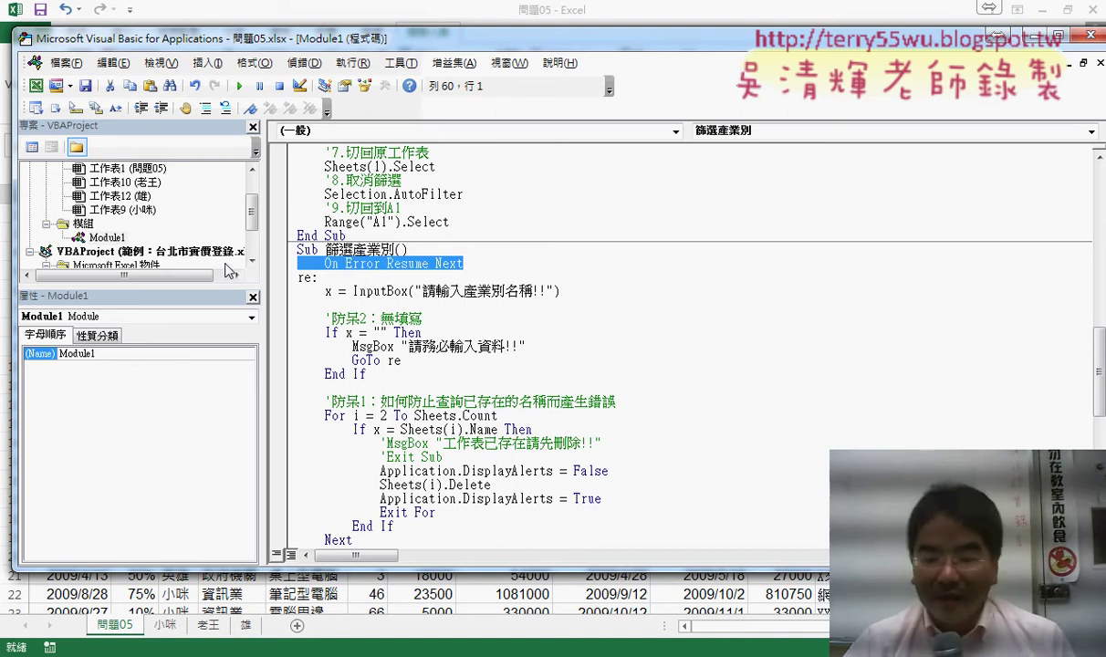
{"action": "key", "text": "Delete"}
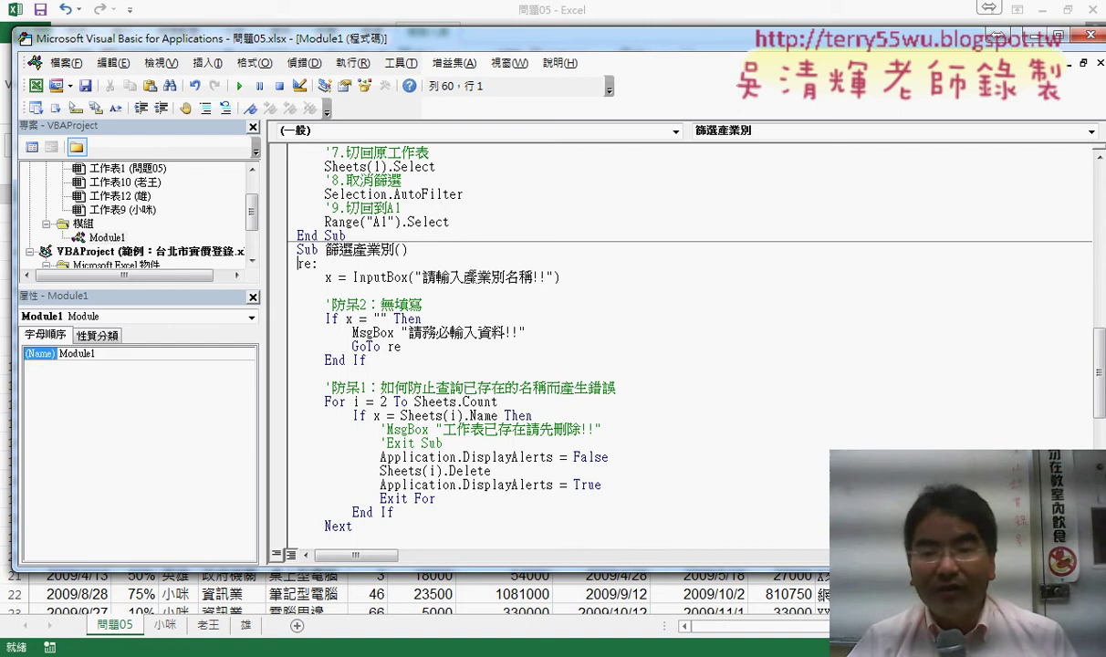
{"action": "left_click_drag", "start_coordinate": [464, 276], "coordinate": [532, 276]}
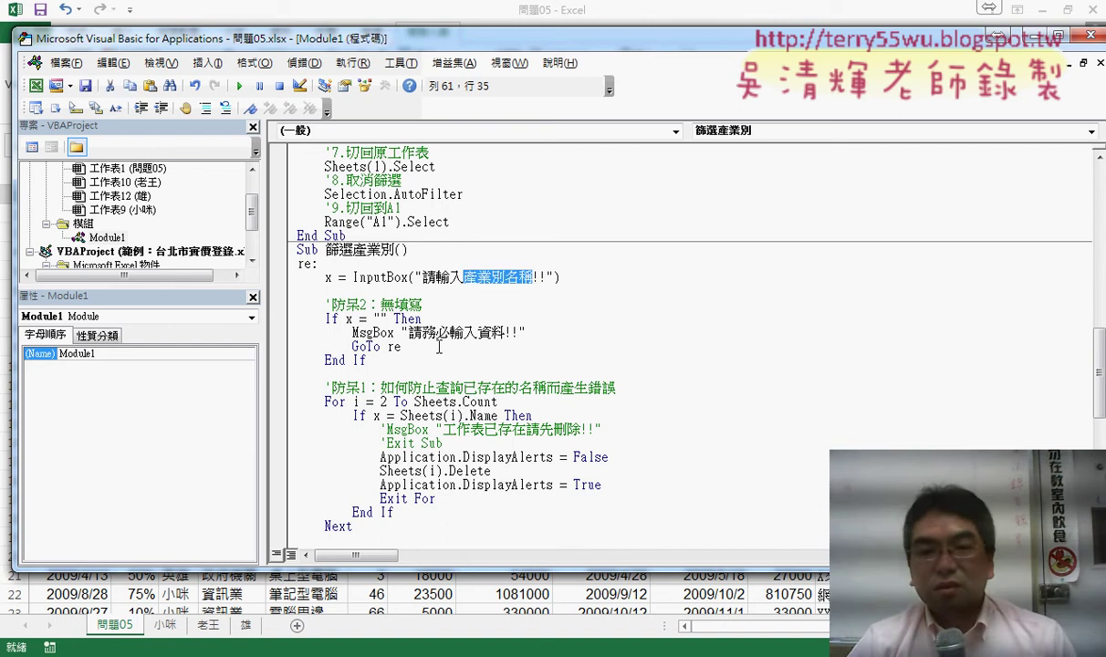
{"action": "left_click", "coordinate": [488, 332]}
{"action": "scroll", "coordinate": [547, 360], "scroll_direction": "down", "scroll_amount": 3}
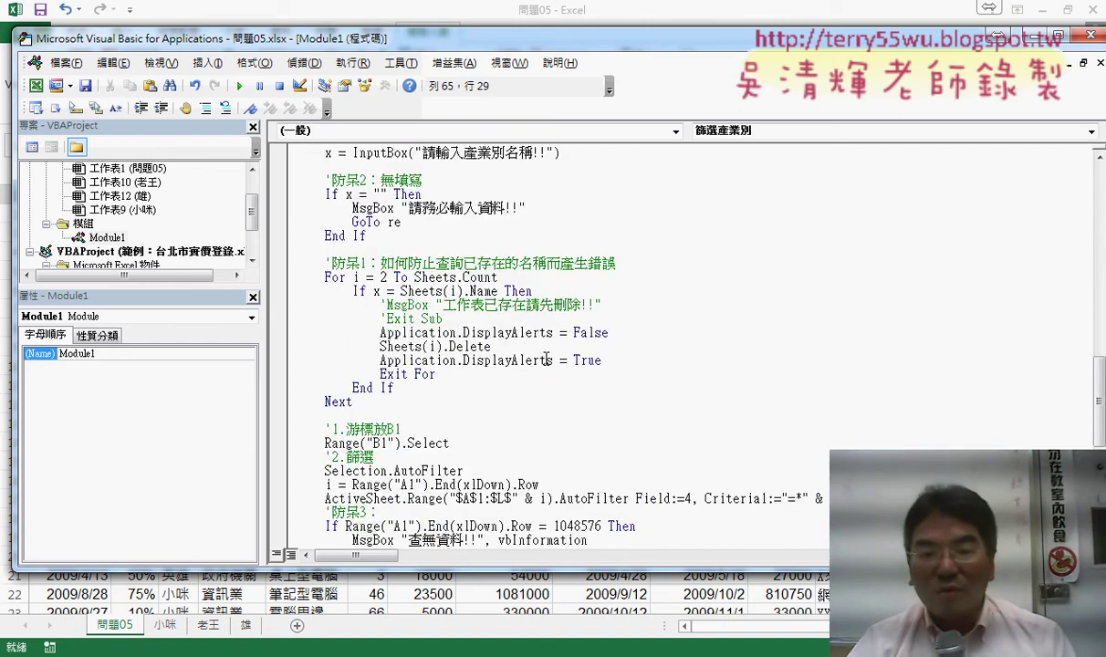
{"action": "scroll", "coordinate": [501, 361], "scroll_direction": "down", "scroll_amount": 3}
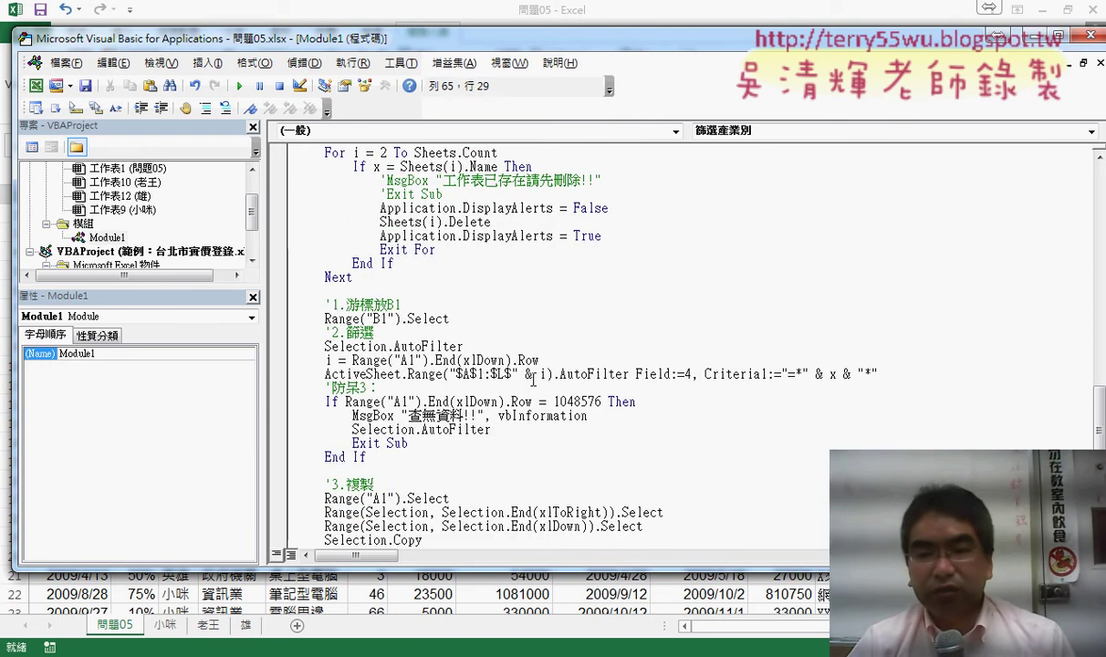
{"action": "double_click", "coordinate": [686, 373]}
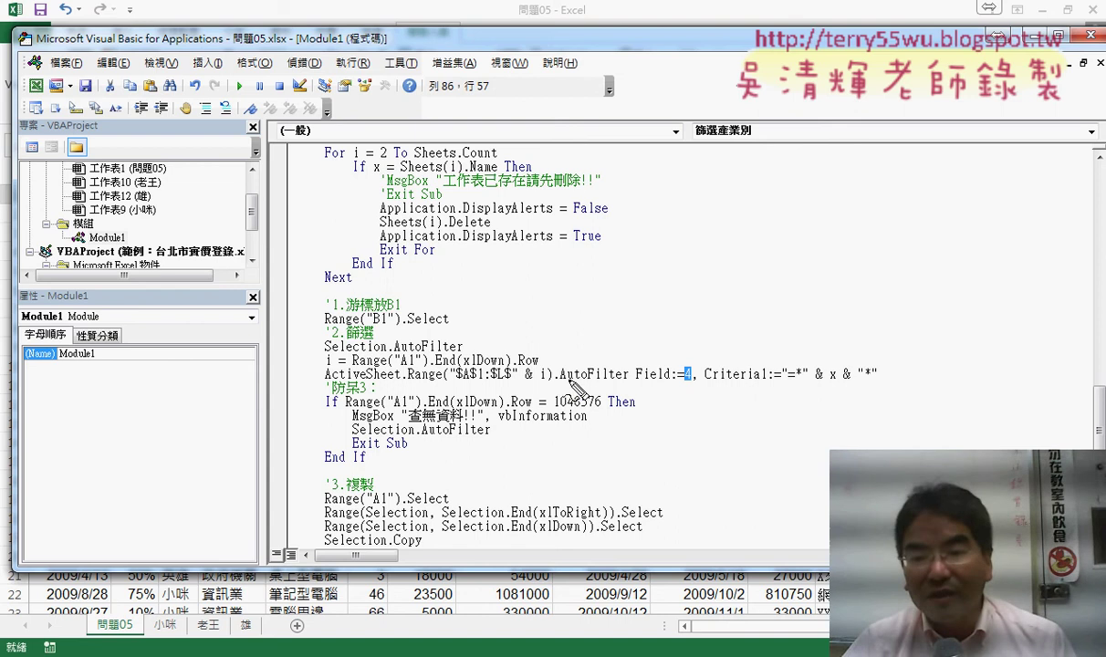
{"action": "mouse_move", "coordinate": [559, 384]}
{"action": "left_mouse_down"}
{"action": "mouse_move", "coordinate": [636, 384]}
{"action": "mouse_move", "coordinate": [639, 357]}
{"action": "left_mouse_up"}
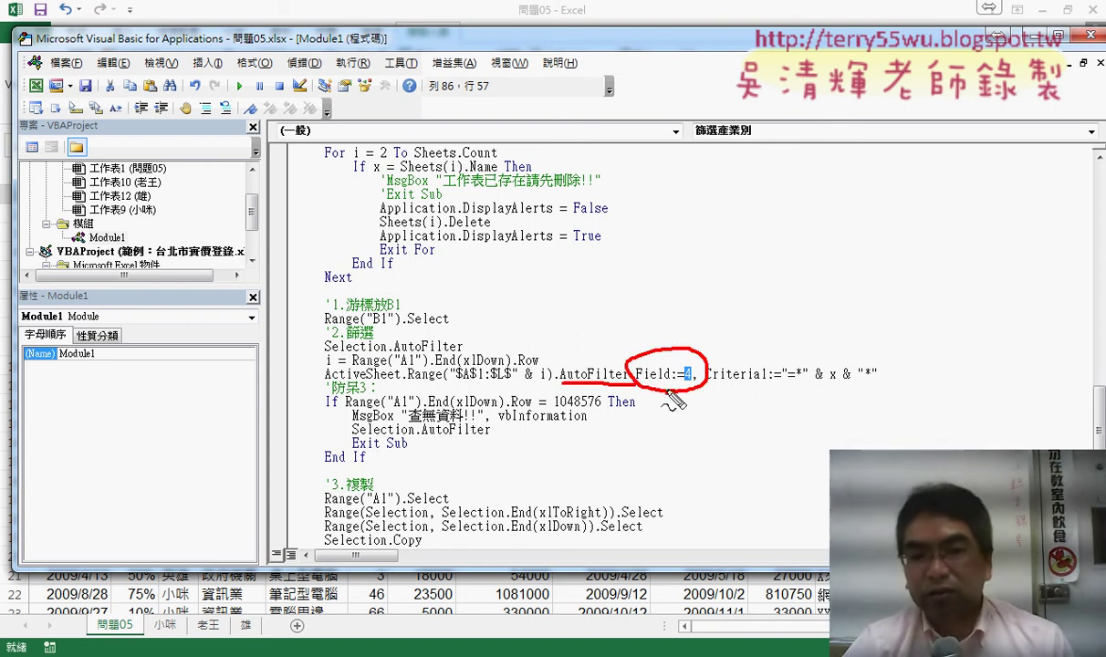
{"action": "mouse_move", "coordinate": [724, 271]}
{"action": "left_mouse_down"}
{"action": "mouse_move", "coordinate": [742, 308]}
{"action": "mouse_move", "coordinate": [711, 336]}
{"action": "left_mouse_up"}
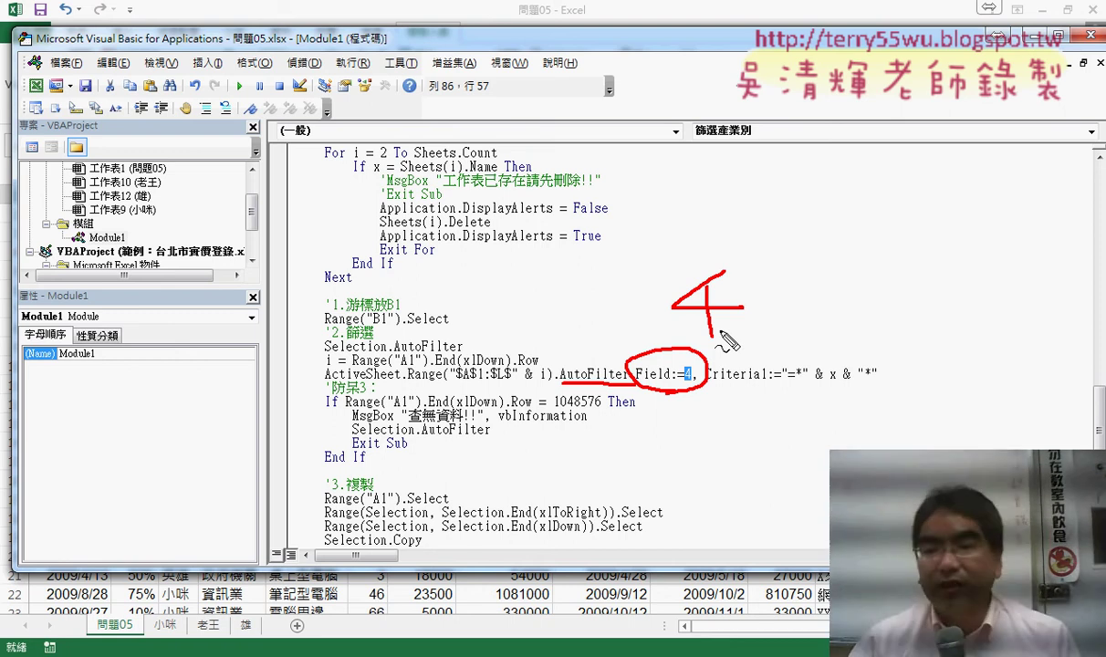
{"action": "left_click_drag", "start_coordinate": [826, 386], "coordinate": [841, 383]}
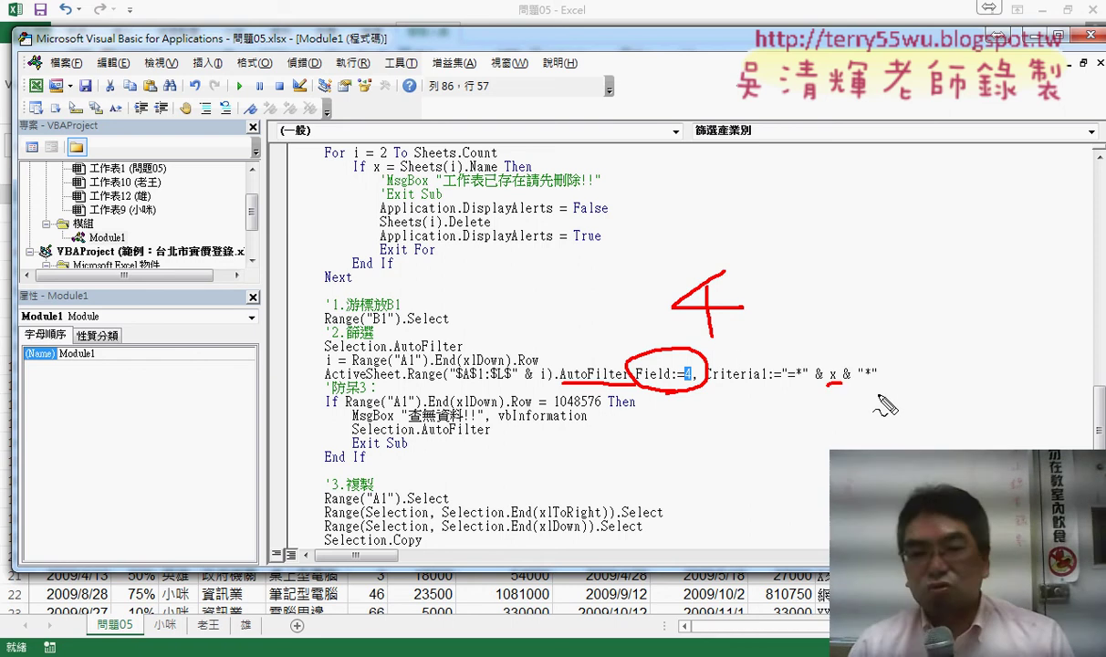
{"action": "left_click_drag", "start_coordinate": [554, 410], "coordinate": [606, 409]}
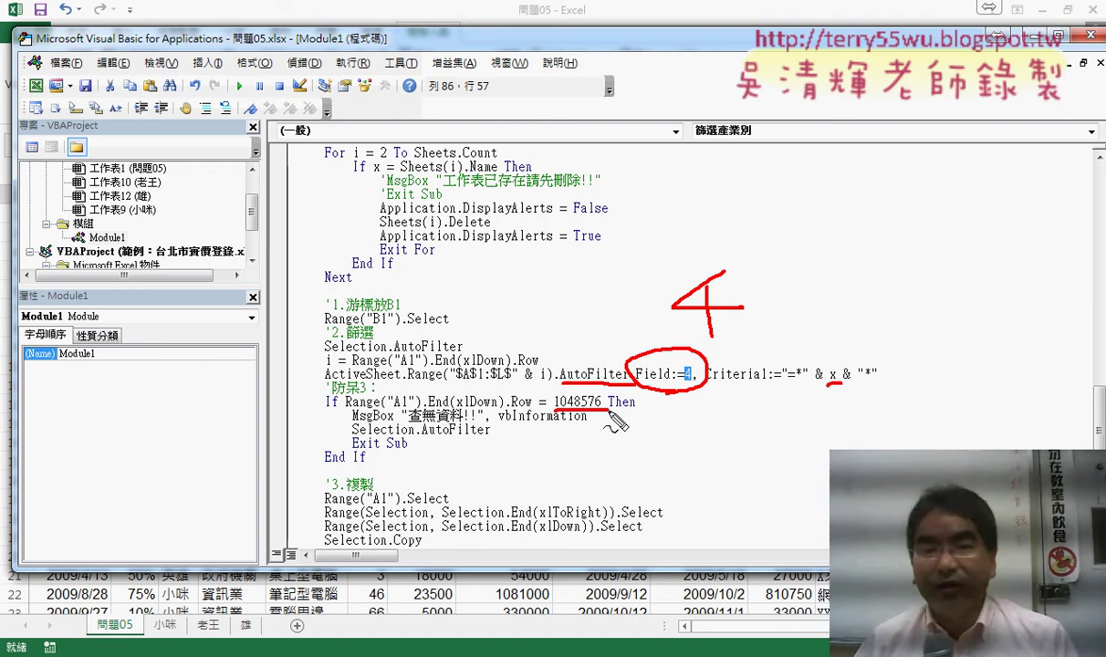
{"action": "key", "text": "Escape"}
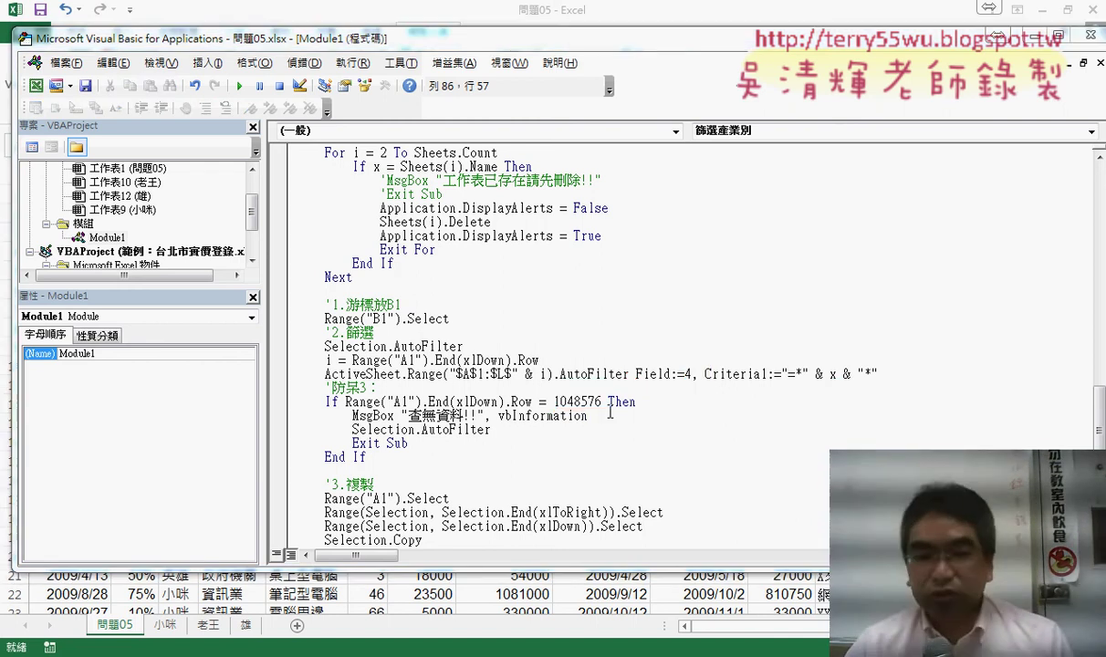
Step: Return to Excel, jump to the last data row, and go to File > Save As
{"action": "left_click", "coordinate": [73, 588]}
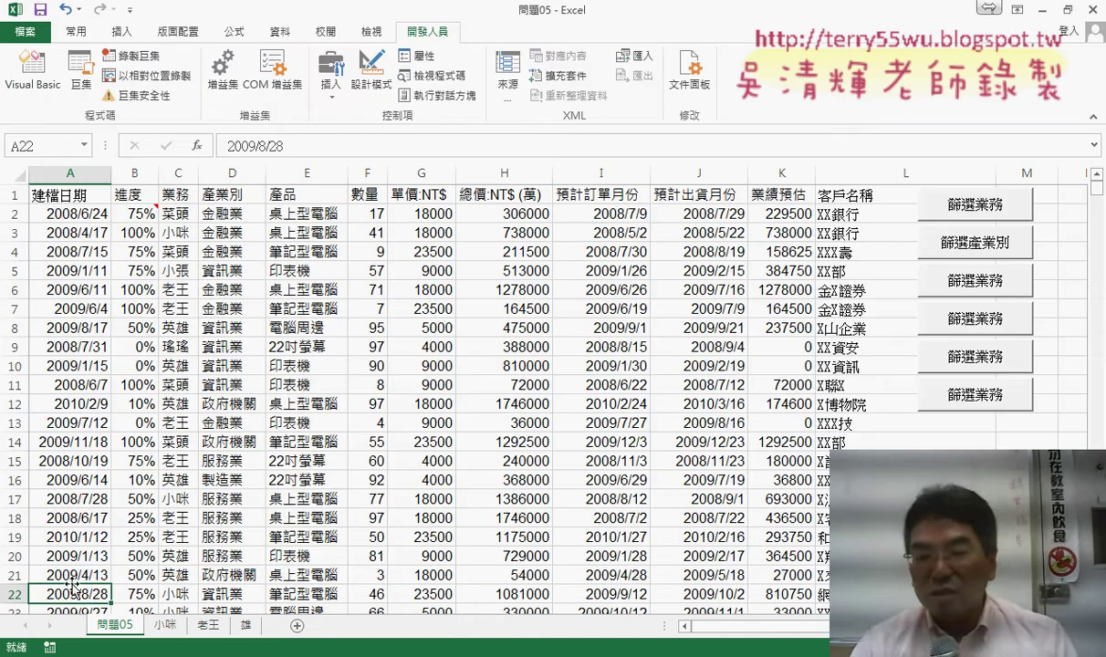
{"action": "key", "text": "ctrl+Down"}
{"action": "key", "text": "ctrl+Down"}
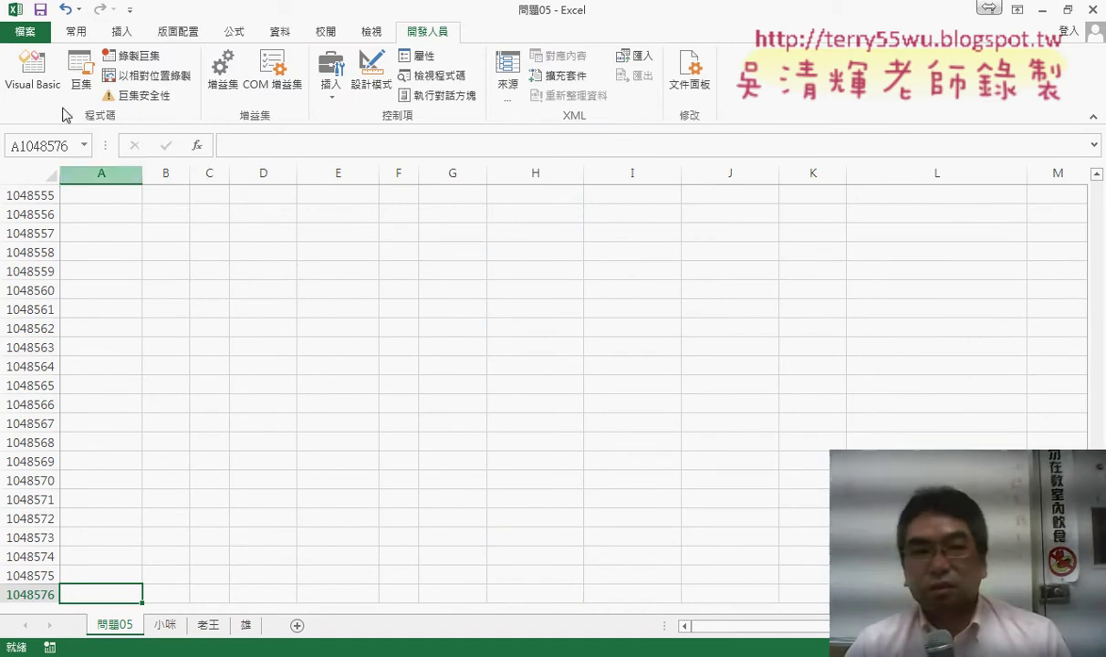
{"action": "left_click", "coordinate": [42, 38]}
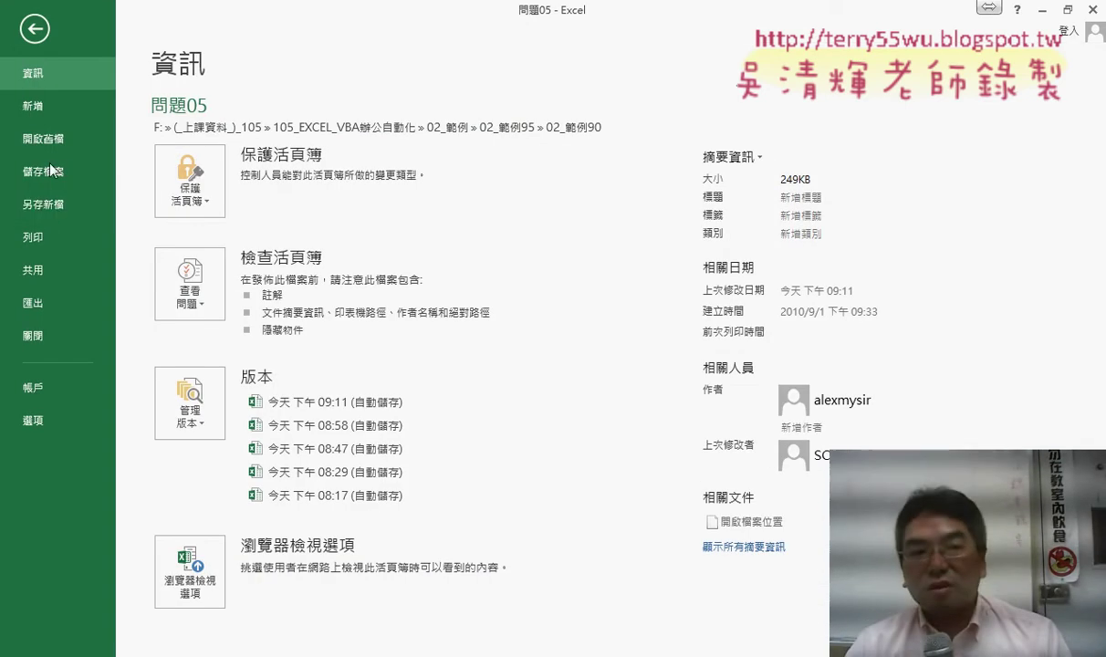
{"action": "left_click", "coordinate": [59, 213]}
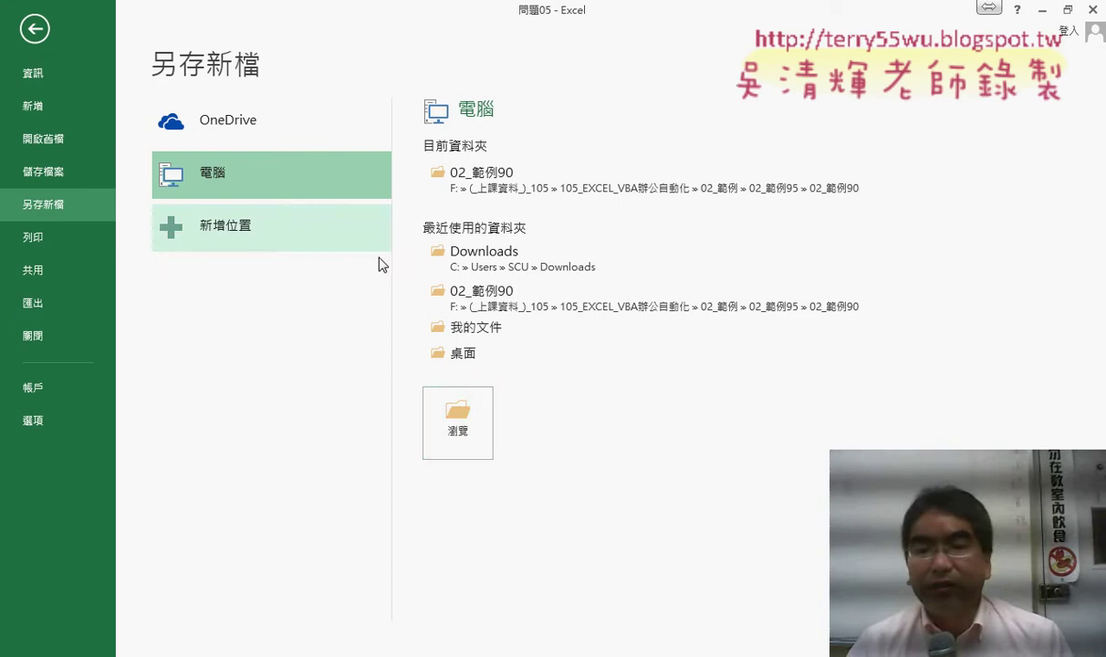
Step: Browse the Save As dialog's file-type list, keep Excel 活頁簿, and cancel without saving
{"action": "left_click", "coordinate": [456, 406]}
{"action": "left_click", "coordinate": [282, 316]}
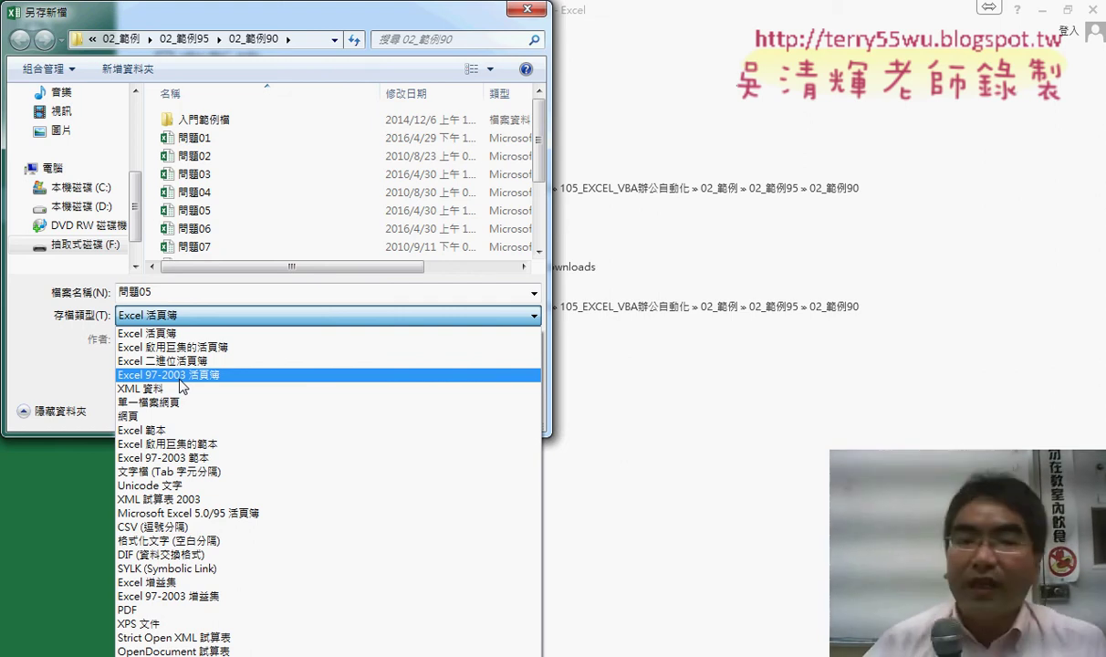
{"action": "left_click", "coordinate": [513, 13]}
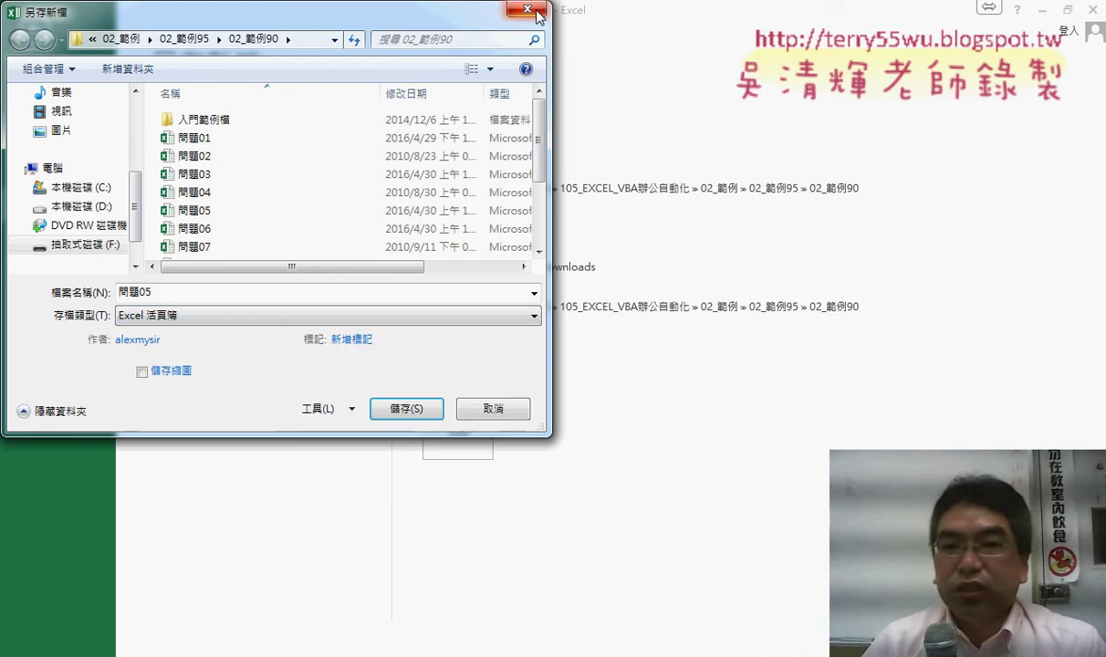
{"action": "left_click", "coordinate": [513, 12]}
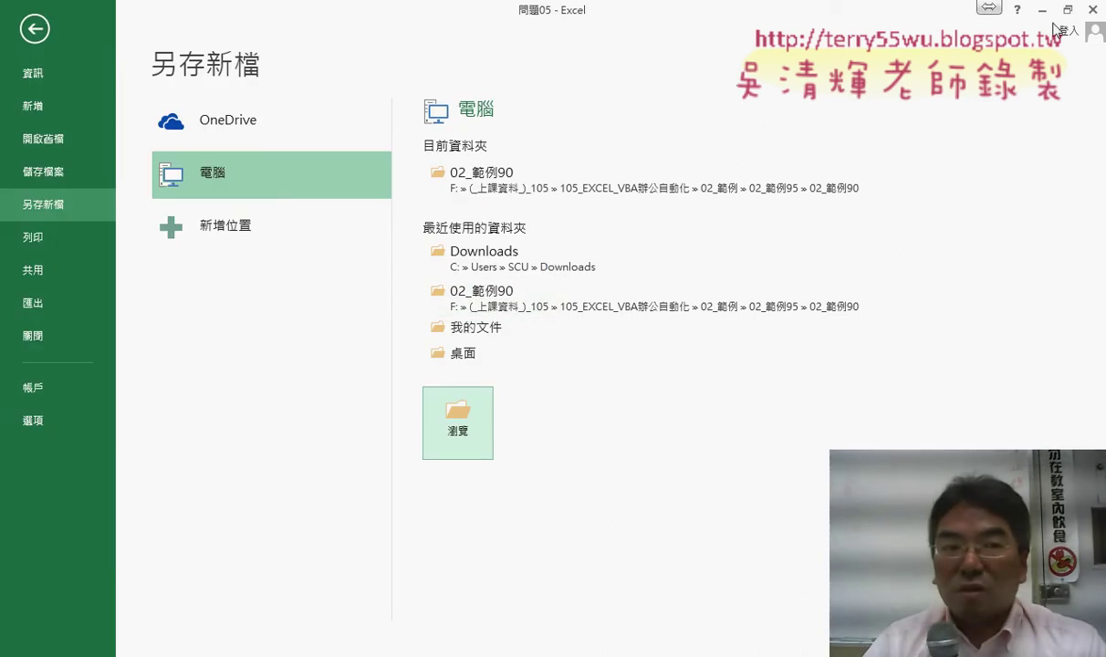
Step: Leave the Save As page, skim the macro code in VBA, then minimize the editor
{"action": "key", "text": "Escape"}
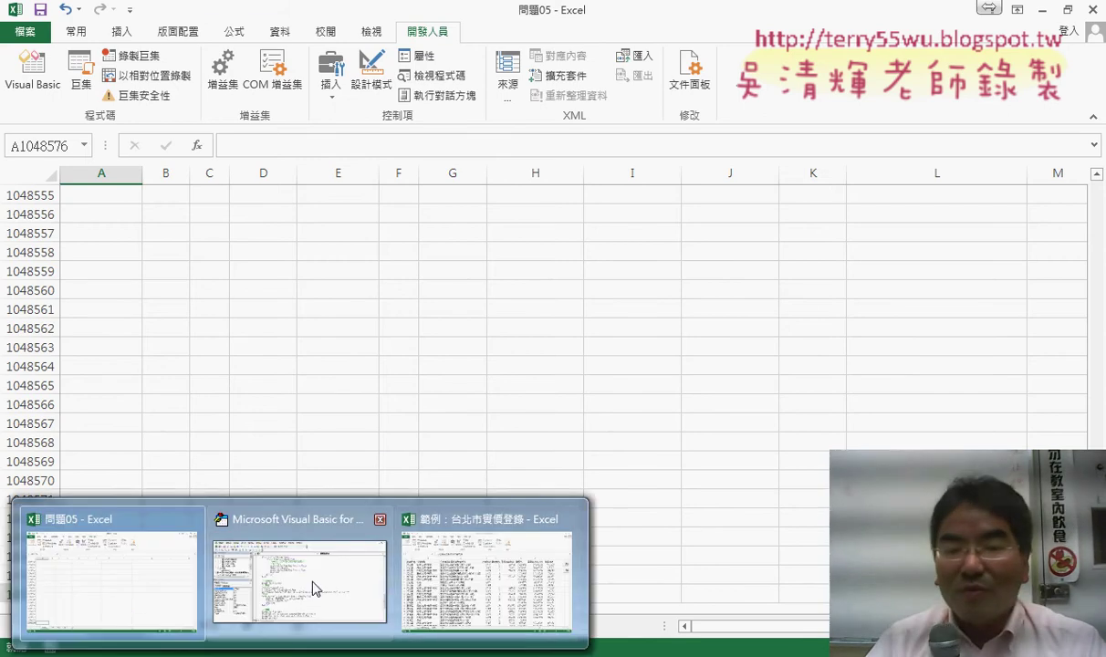
{"action": "left_click", "coordinate": [315, 588]}
{"action": "scroll", "coordinate": [483, 378], "scroll_direction": "down", "scroll_amount": 3}
{"action": "scroll", "coordinate": [512, 393], "scroll_direction": "down", "scroll_amount": 2}
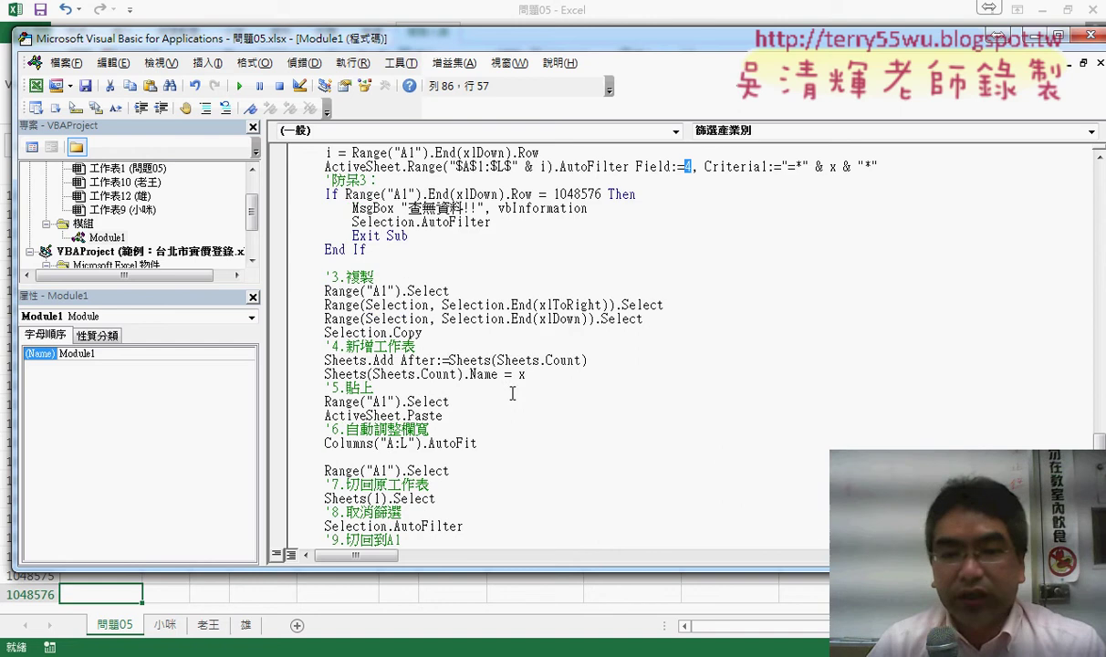
{"action": "scroll", "coordinate": [484, 420], "scroll_direction": "down", "scroll_amount": 1}
{"action": "scroll", "coordinate": [462, 449], "scroll_direction": "up", "scroll_amount": 5}
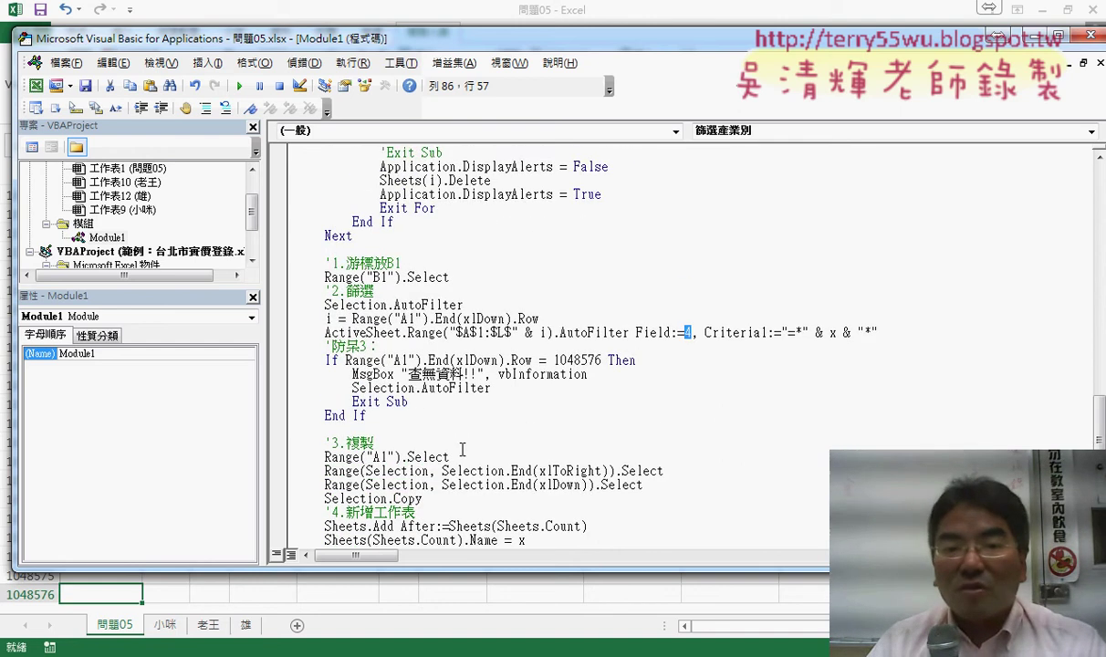
{"action": "scroll", "coordinate": [462, 449], "scroll_direction": "up", "scroll_amount": 7}
{"action": "scroll", "coordinate": [456, 365], "scroll_direction": "up", "scroll_amount": 1}
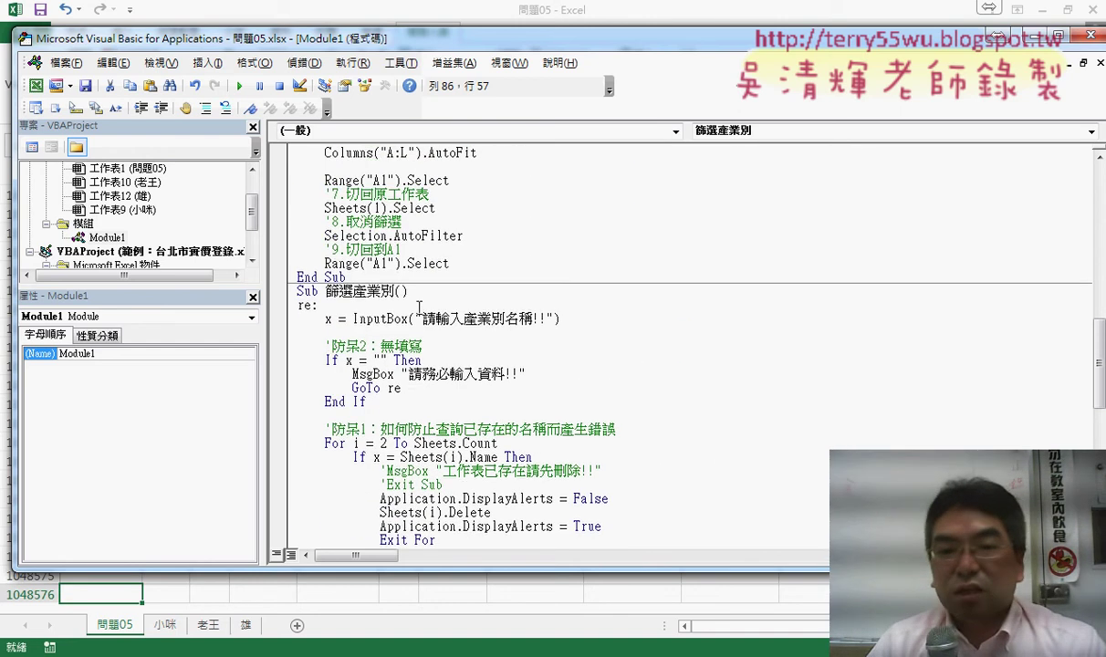
{"action": "left_click", "coordinate": [1022, 34]}
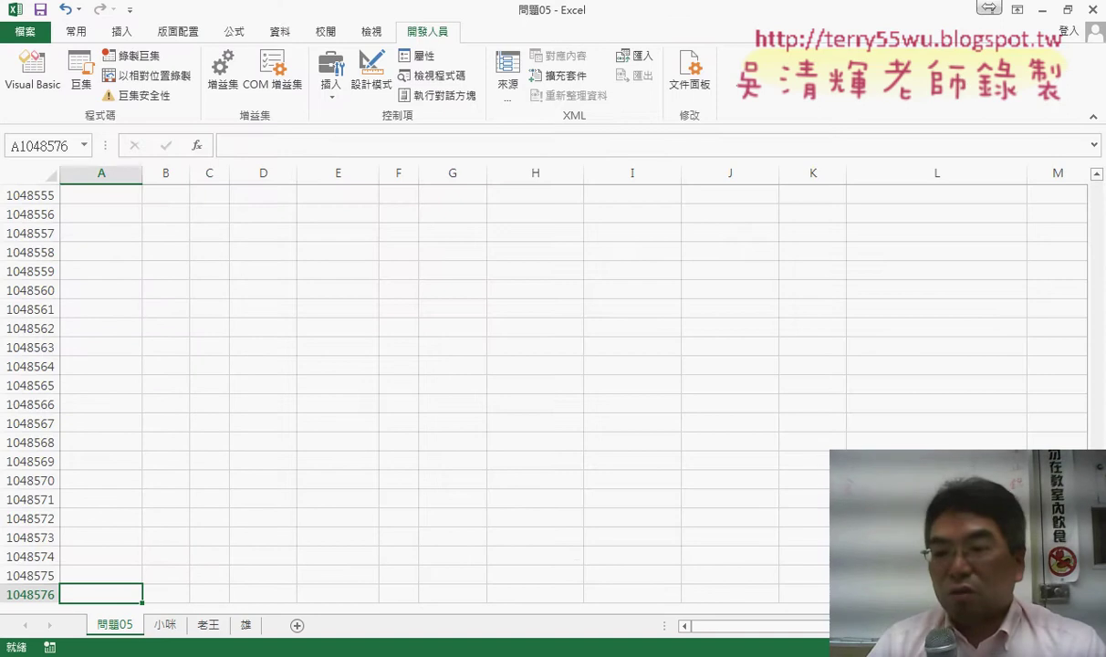
Step: Run the 篩選產業別 button macro with 金融業 as the industry
{"action": "left_click_drag", "start_coordinate": [1096, 593], "coordinate": [1097, 187]}
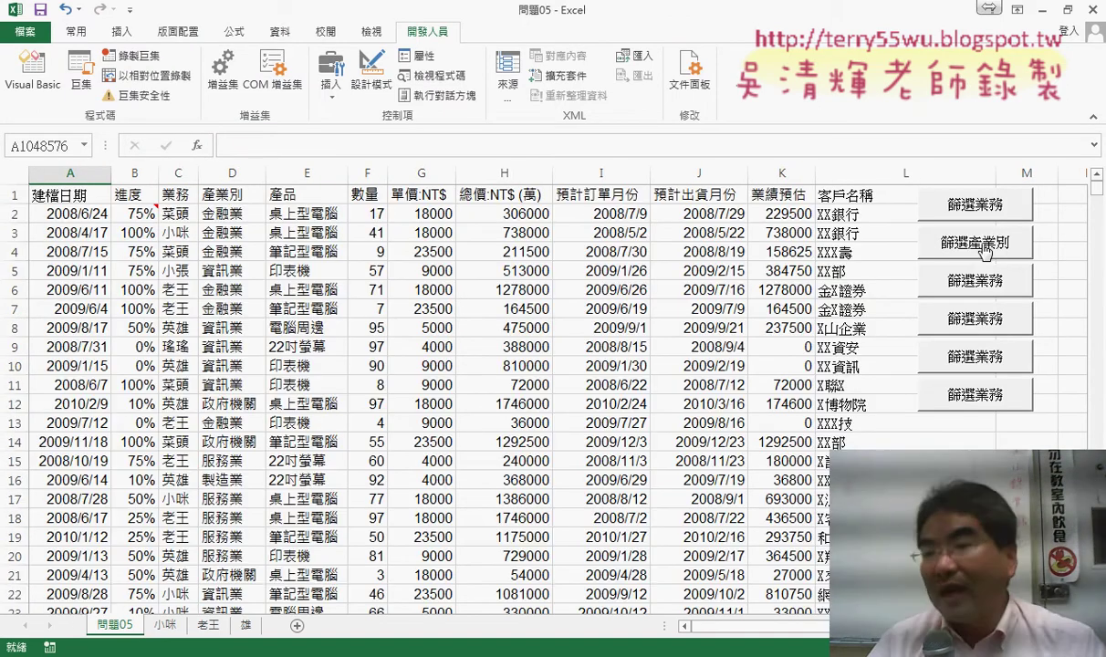
{"action": "left_click", "coordinate": [921, 242]}
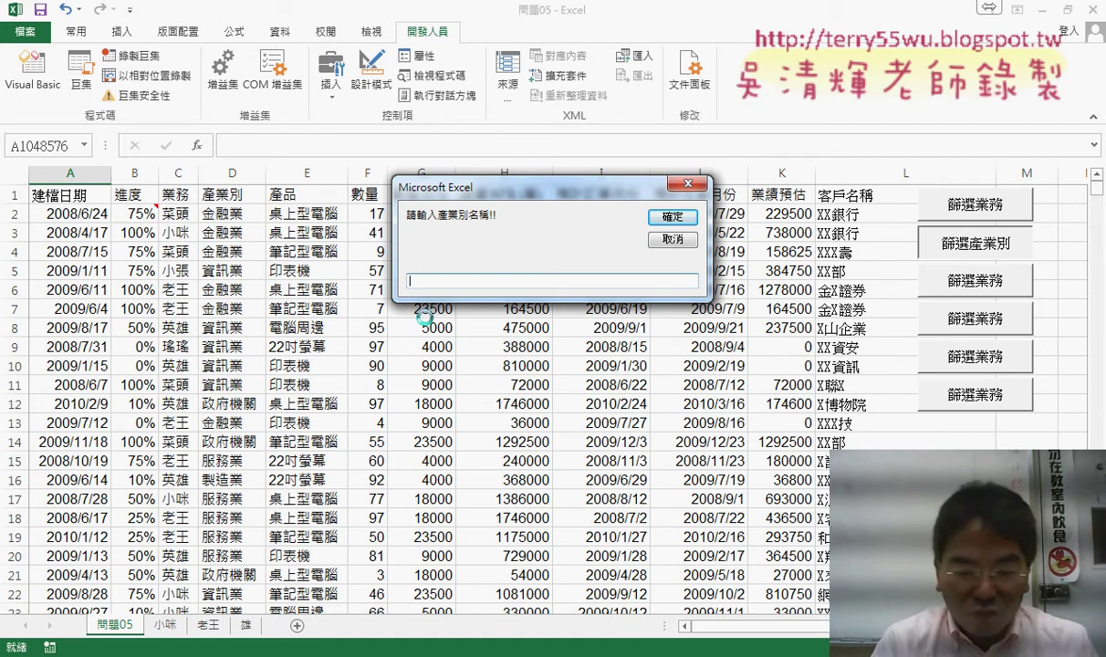
{"action": "type", "text": "金融"}
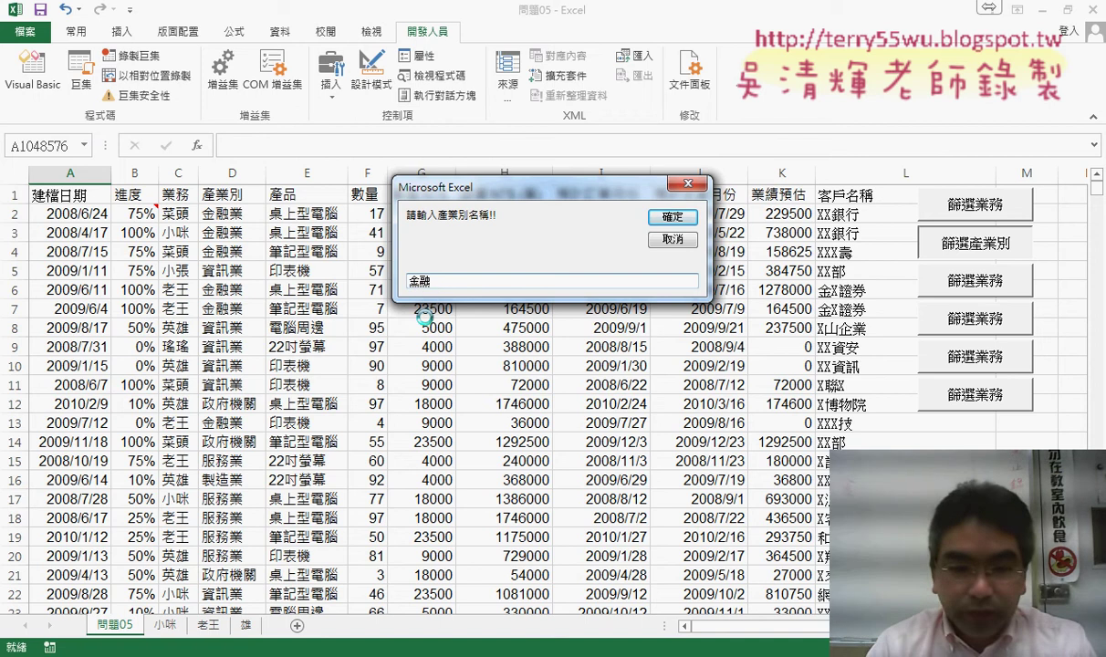
{"action": "type", "text": "業"}
{"action": "key", "text": "Return"}
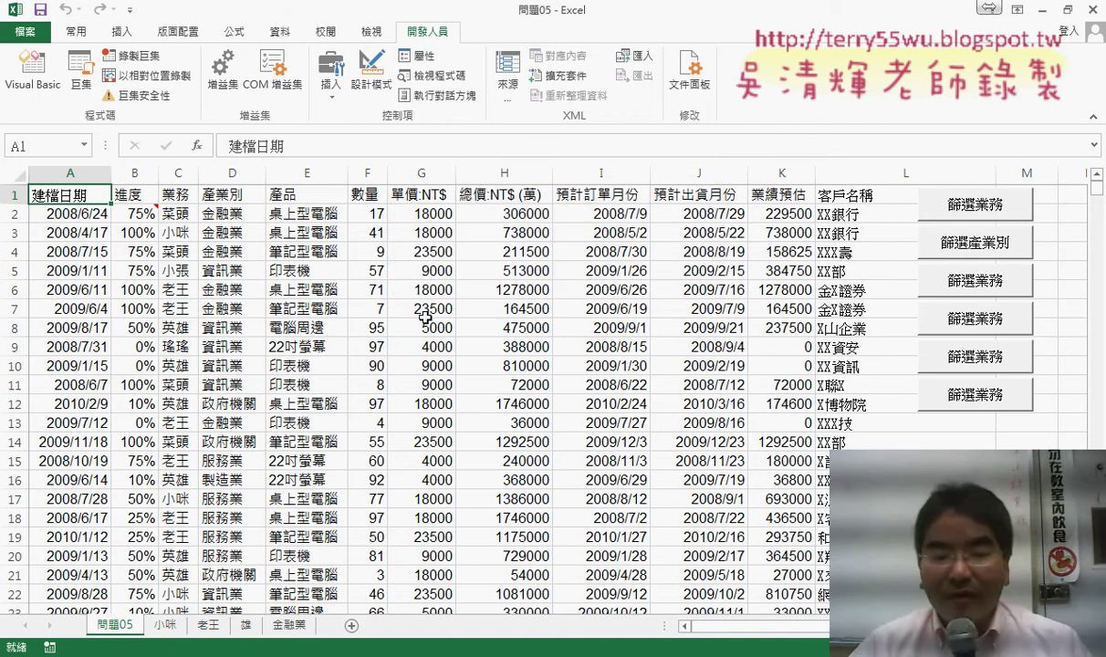
Step: Check the industry column on the new 金融業 sheet and the salesperson column on 小咪, then return to 問題05
{"action": "left_click", "coordinate": [292, 625]}
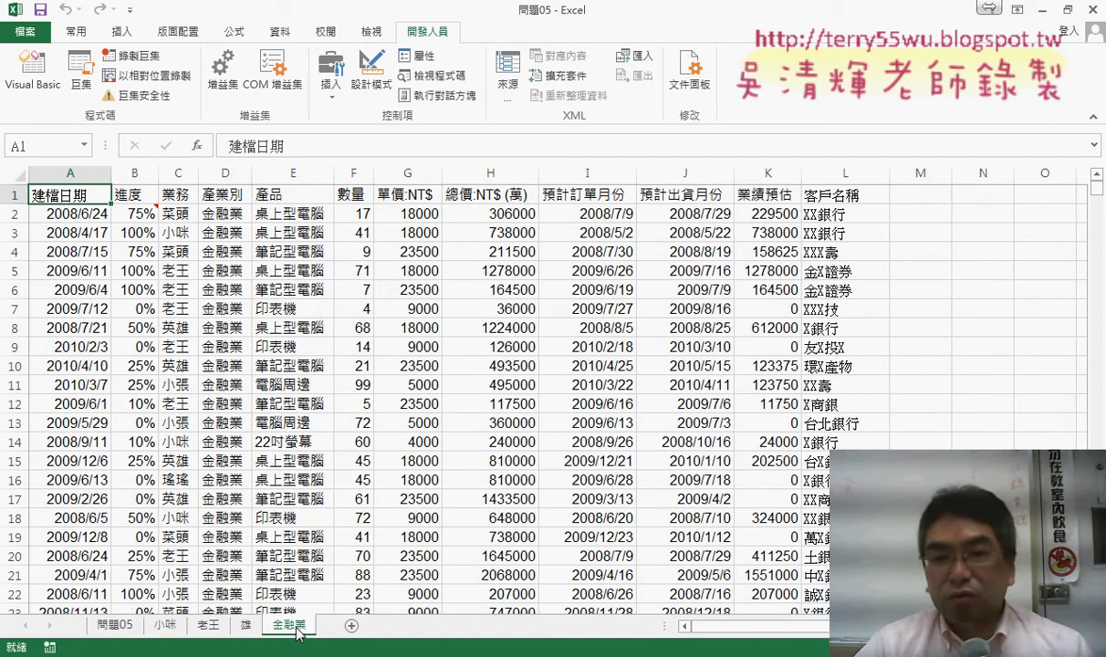
{"action": "left_click", "coordinate": [219, 174]}
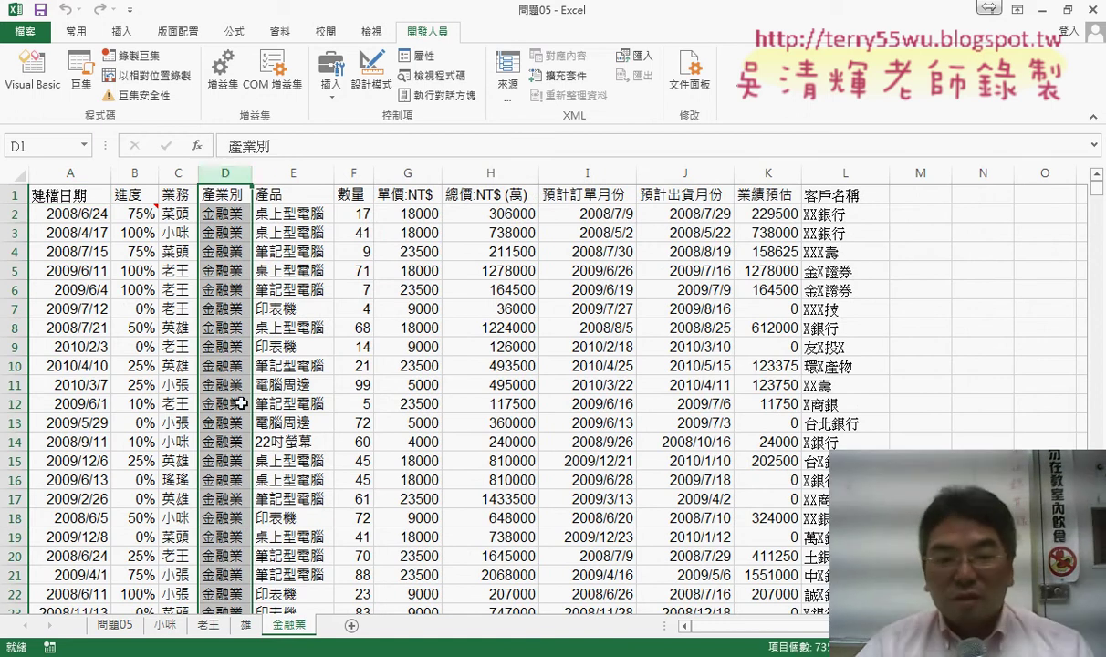
{"action": "left_click", "coordinate": [165, 625]}
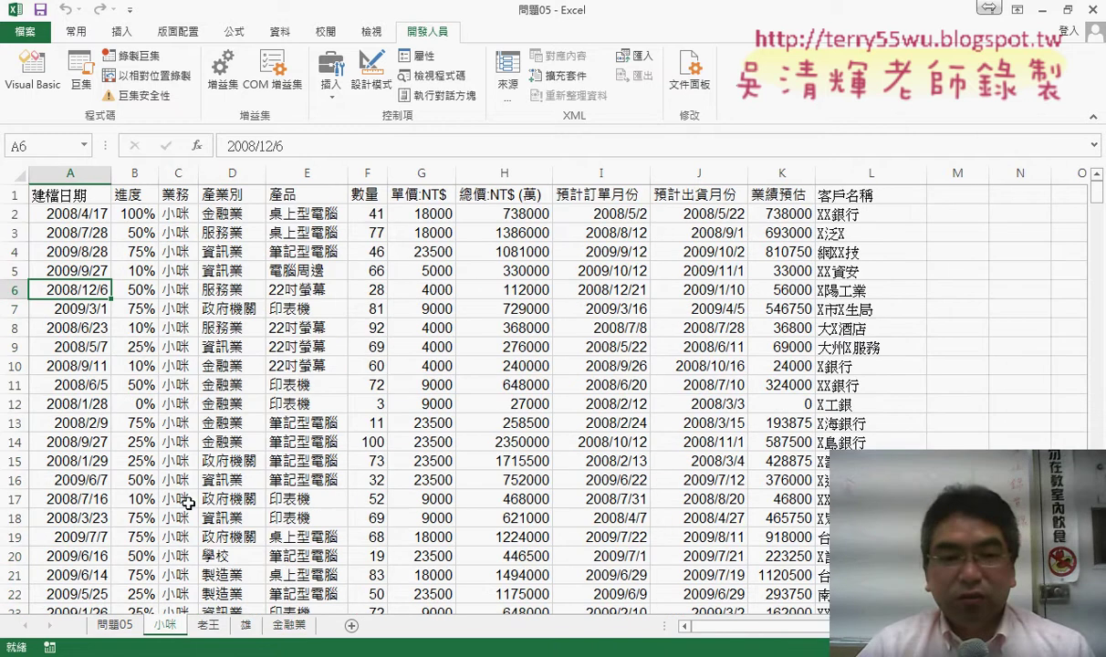
{"action": "left_click", "coordinate": [177, 172]}
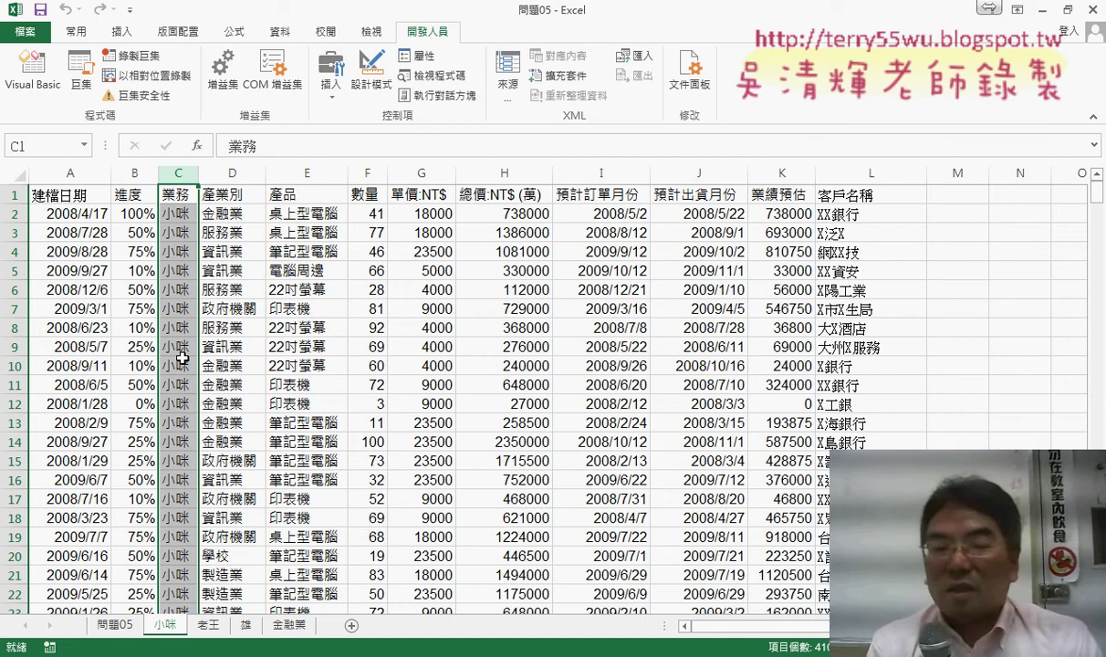
{"action": "left_click", "coordinate": [110, 624]}
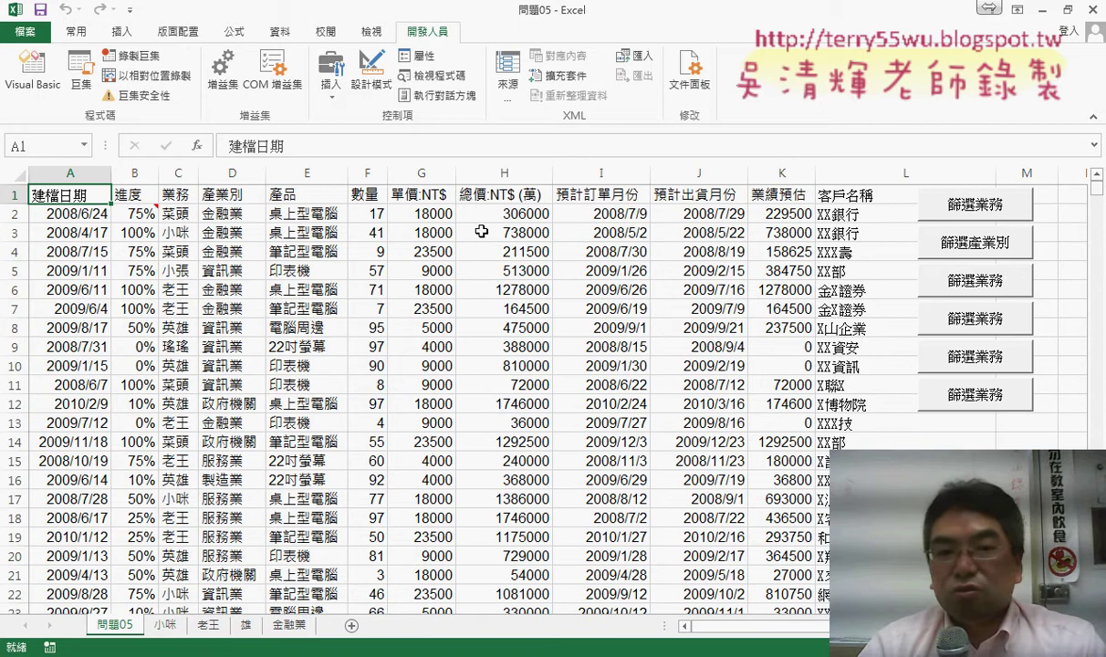
{"action": "left_click", "coordinate": [296, 172]}
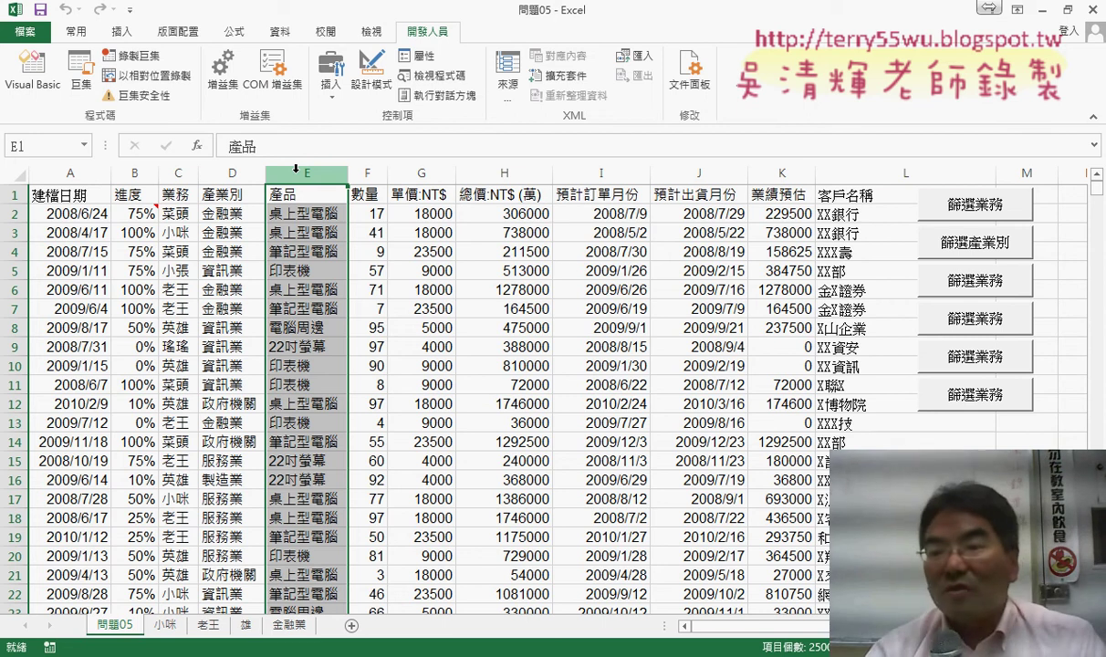
{"action": "left_click", "coordinate": [873, 174]}
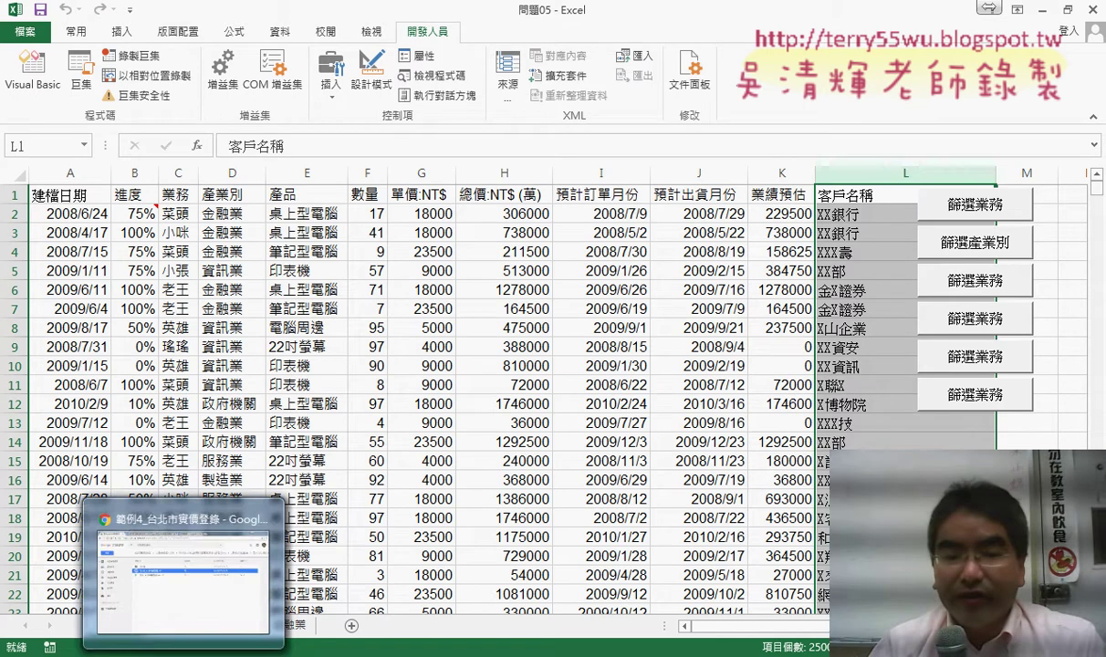
{"action": "left_click", "coordinate": [192, 593]}
Step: Find the 多重查詢 heading in the 程式碼 document and circle the second InputBox line, then clear it
{"action": "left_click", "coordinate": [246, 13]}
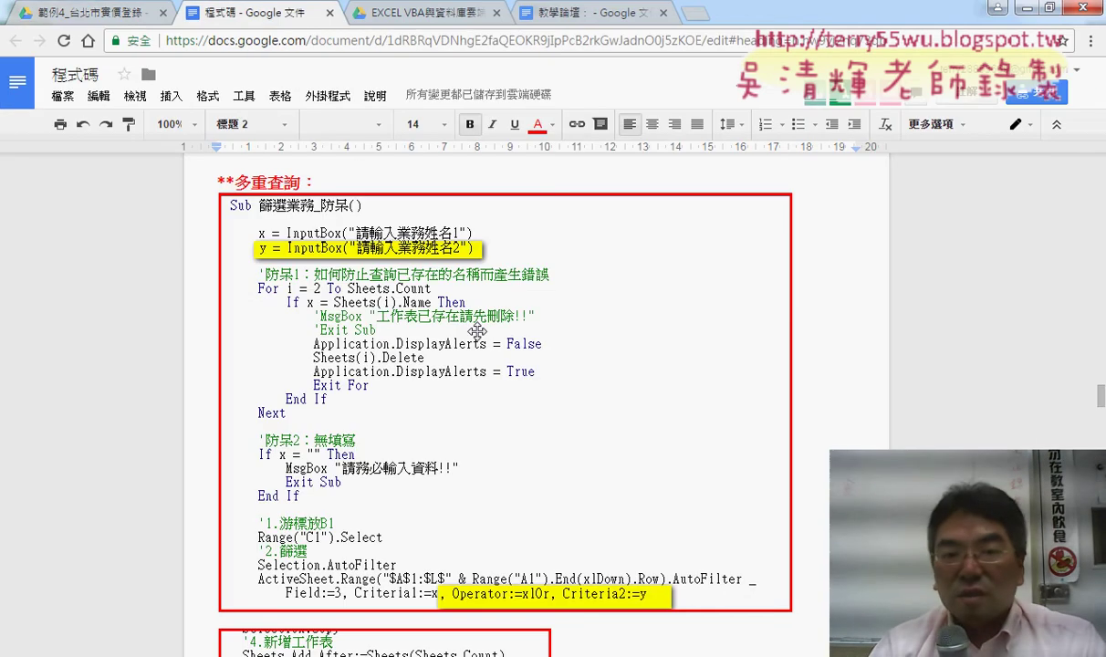
{"action": "scroll", "coordinate": [444, 244], "scroll_direction": "up", "scroll_amount": 1}
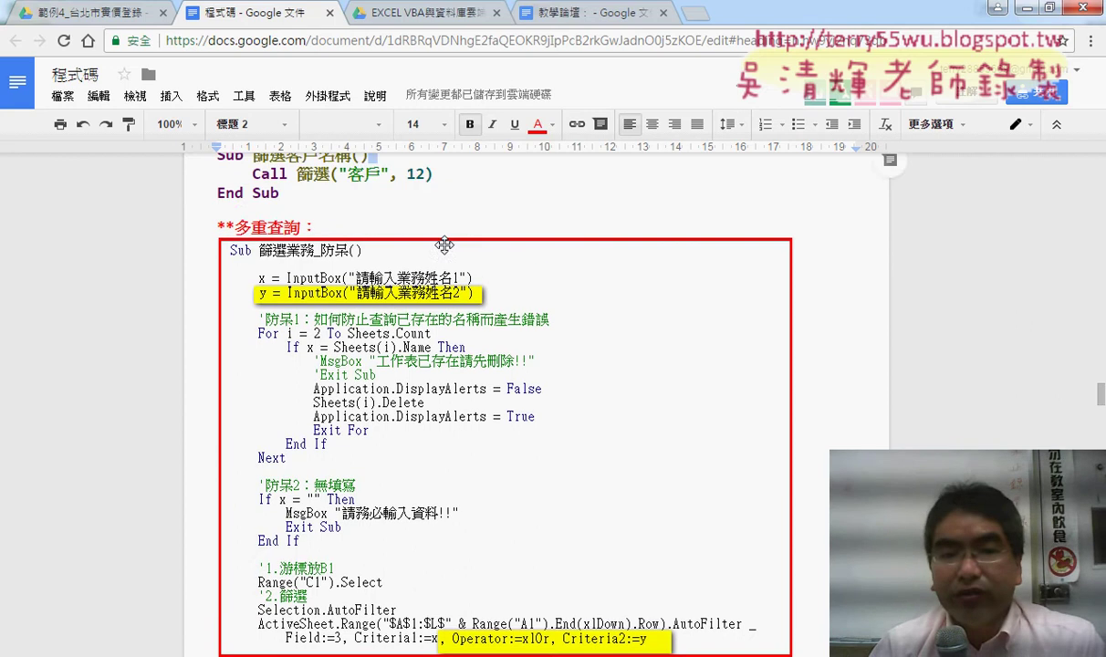
{"action": "scroll", "coordinate": [438, 274], "scroll_direction": "up", "scroll_amount": 3}
{"action": "scroll", "coordinate": [365, 310], "scroll_direction": "down", "scroll_amount": 2}
{"action": "scroll", "coordinate": [288, 303], "scroll_direction": "up", "scroll_amount": 1}
{"action": "left_click_drag", "start_coordinate": [315, 354], "coordinate": [227, 350]}
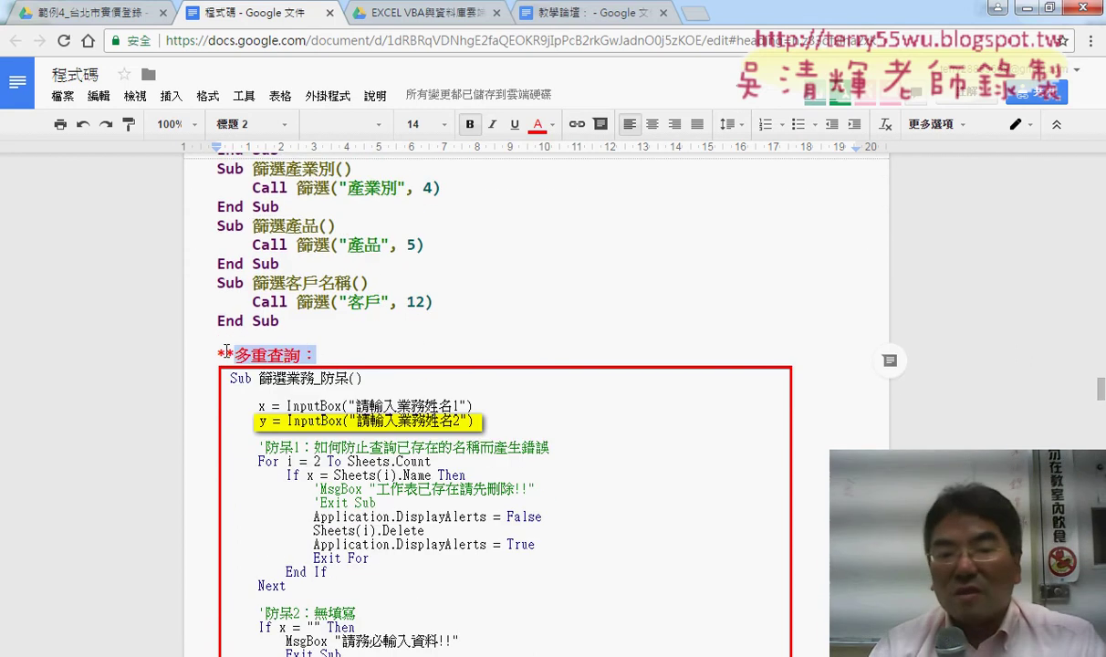
{"action": "scroll", "coordinate": [566, 331], "scroll_direction": "down", "scroll_amount": 4}
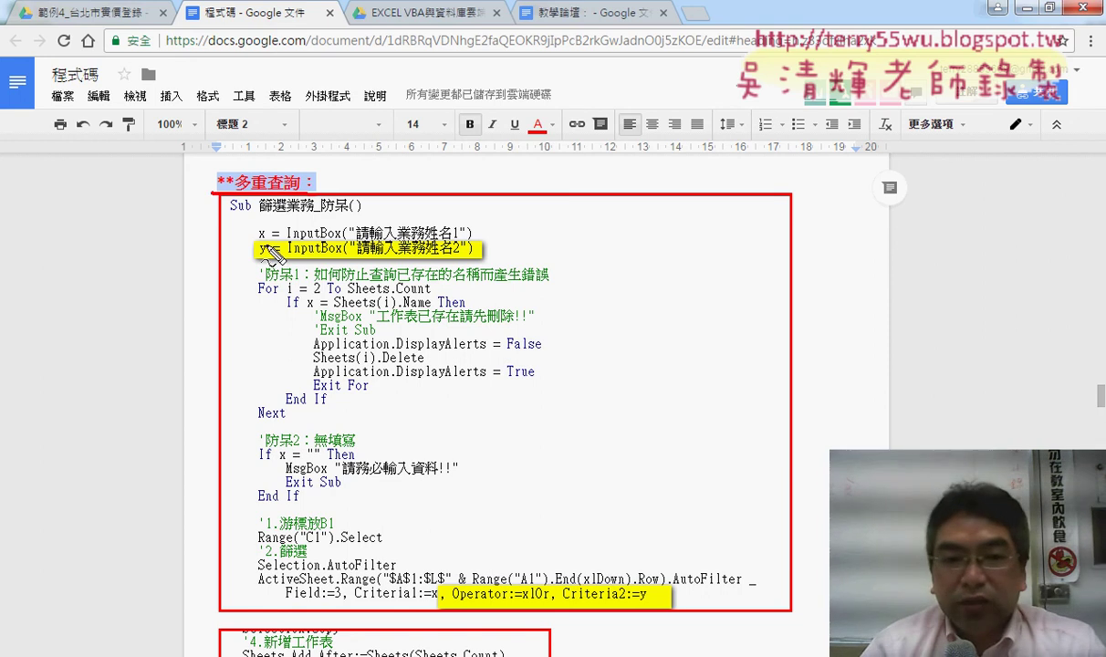
{"action": "left_click_drag", "start_coordinate": [259, 255], "coordinate": [283, 264]}
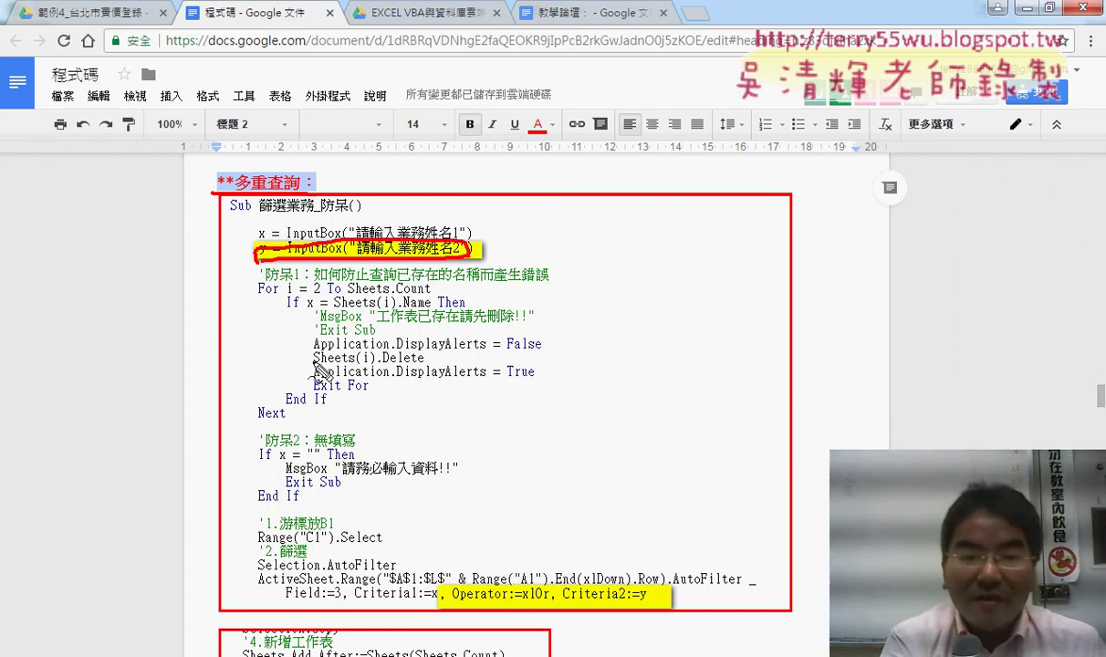
{"action": "key", "text": "Escape"}
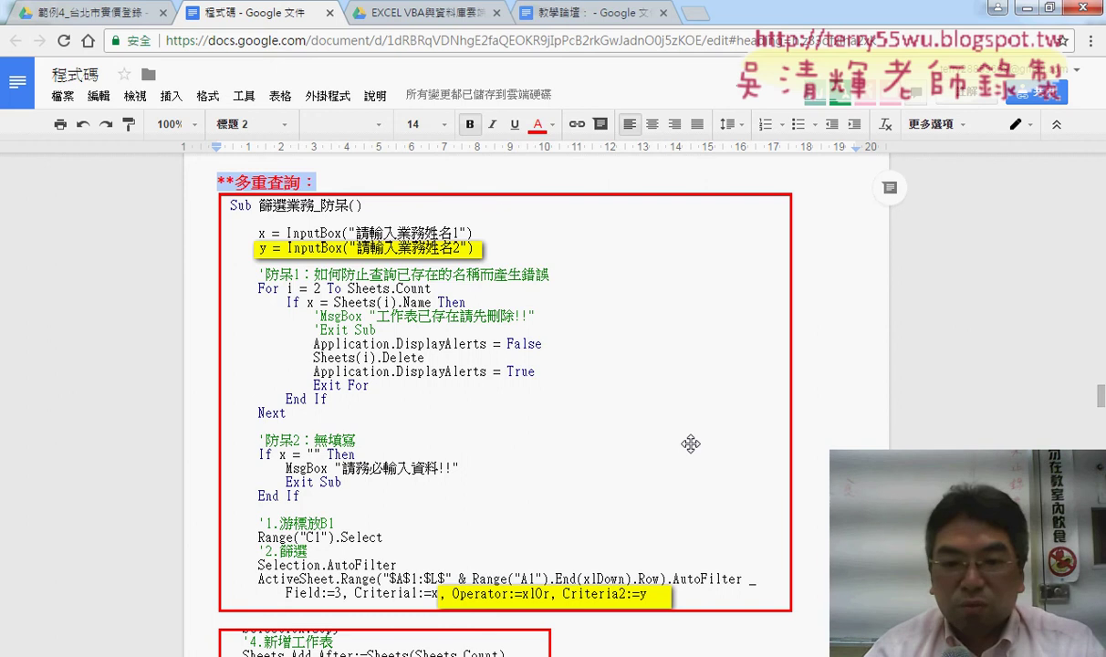
{"action": "scroll", "coordinate": [664, 419], "scroll_direction": "down", "scroll_amount": 3}
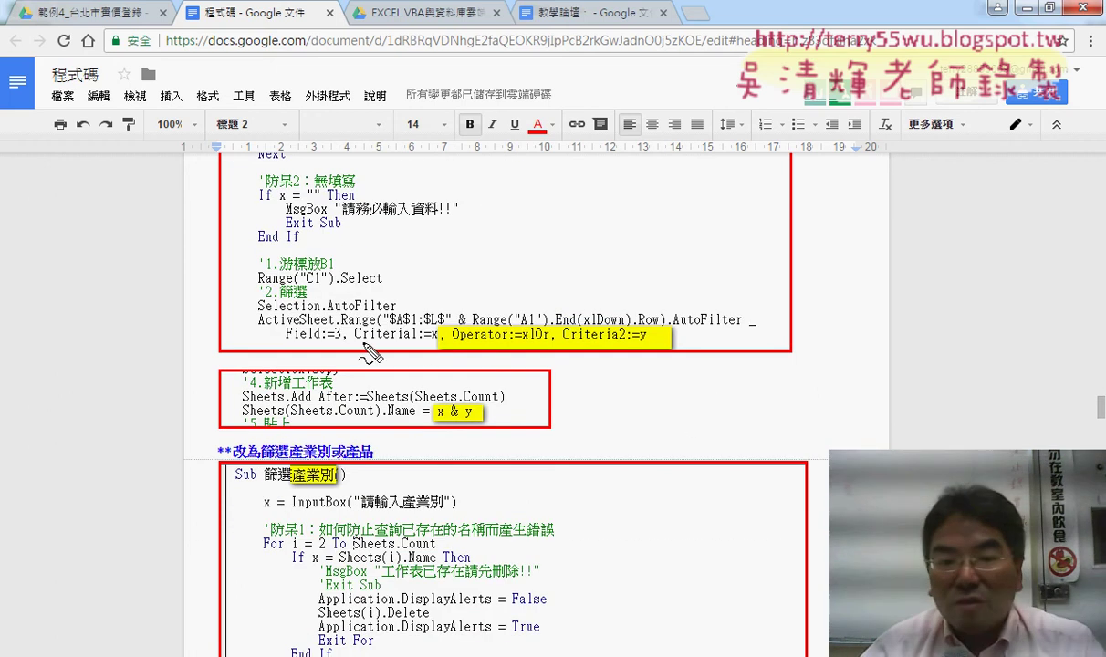
Step: Mark Criteria1, the xlOr operator, Criteria2:=y and the x & y sheet name in the AutoFilter code
{"action": "left_click_drag", "start_coordinate": [354, 340], "coordinate": [501, 343]}
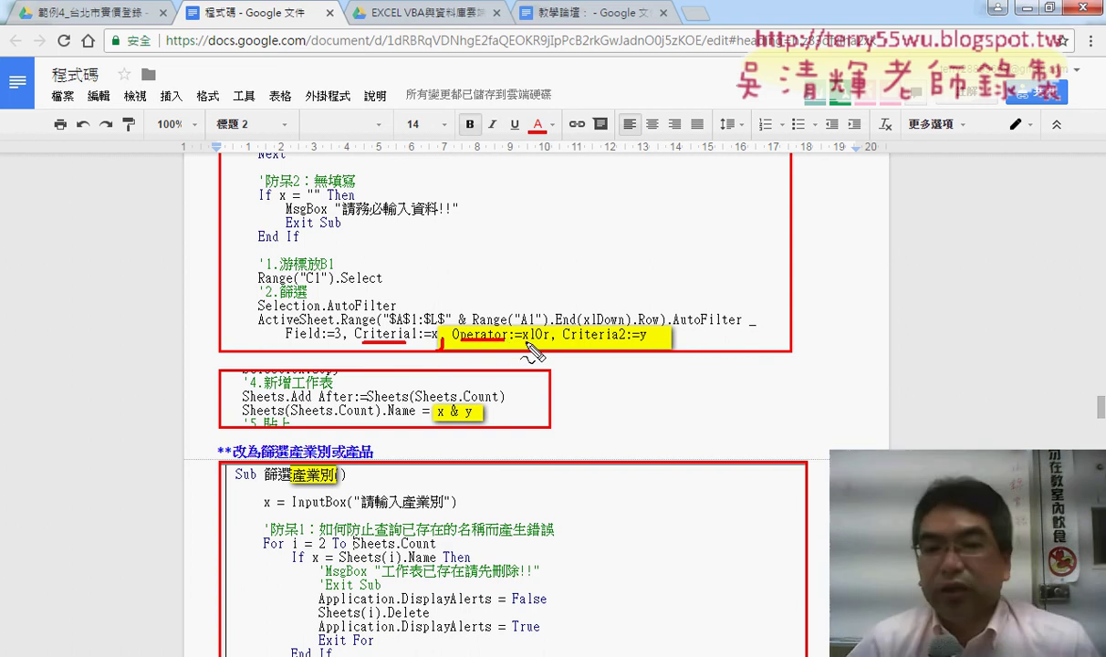
{"action": "left_click_drag", "start_coordinate": [521, 345], "coordinate": [552, 345]}
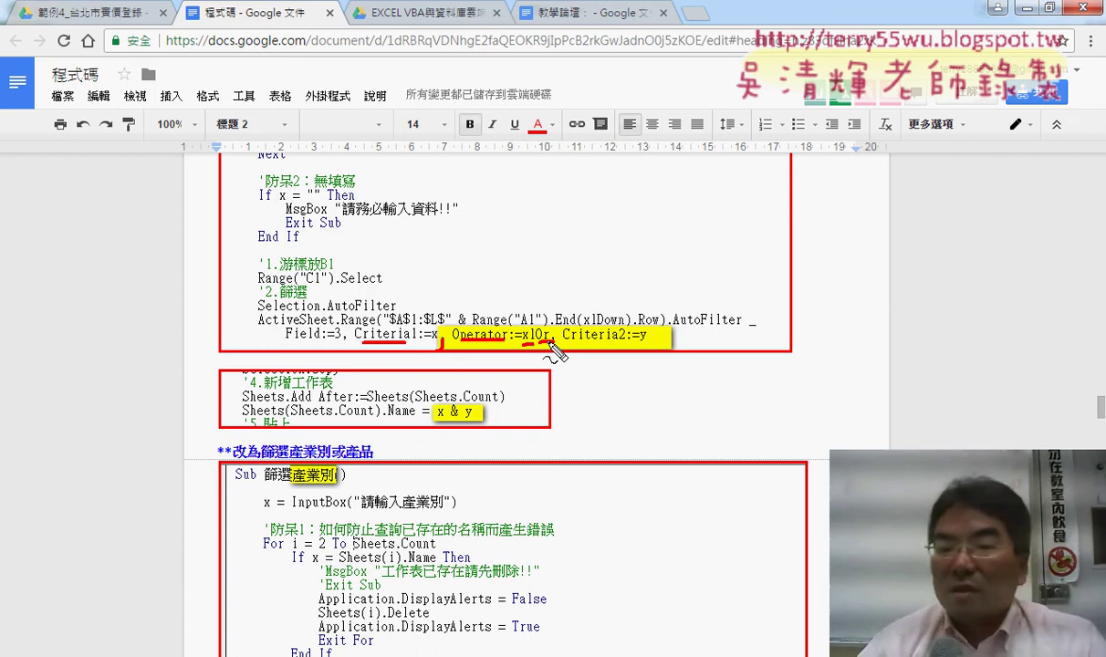
{"action": "left_click_drag", "start_coordinate": [630, 344], "coordinate": [651, 348]}
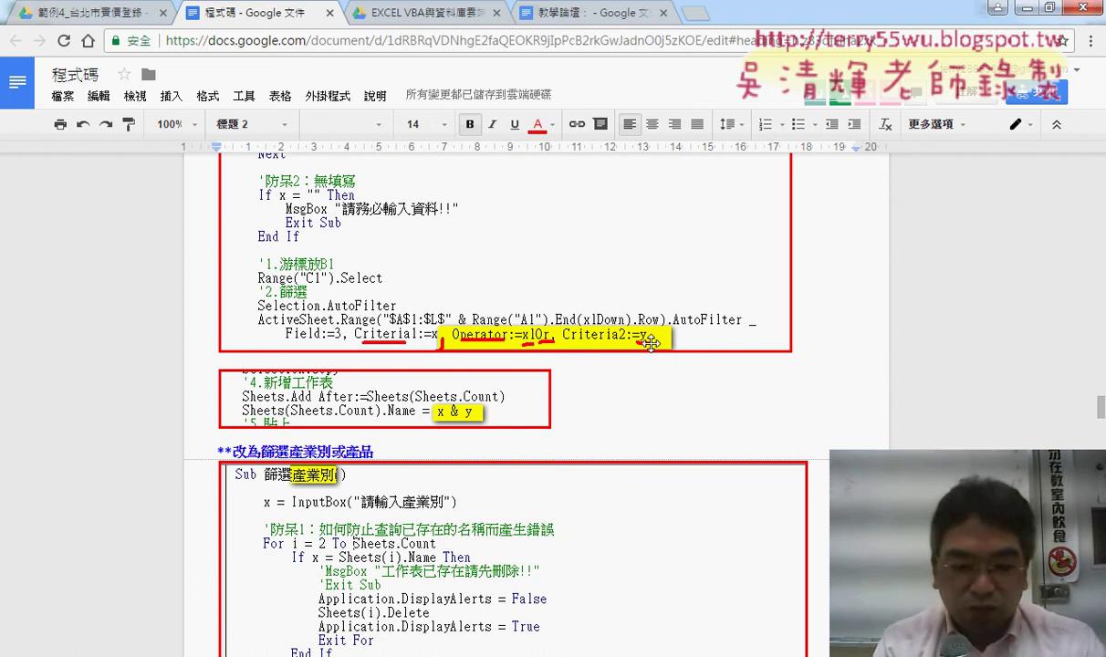
{"action": "key", "text": "Escape"}
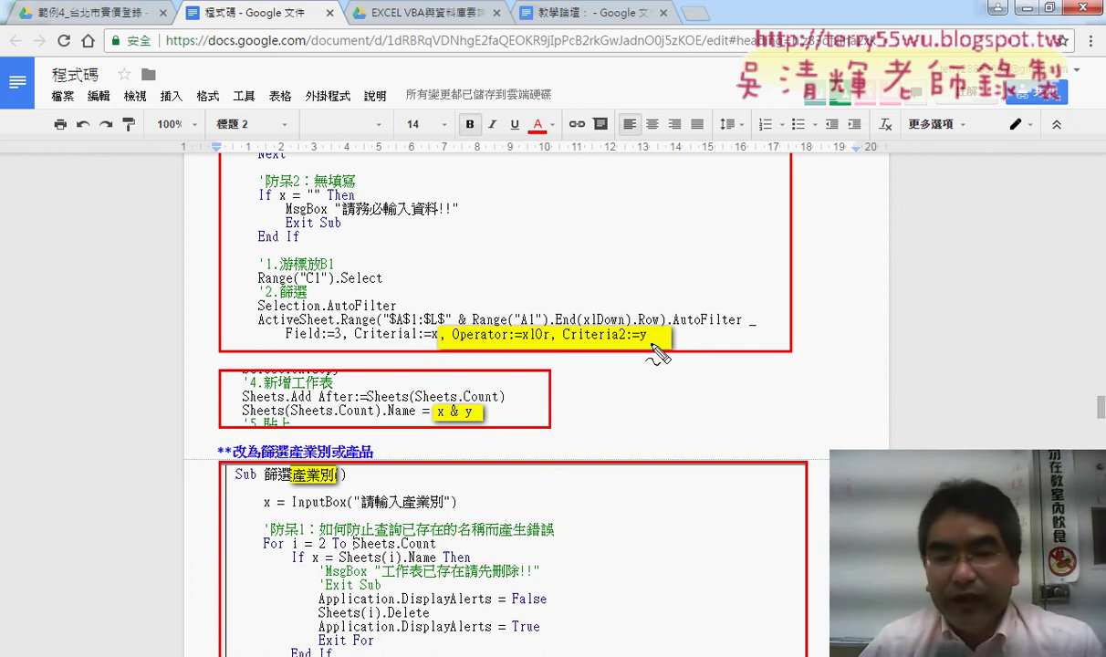
{"action": "left_click_drag", "start_coordinate": [436, 420], "coordinate": [475, 419]}
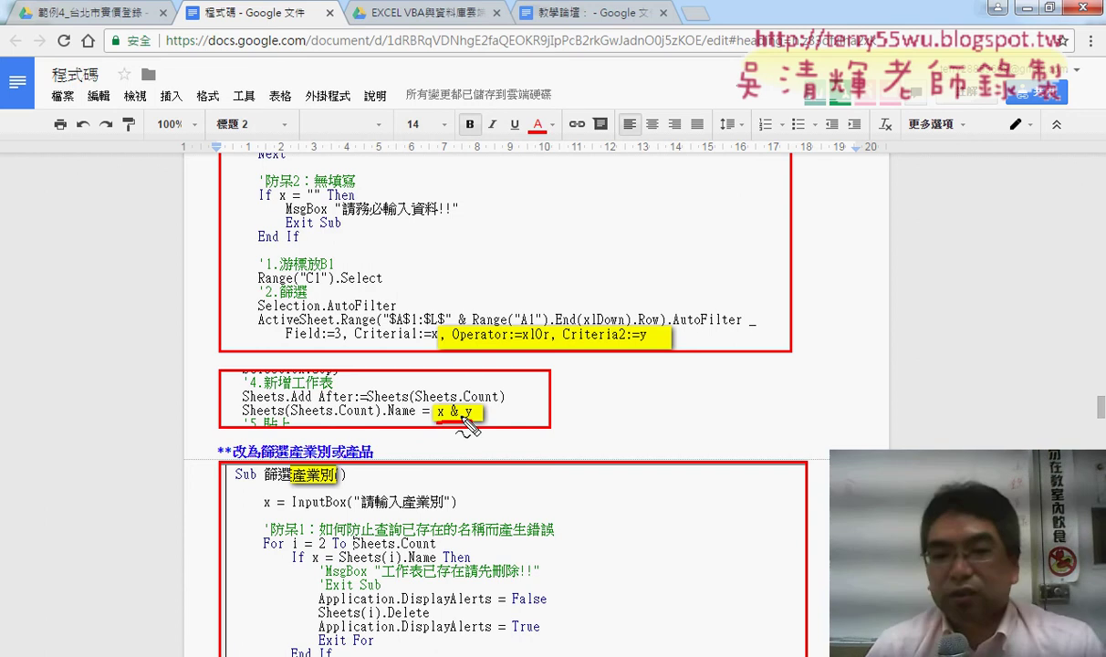
{"action": "left_click_drag", "start_coordinate": [463, 420], "coordinate": [484, 414]}
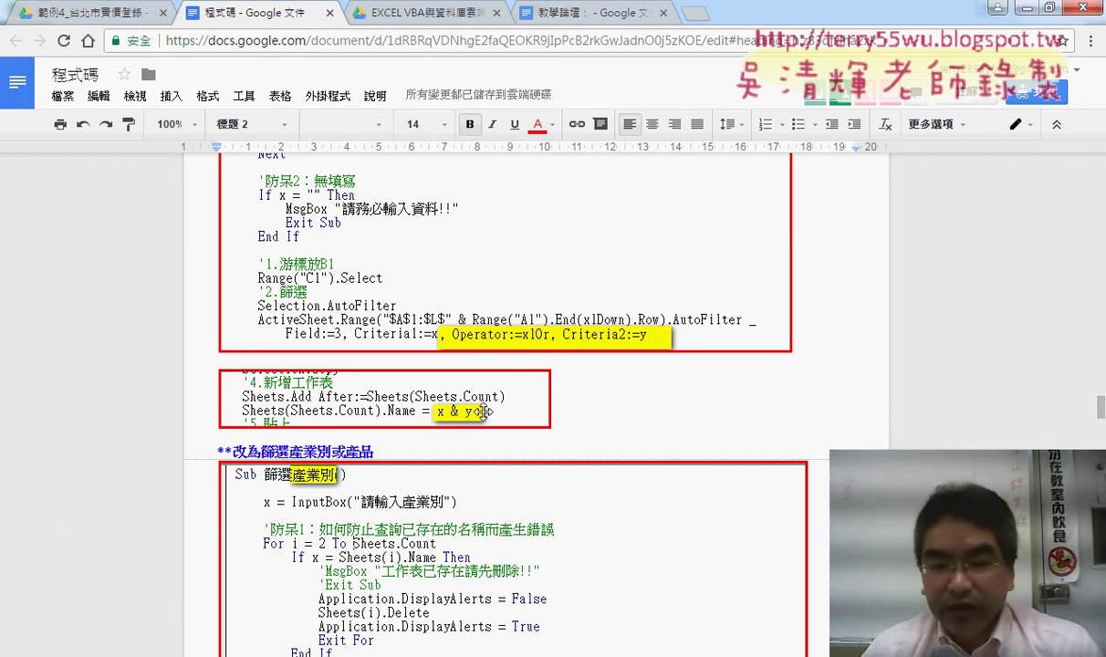
Step: Scroll to the 如何做數字篩選 heading, select 數字篩選, then switch back to the 問題05 workbook
{"action": "scroll", "coordinate": [734, 440], "scroll_direction": "down", "scroll_amount": 1}
{"action": "scroll", "coordinate": [734, 440], "scroll_direction": "down", "scroll_amount": 2}
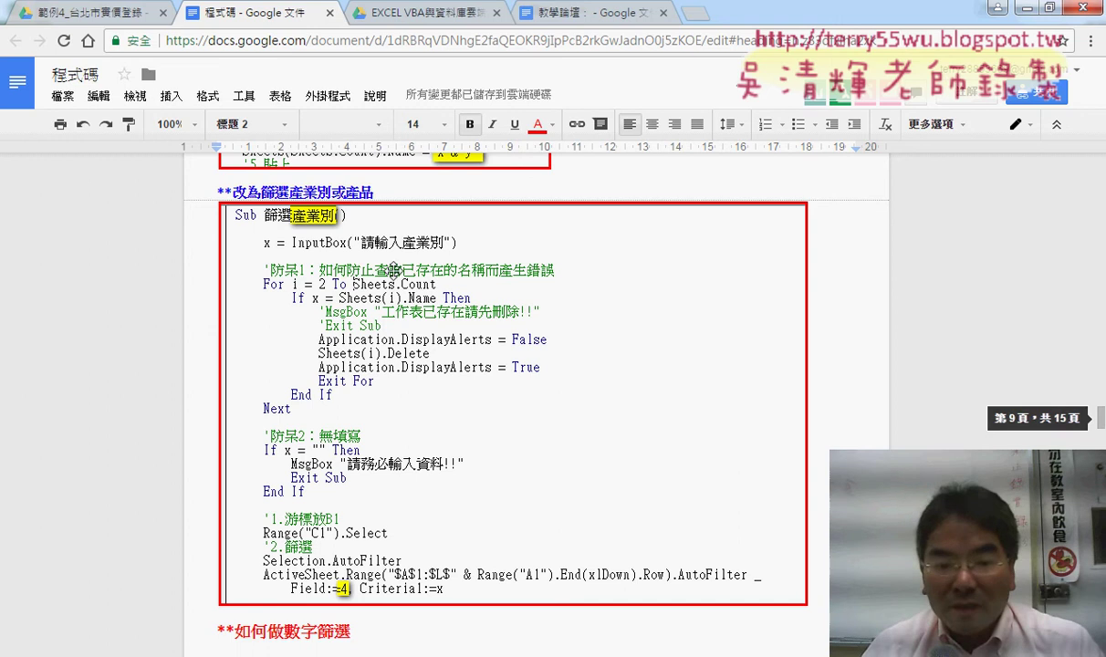
{"action": "scroll", "coordinate": [333, 301], "scroll_direction": "down", "scroll_amount": 3}
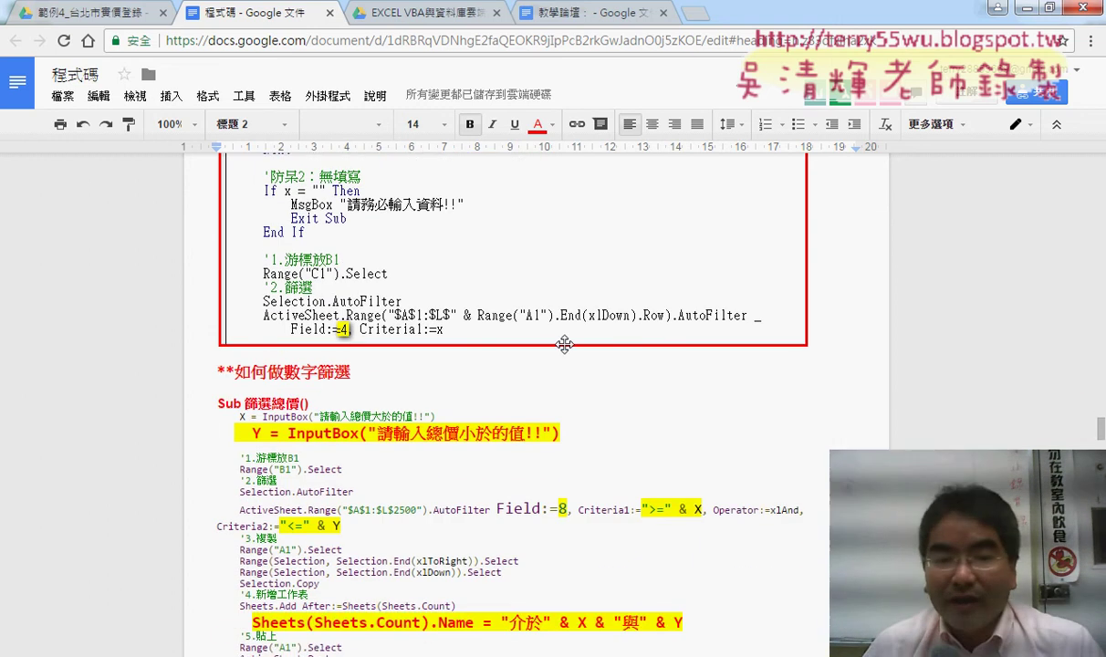
{"action": "scroll", "coordinate": [564, 344], "scroll_direction": "down", "scroll_amount": 2}
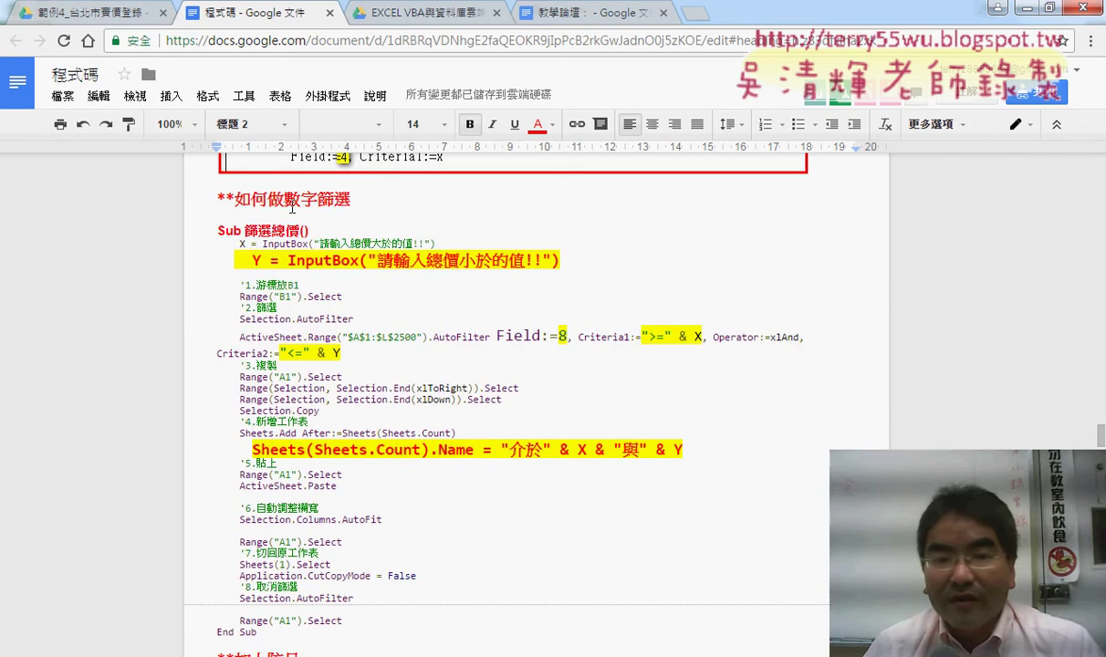
{"action": "left_click_drag", "start_coordinate": [283, 199], "coordinate": [363, 202]}
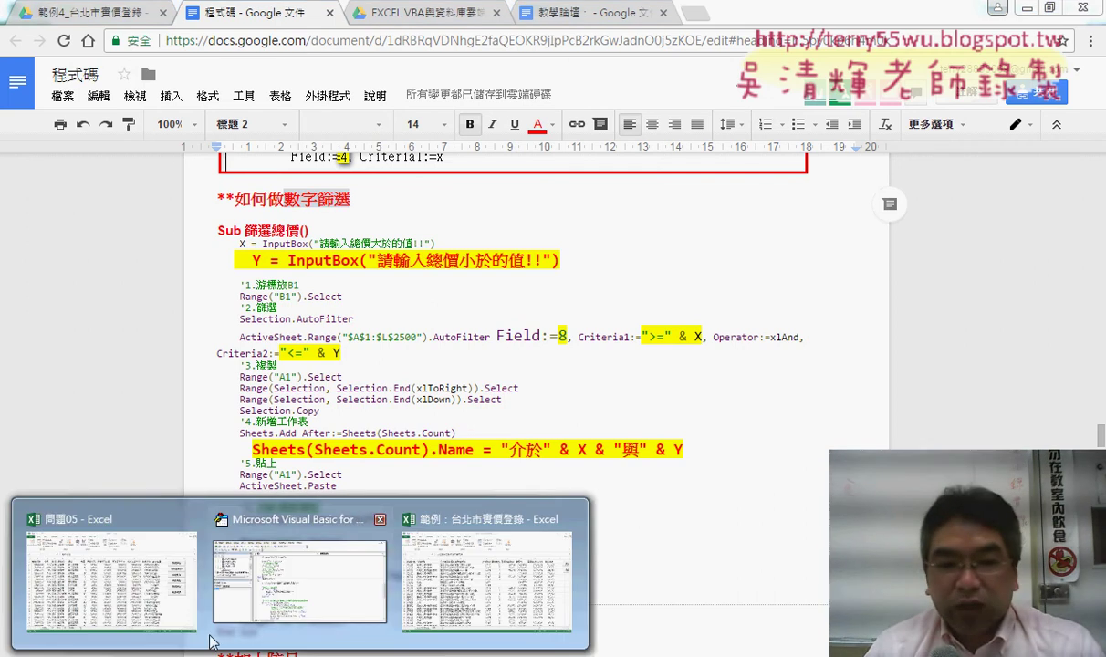
{"action": "left_click", "coordinate": [105, 547]}
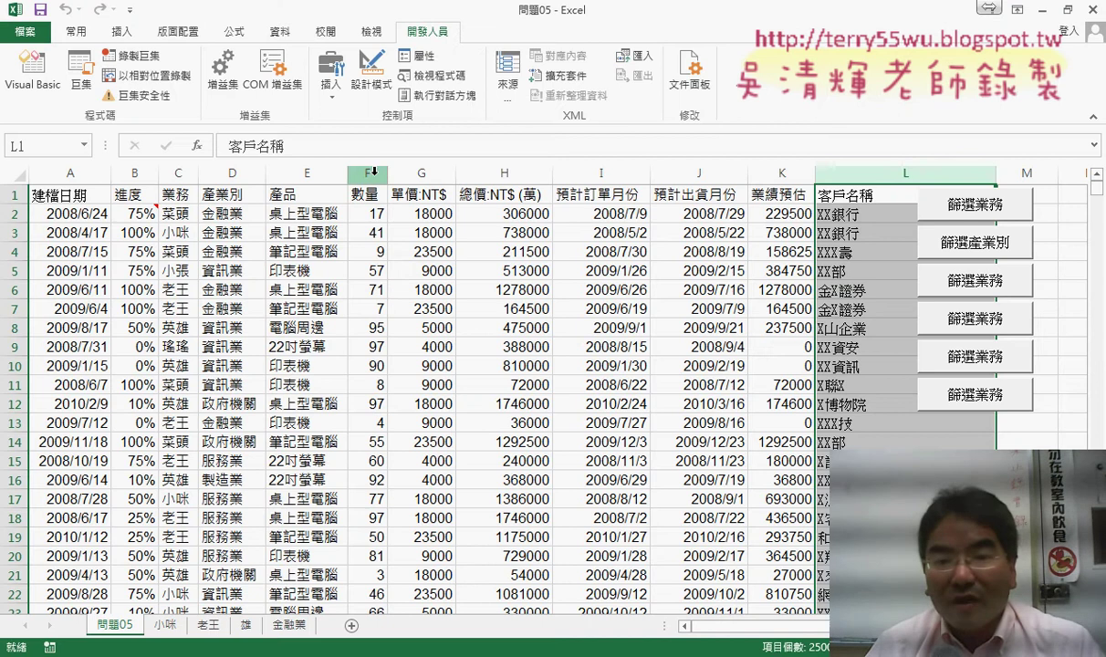
Step: With G1 selected, turn on 篩選 from the 資料 tab for the table headers
{"action": "left_click", "coordinate": [373, 171]}
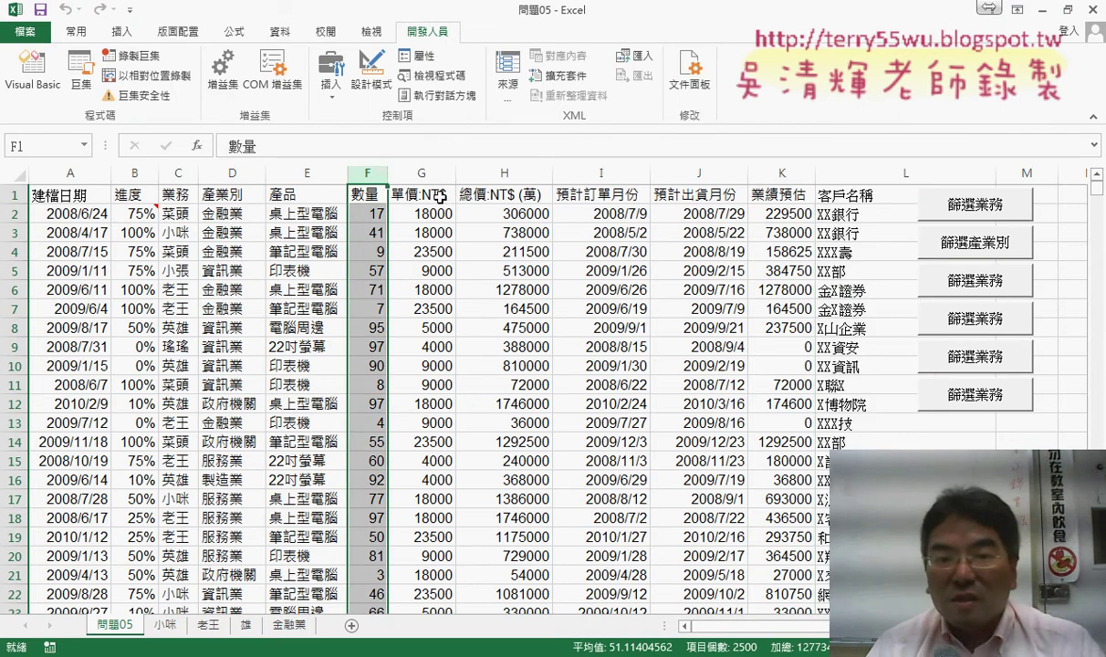
{"action": "left_click", "coordinate": [416, 189]}
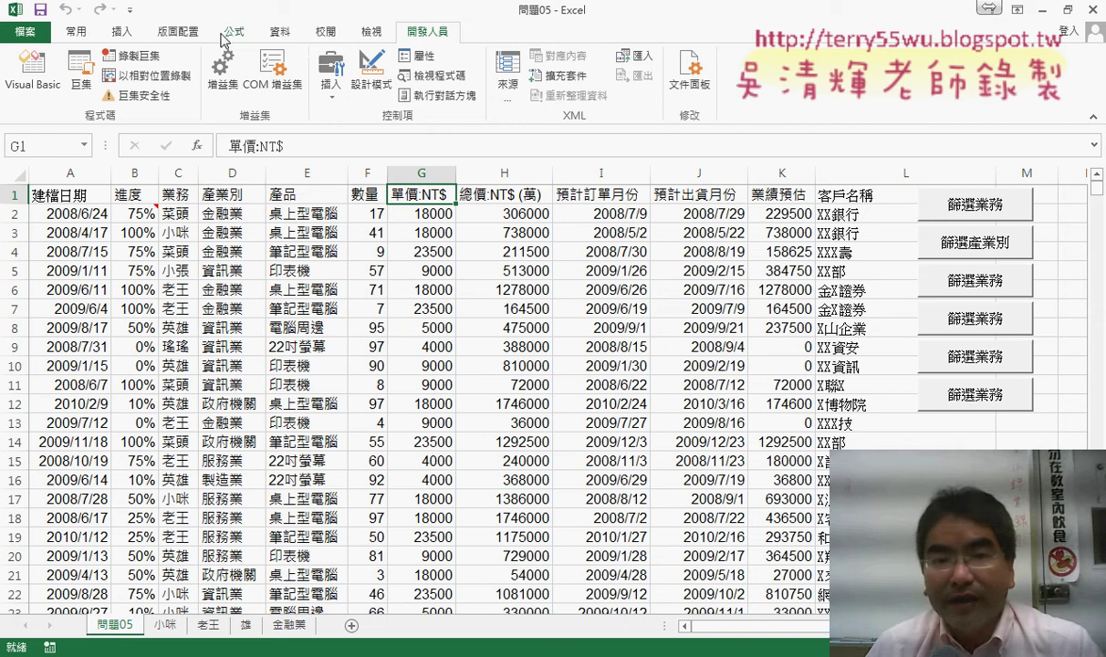
{"action": "left_click", "coordinate": [274, 31]}
{"action": "left_click", "coordinate": [443, 85]}
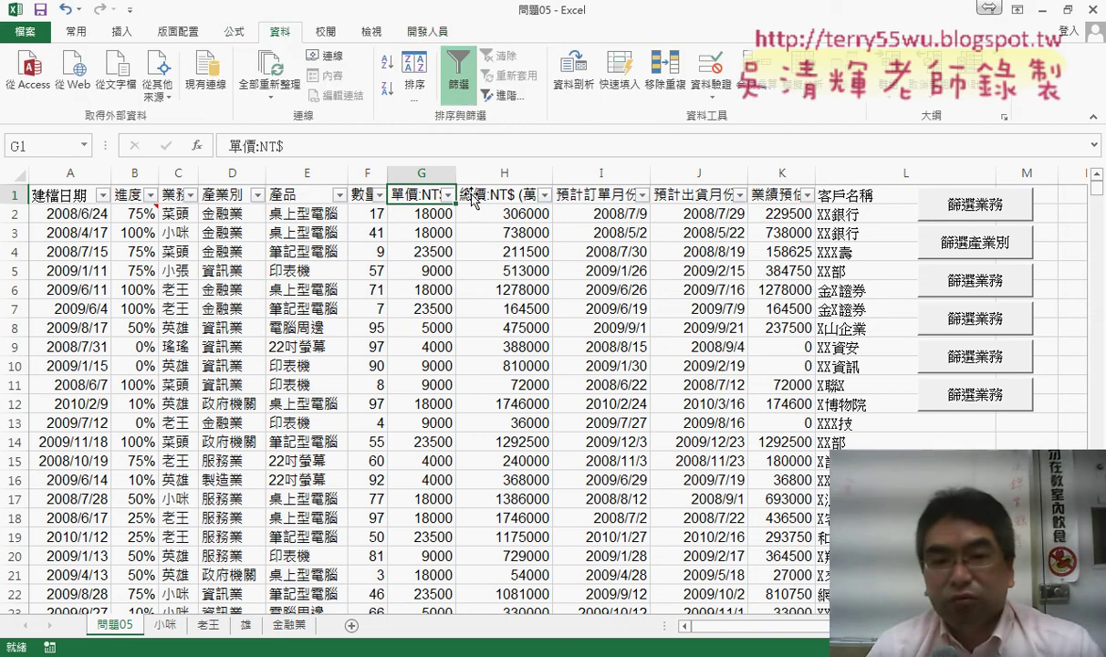
Step: Preview the 單價 and 產業別 column filter dropdowns without applying any filter
{"action": "left_click", "coordinate": [448, 195]}
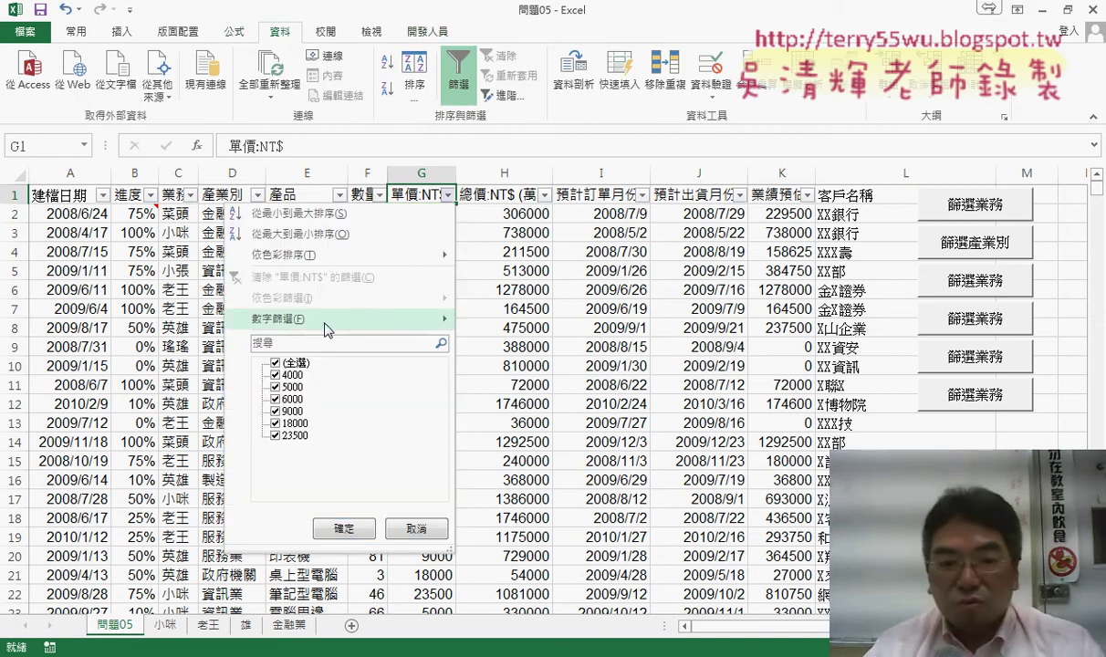
{"action": "mouse_move", "coordinate": [274, 317]}
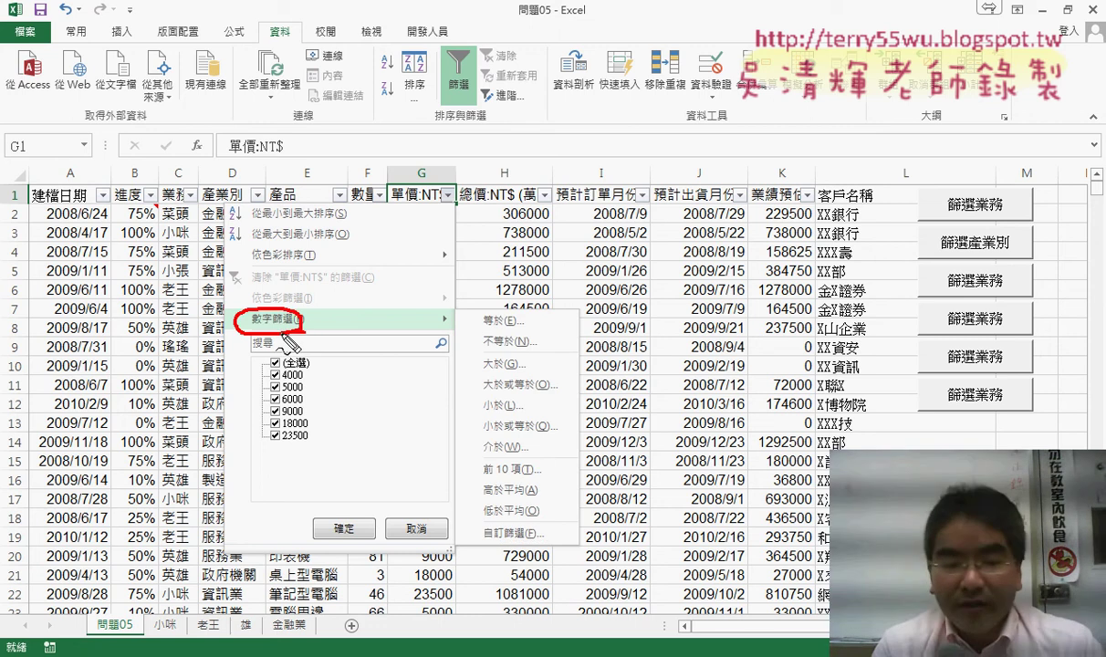
{"action": "key", "text": "Escape"}
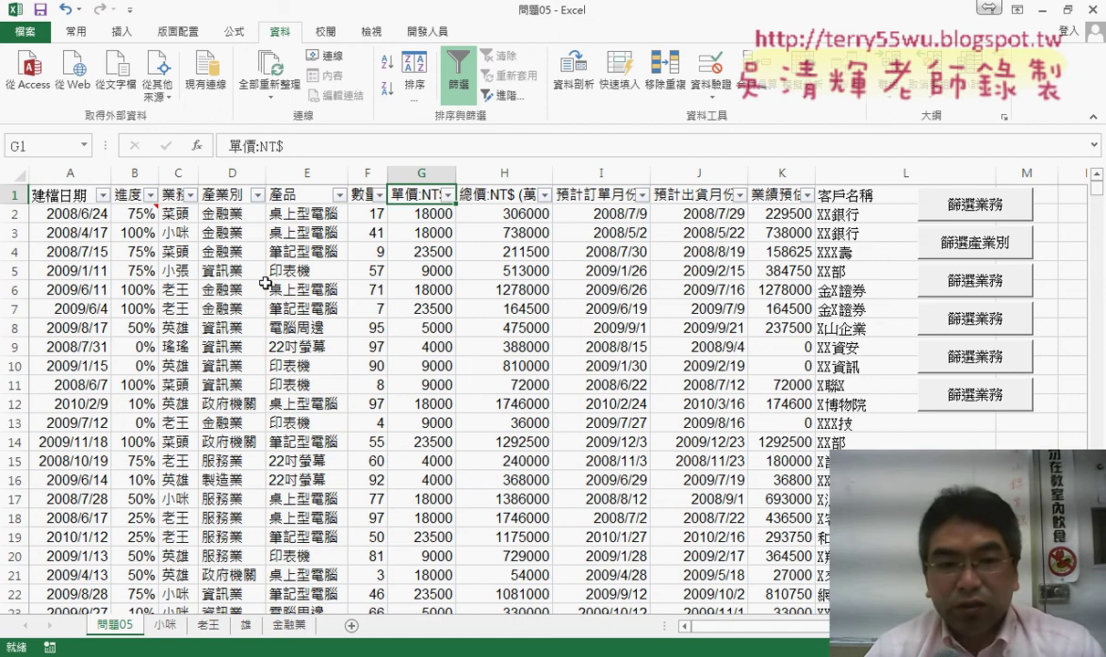
{"action": "left_click", "coordinate": [248, 199]}
{"action": "left_click", "coordinate": [258, 196]}
{"action": "mouse_move", "coordinate": [146, 318]}
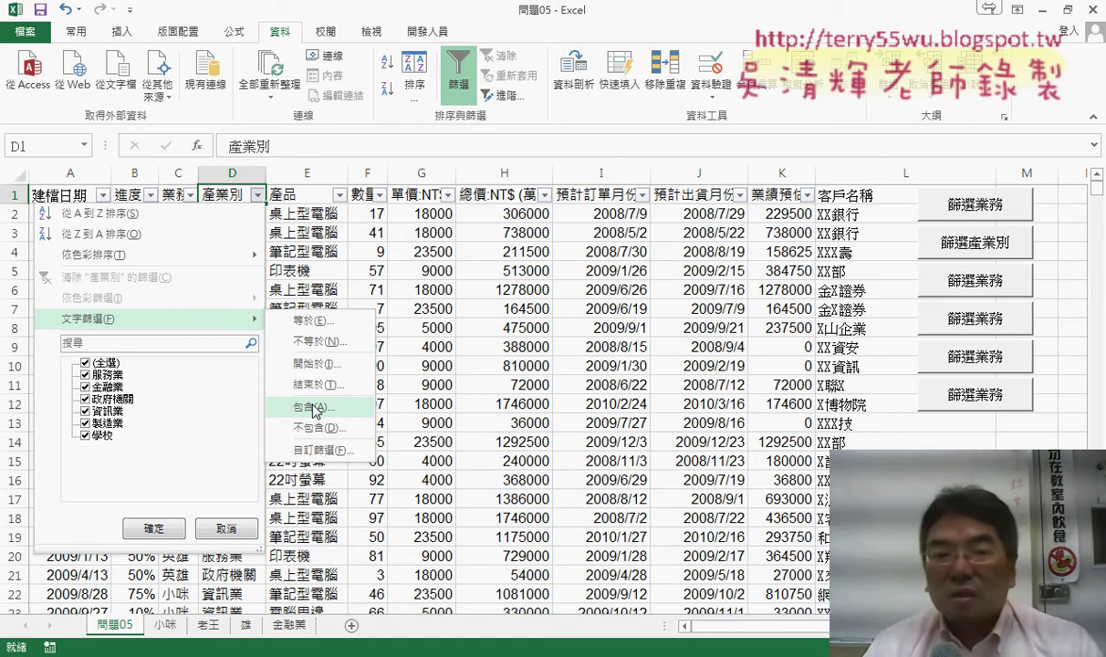
{"action": "left_click", "coordinate": [411, 196]}
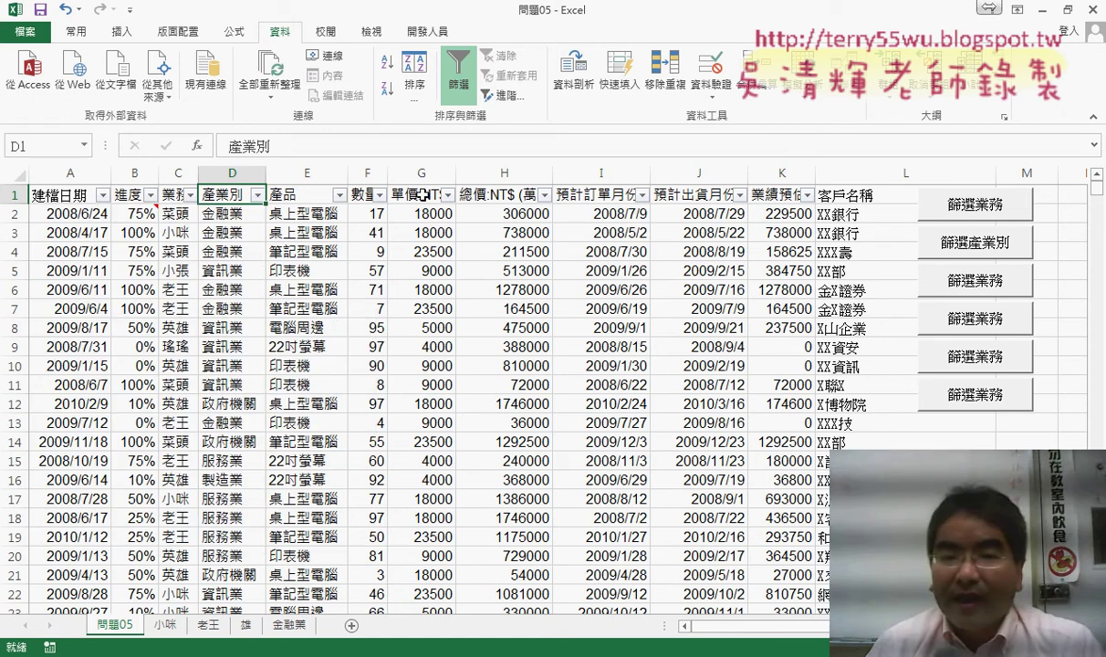
{"action": "left_click", "coordinate": [447, 195]}
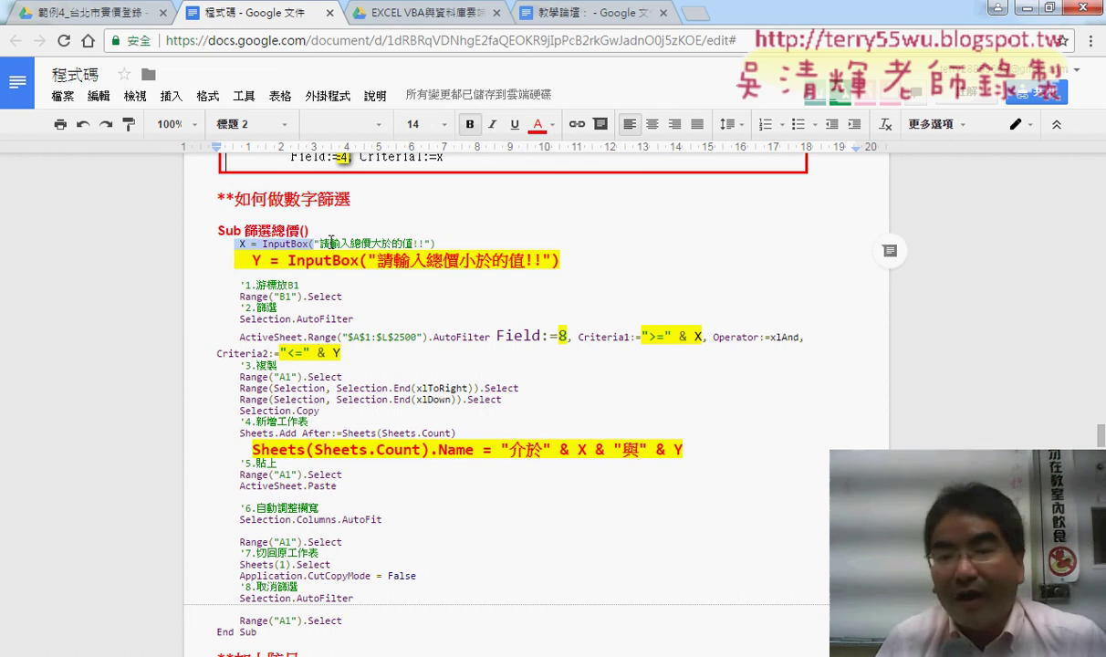
{"action": "triple_click", "coordinate": [354, 255]}
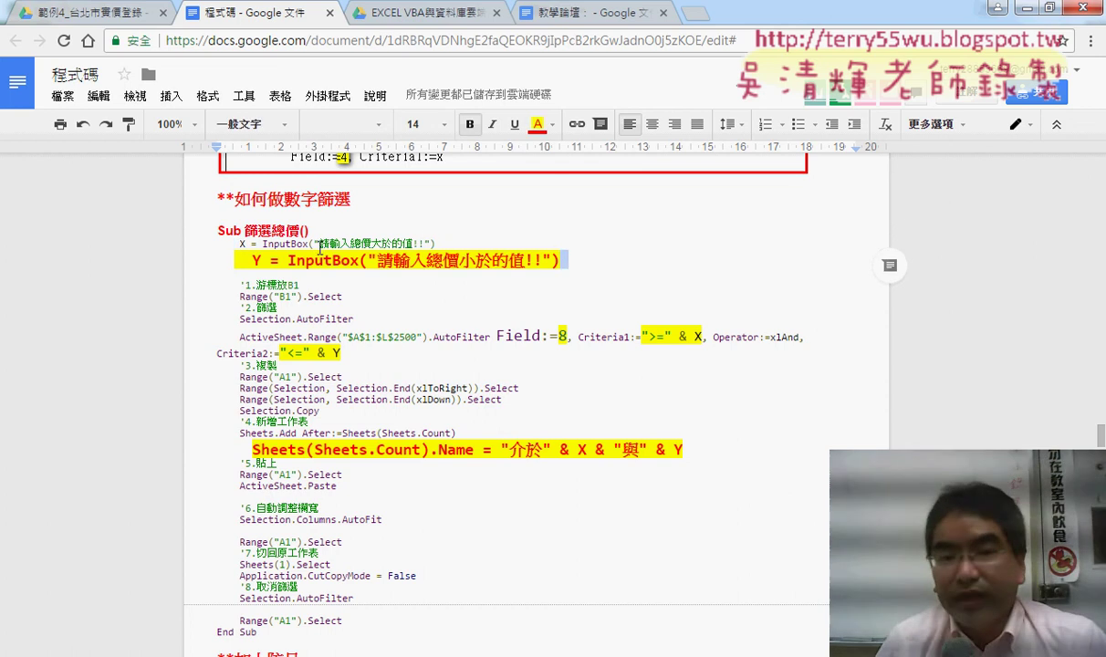
{"action": "left_click_drag", "start_coordinate": [318, 244], "coordinate": [435, 243]}
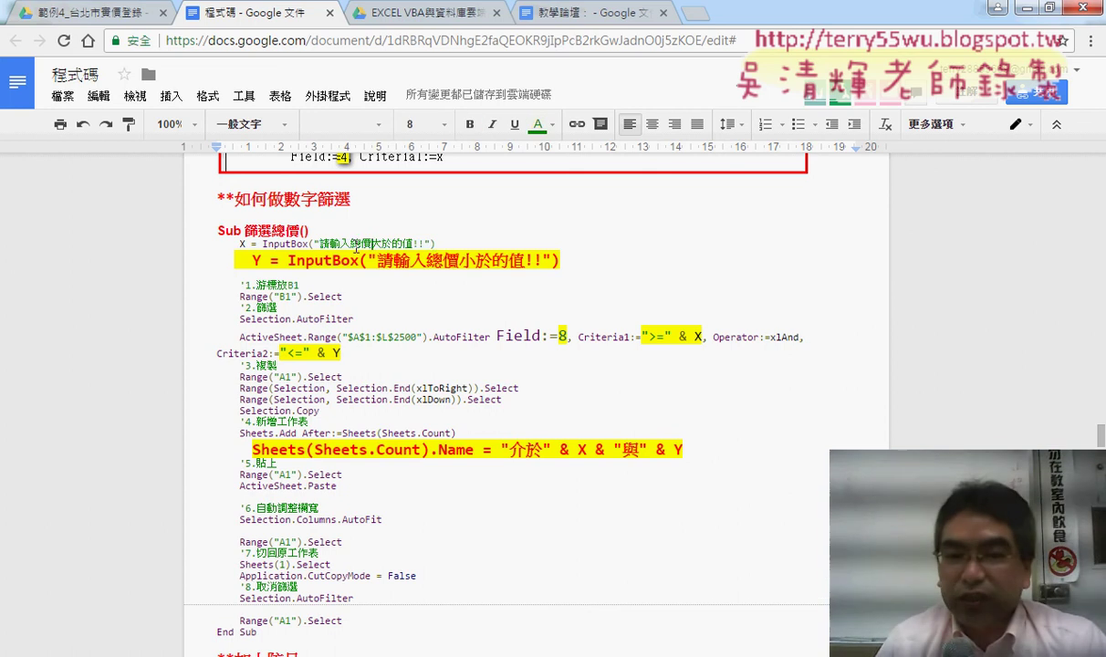
{"action": "left_click_drag", "start_coordinate": [351, 243], "coordinate": [415, 245]}
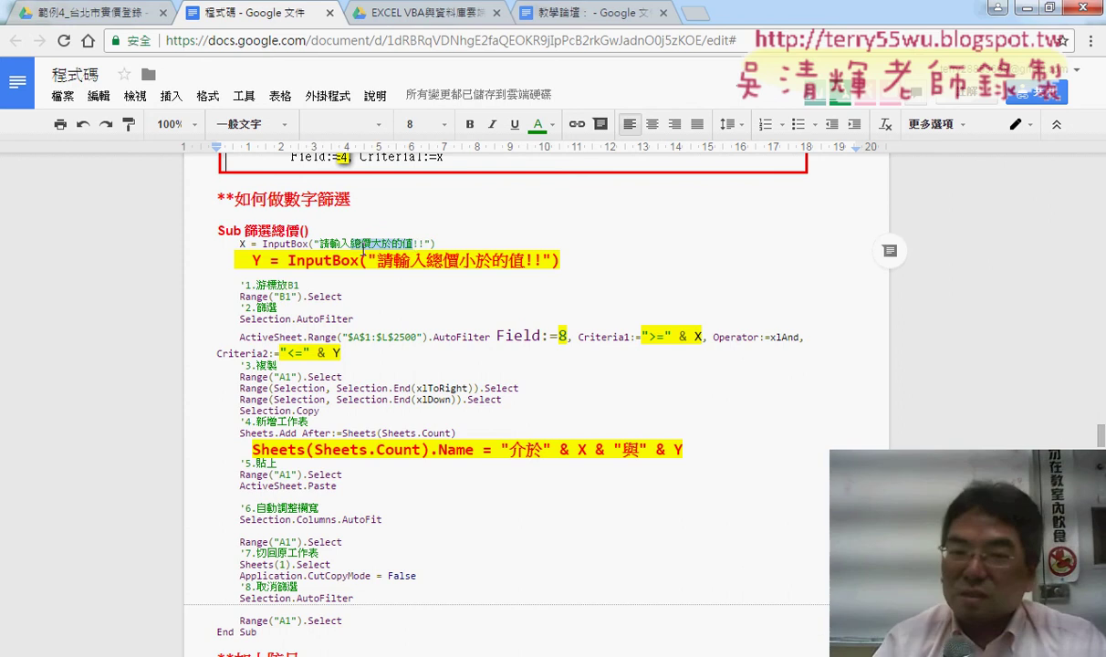
{"action": "left_click", "coordinate": [443, 260]}
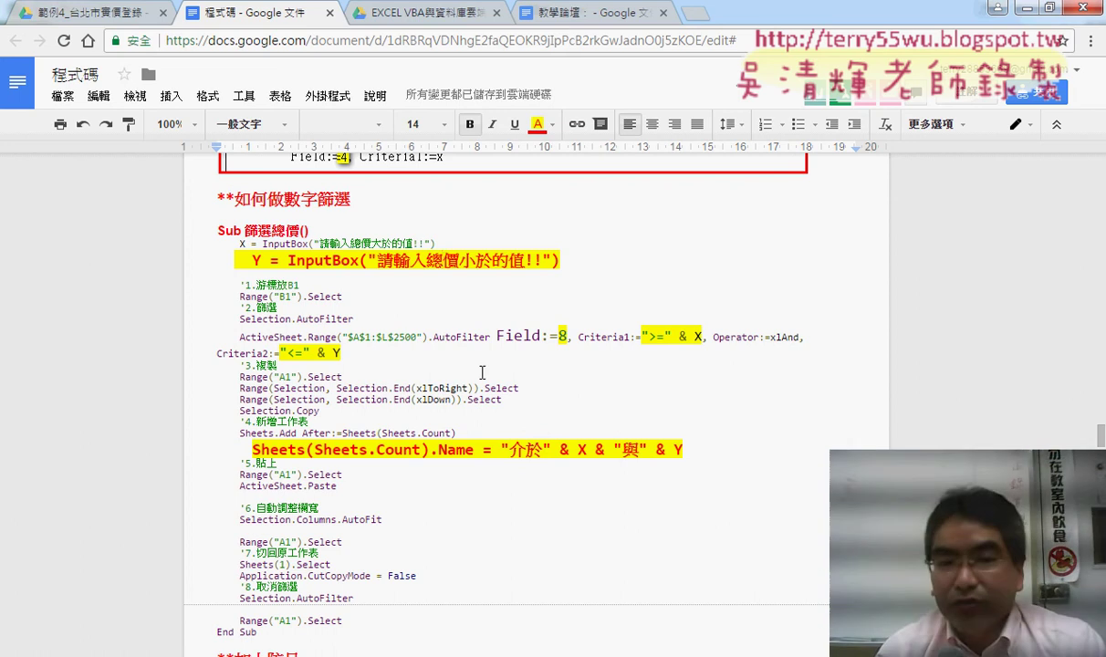
{"action": "left_click_drag", "start_coordinate": [271, 231], "coordinate": [302, 231]}
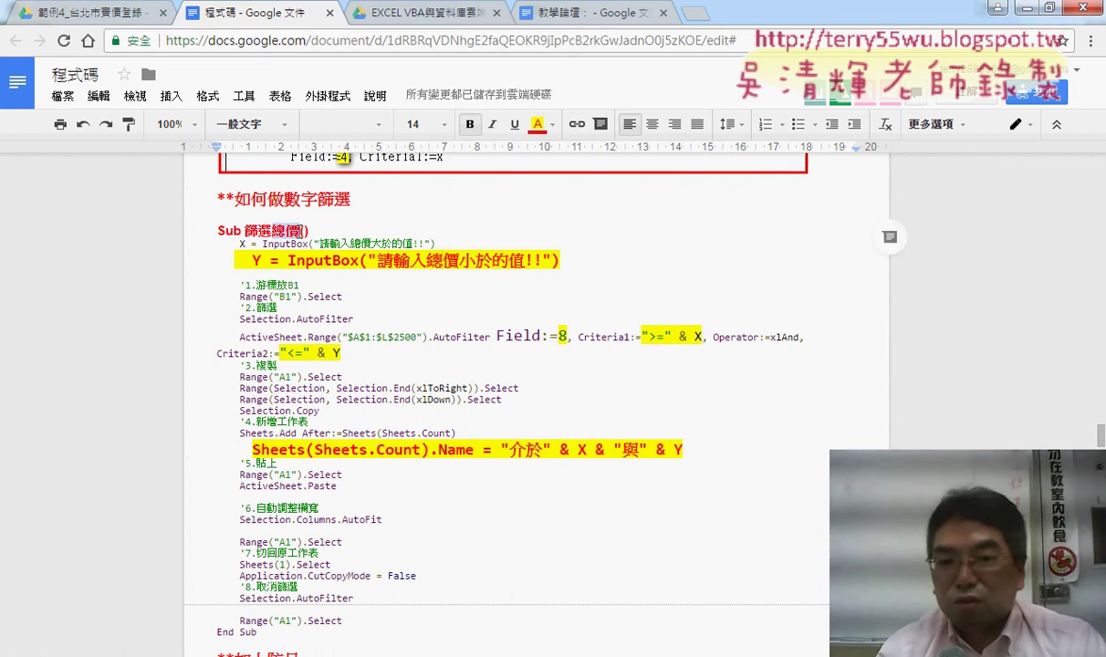
{"action": "left_click", "coordinate": [283, 219]}
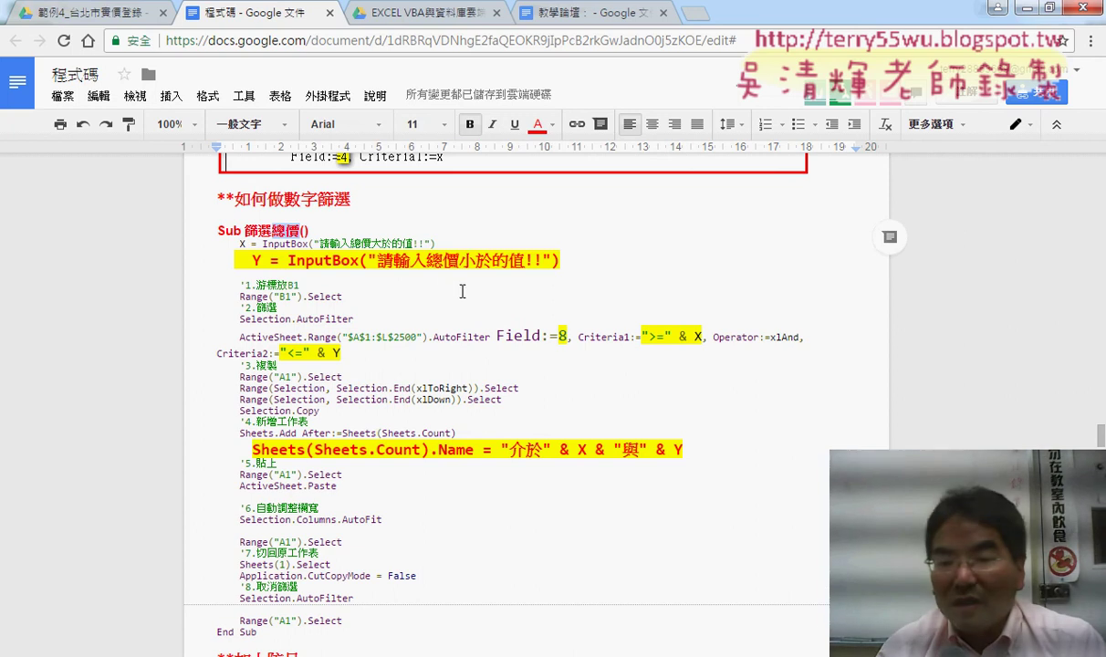
{"action": "left_click", "coordinate": [562, 337]}
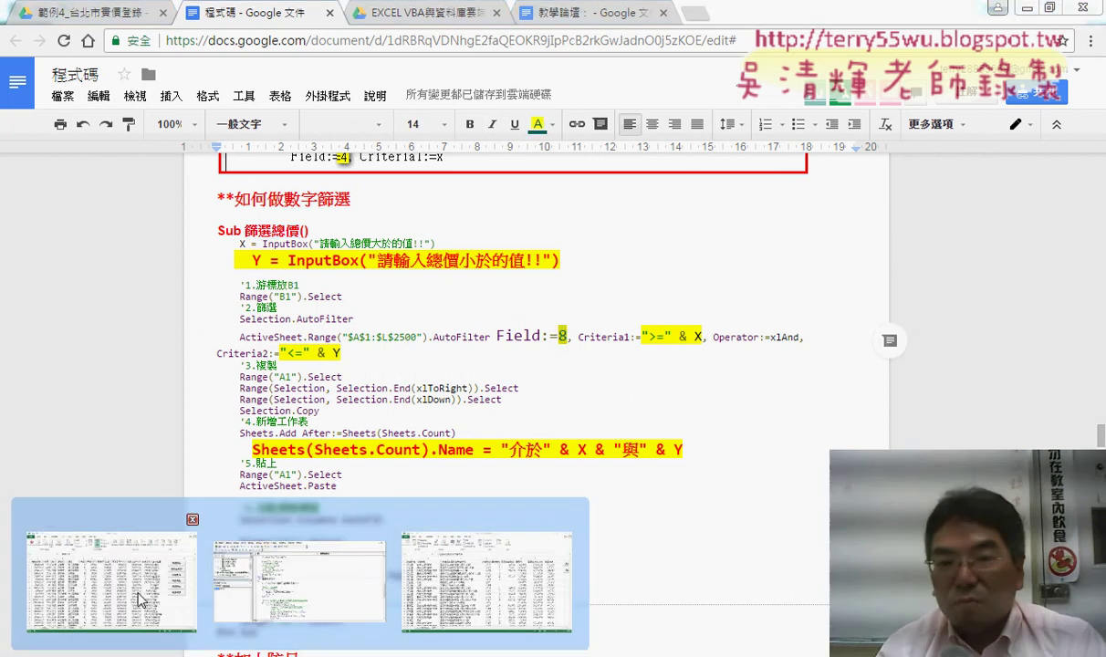
{"action": "left_click", "coordinate": [142, 600]}
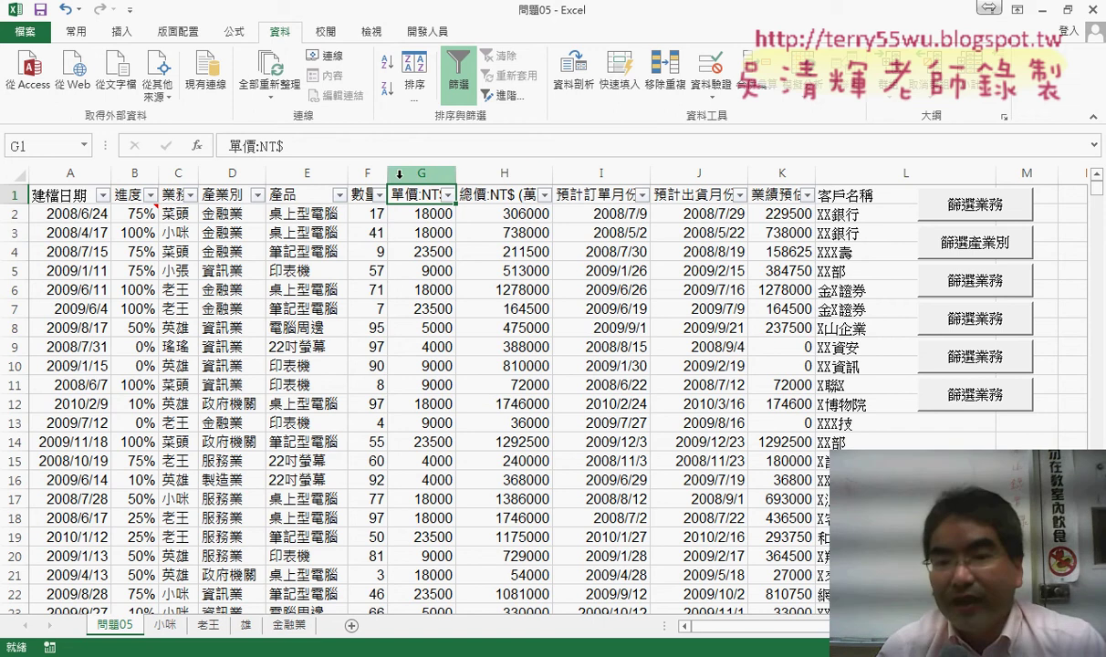
{"action": "left_click", "coordinate": [497, 173]}
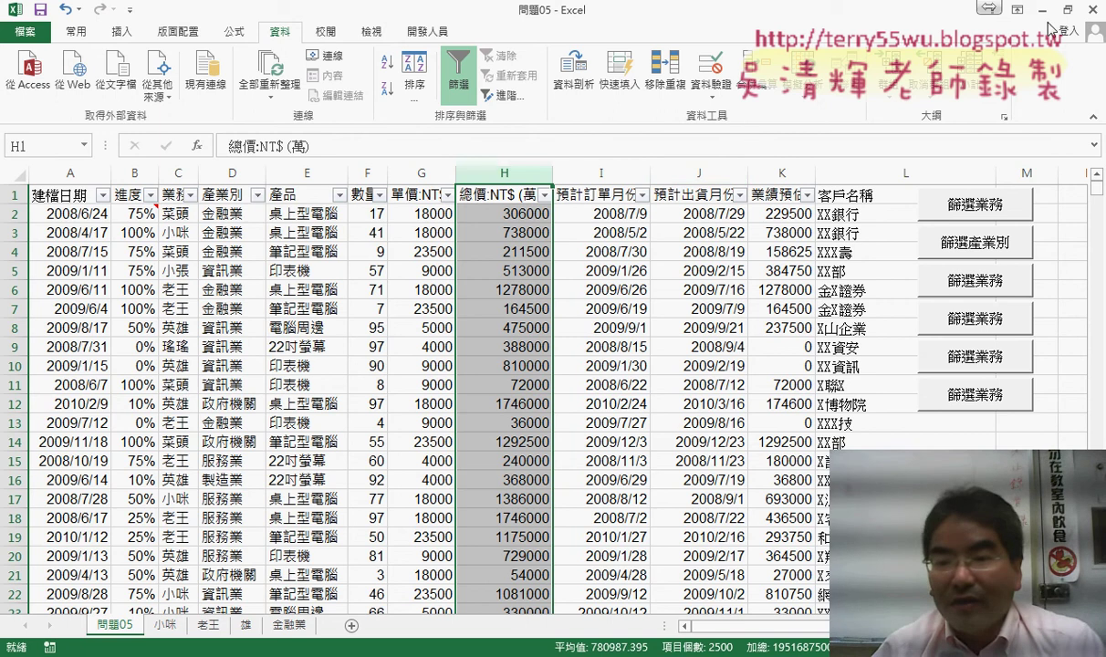
{"action": "left_click", "coordinate": [988, 9]}
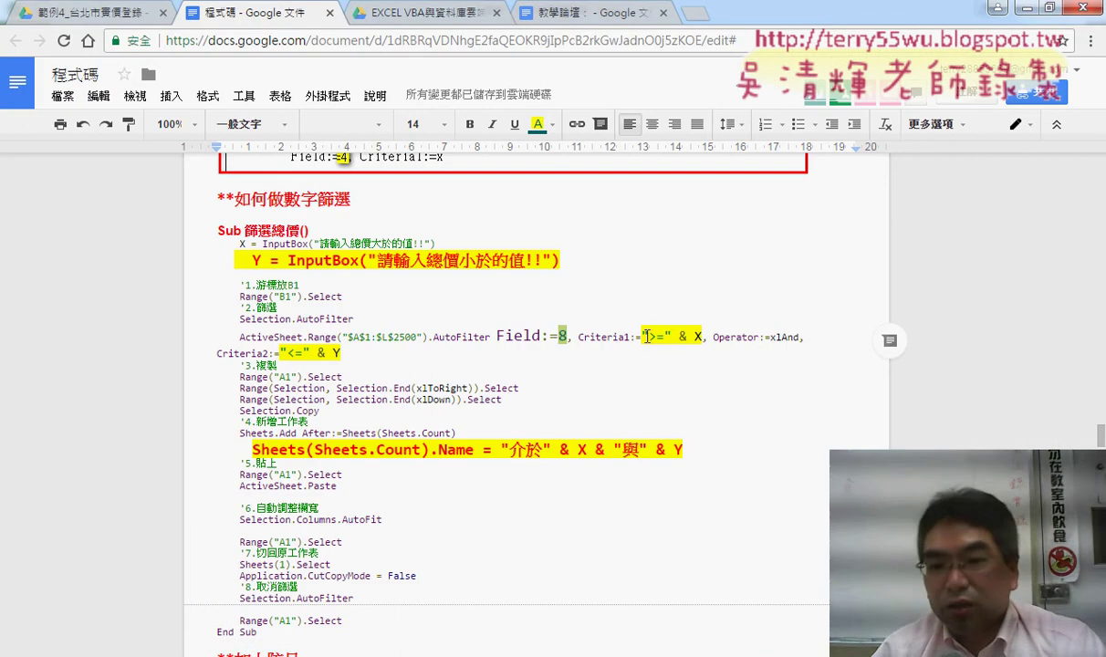
Step: Highlight the >= criterion, Operator:=xlAnd, the Criteria2 <= Y condition and the sheet-naming line
{"action": "left_click_drag", "start_coordinate": [639, 337], "coordinate": [669, 336]}
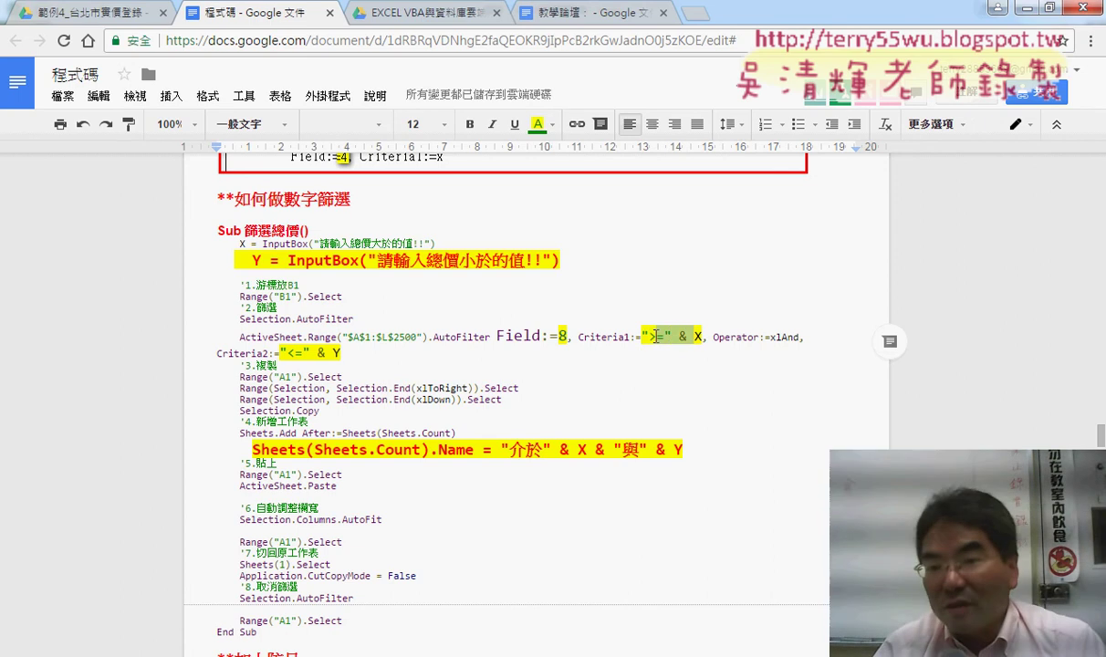
{"action": "left_click_drag", "start_coordinate": [655, 336], "coordinate": [641, 336]}
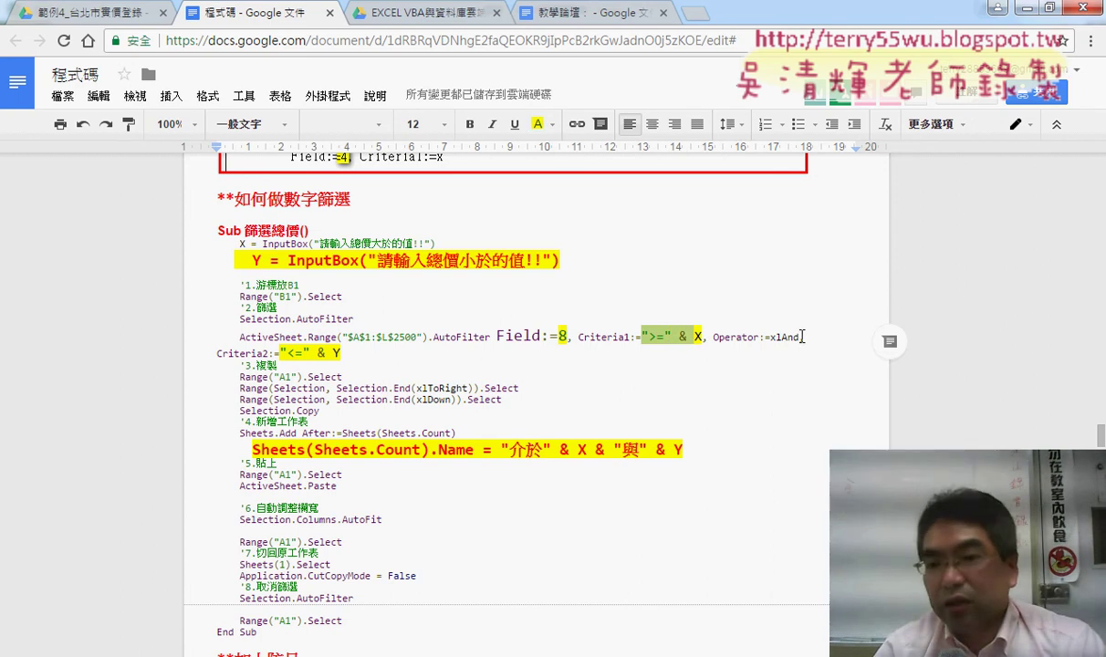
{"action": "left_click_drag", "start_coordinate": [802, 337], "coordinate": [709, 337]}
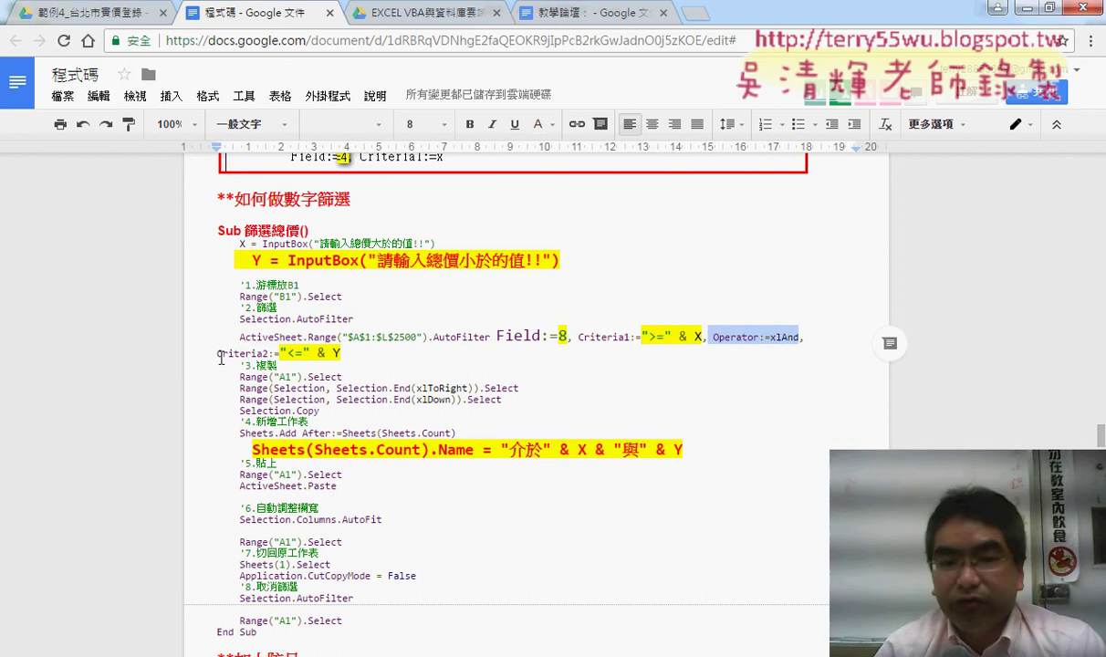
{"action": "left_click_drag", "start_coordinate": [220, 358], "coordinate": [336, 347]}
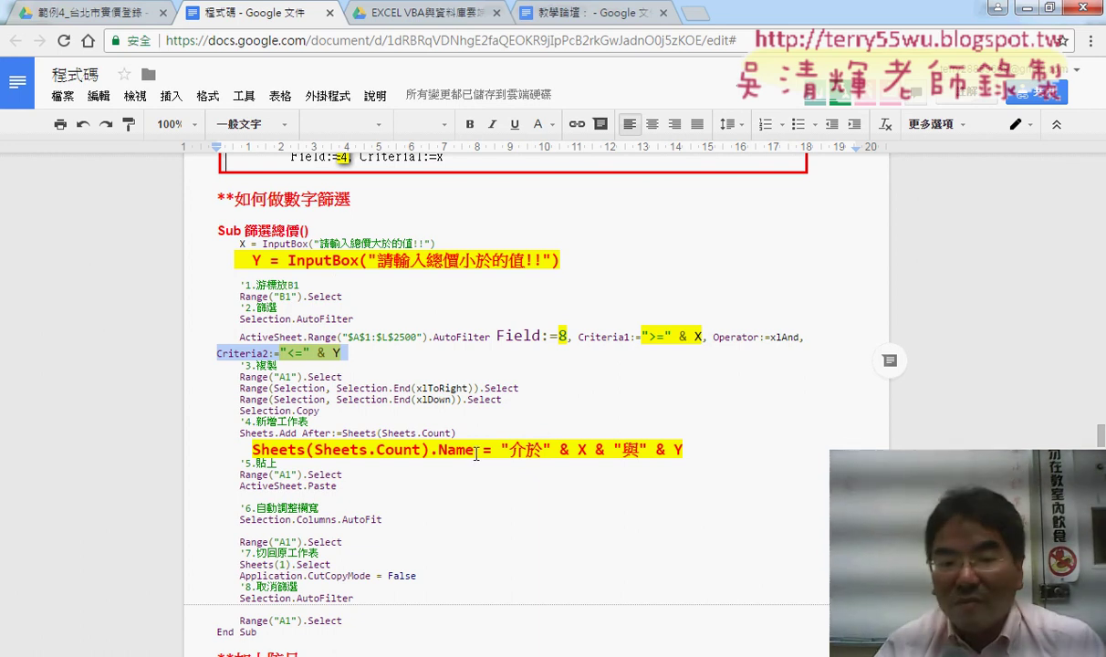
{"action": "left_click_drag", "start_coordinate": [252, 449], "coordinate": [475, 447]}
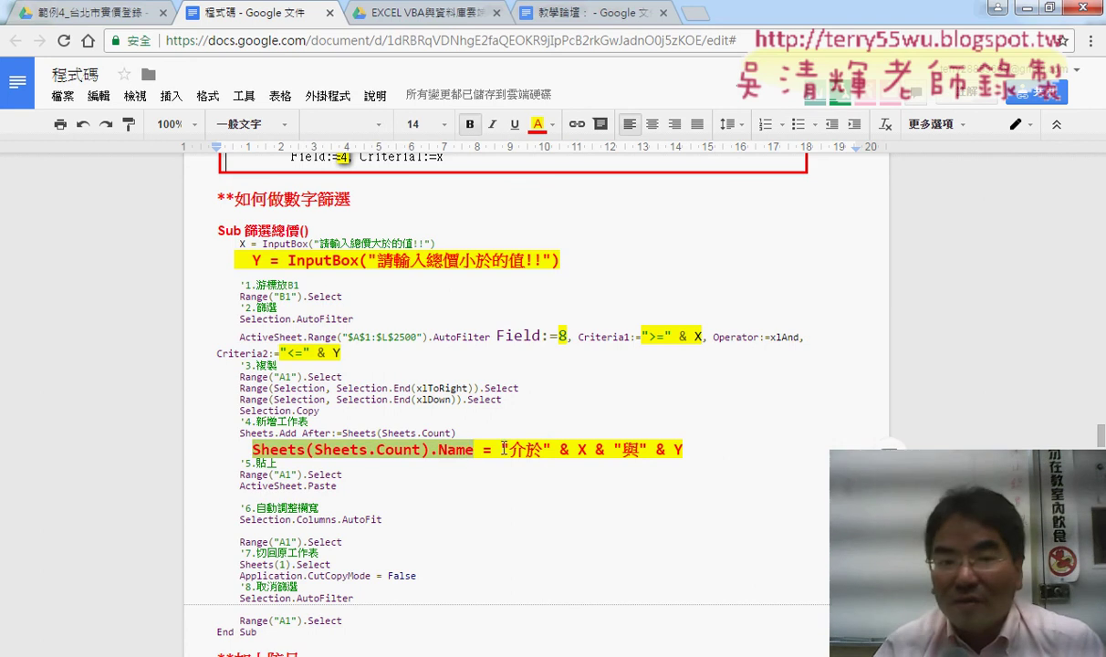
{"action": "left_click_drag", "start_coordinate": [475, 448], "coordinate": [686, 440]}
Step: Copy the whole 篩選總價 macro through End Sub and go to the end of the VBA module
{"action": "left_click", "coordinate": [206, 219]}
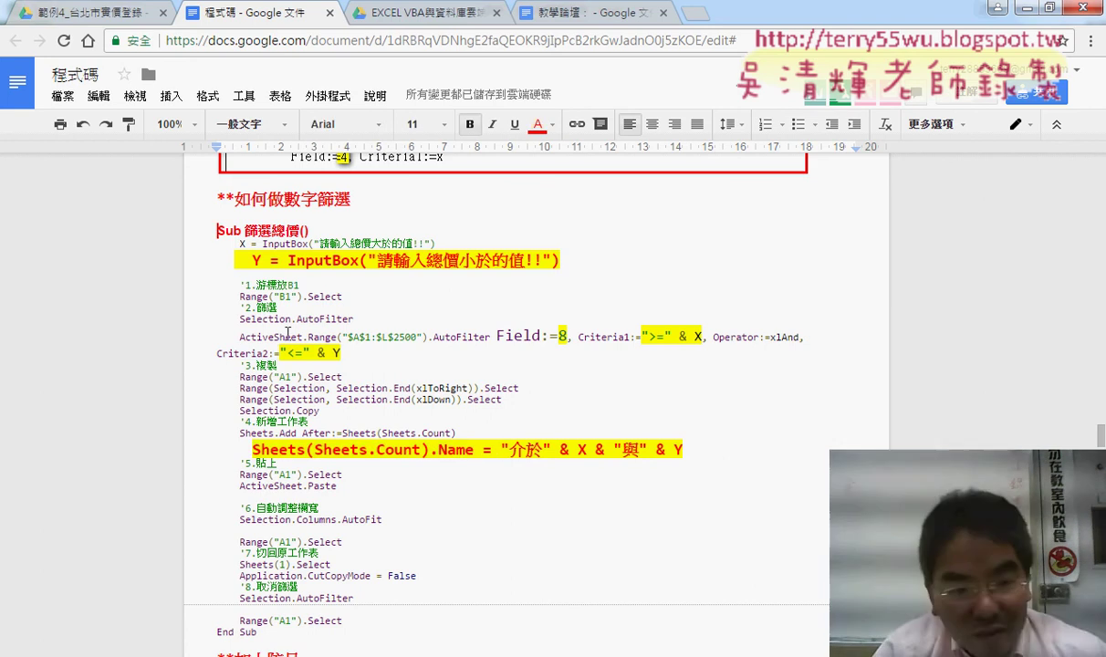
{"action": "scroll", "coordinate": [282, 365], "scroll_direction": "down", "scroll_amount": 3}
{"action": "left_click", "coordinate": [283, 376], "text": "shift"}
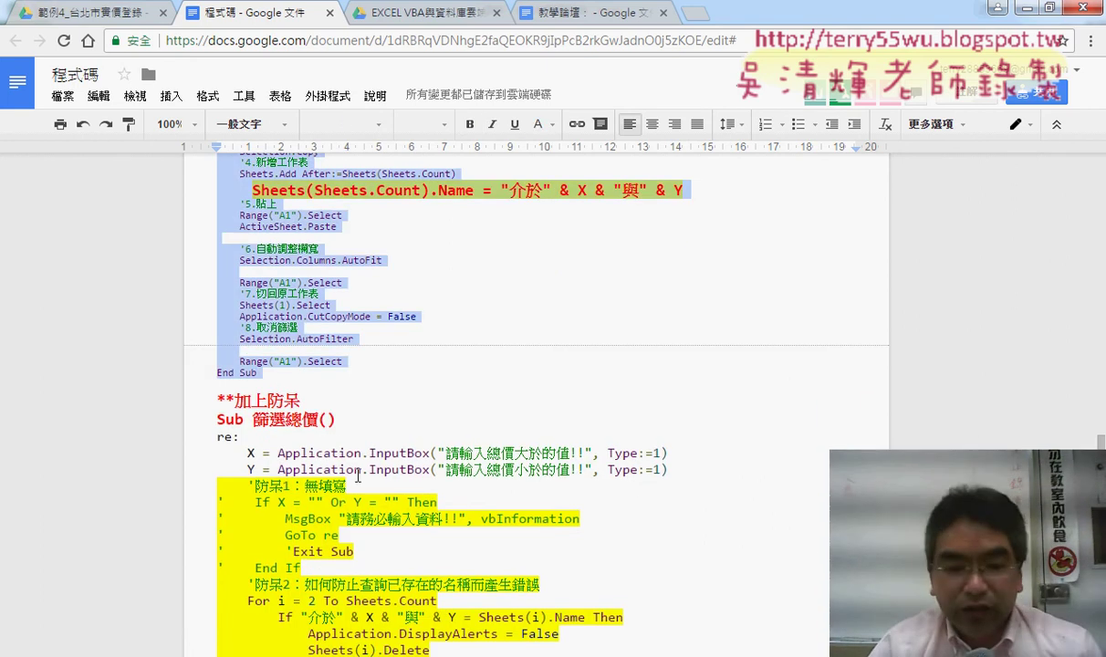
{"action": "key", "text": "alt+Tab"}
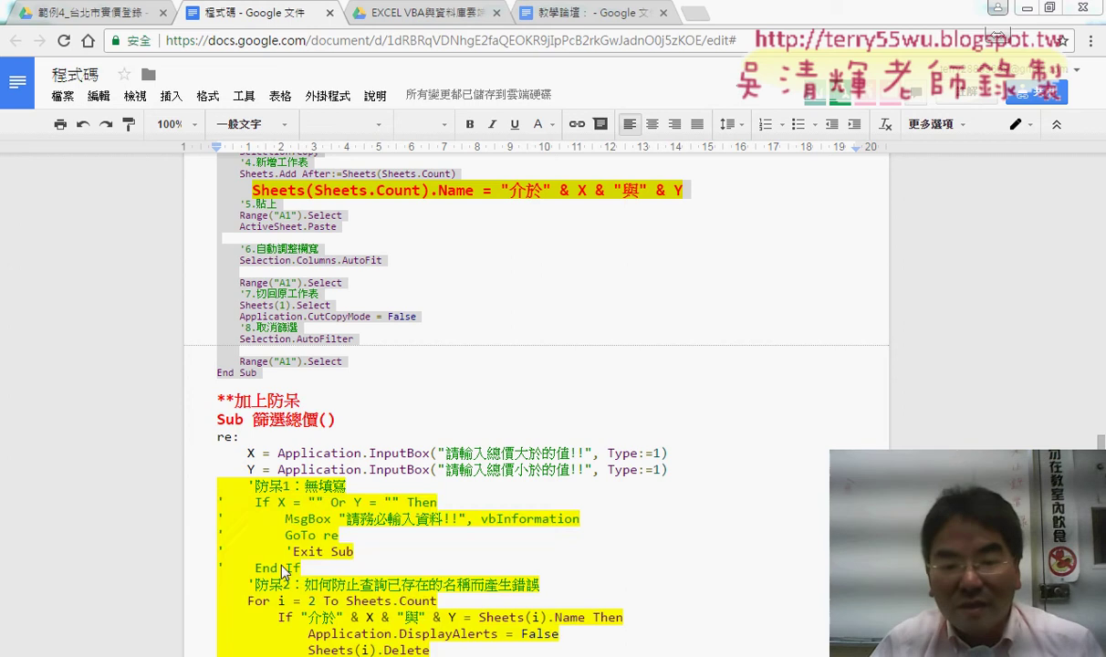
{"action": "scroll", "coordinate": [426, 462], "scroll_direction": "down", "scroll_amount": 6}
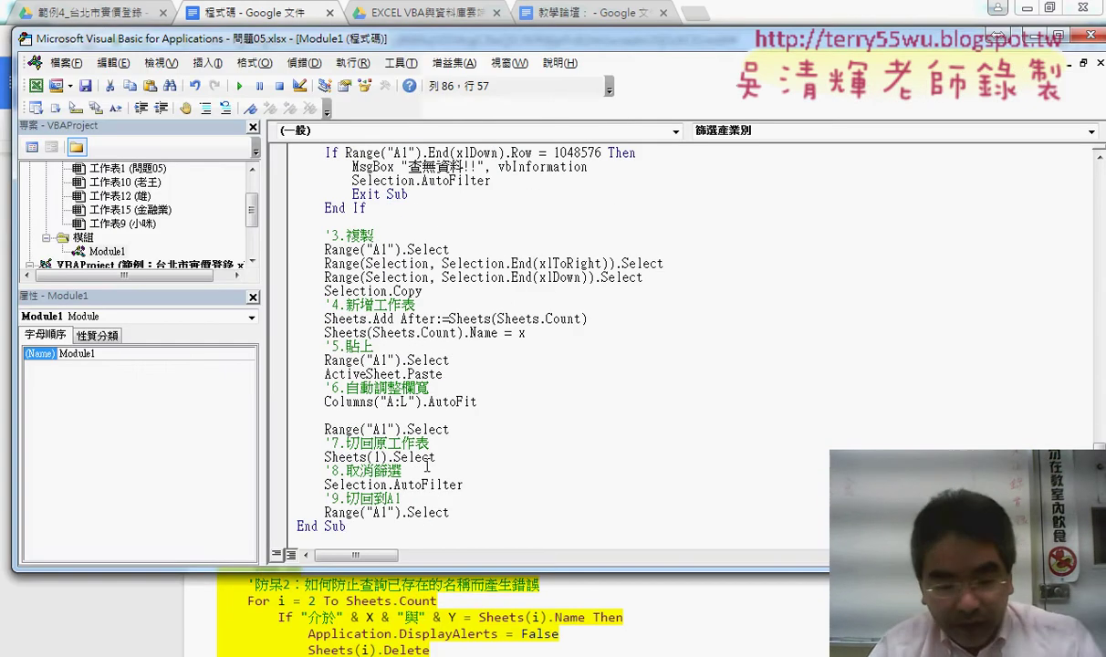
Step: Paste the 篩選總價 macro after the last End Sub, close the editor, and return to 問題05
{"action": "left_click", "coordinate": [325, 540]}
{"action": "key", "text": "ctrl+v"}
{"action": "scroll", "coordinate": [547, 365], "scroll_direction": "up", "scroll_amount": 2}
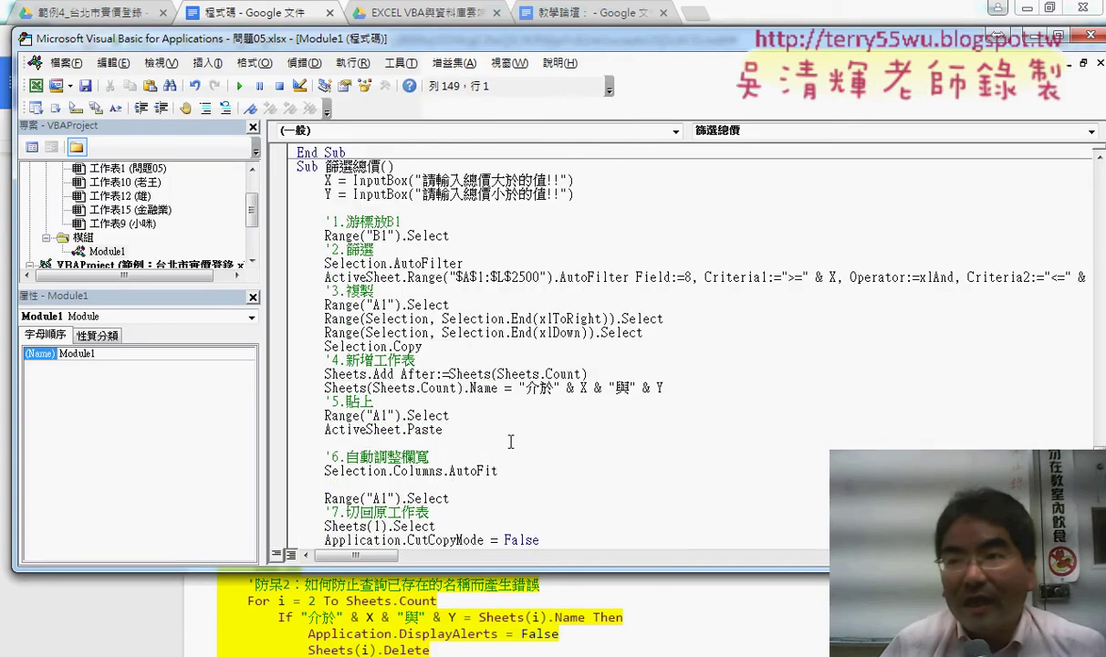
{"action": "scroll", "coordinate": [547, 364], "scroll_direction": "up", "scroll_amount": 1}
{"action": "left_click", "coordinate": [1027, 8]}
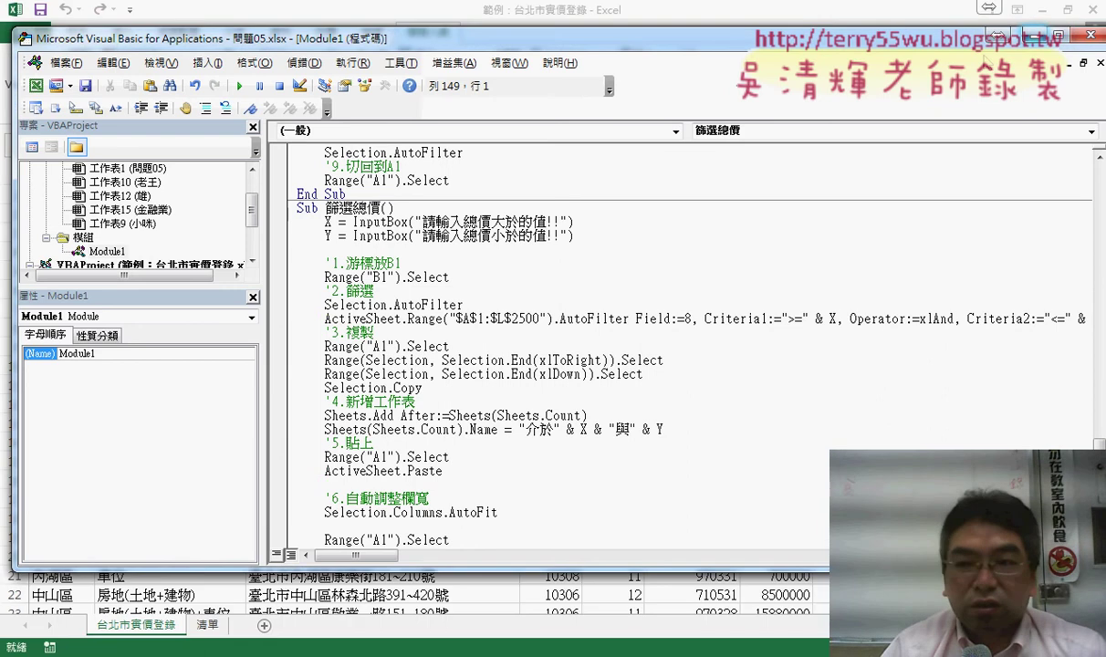
{"action": "left_click", "coordinate": [1025, 38]}
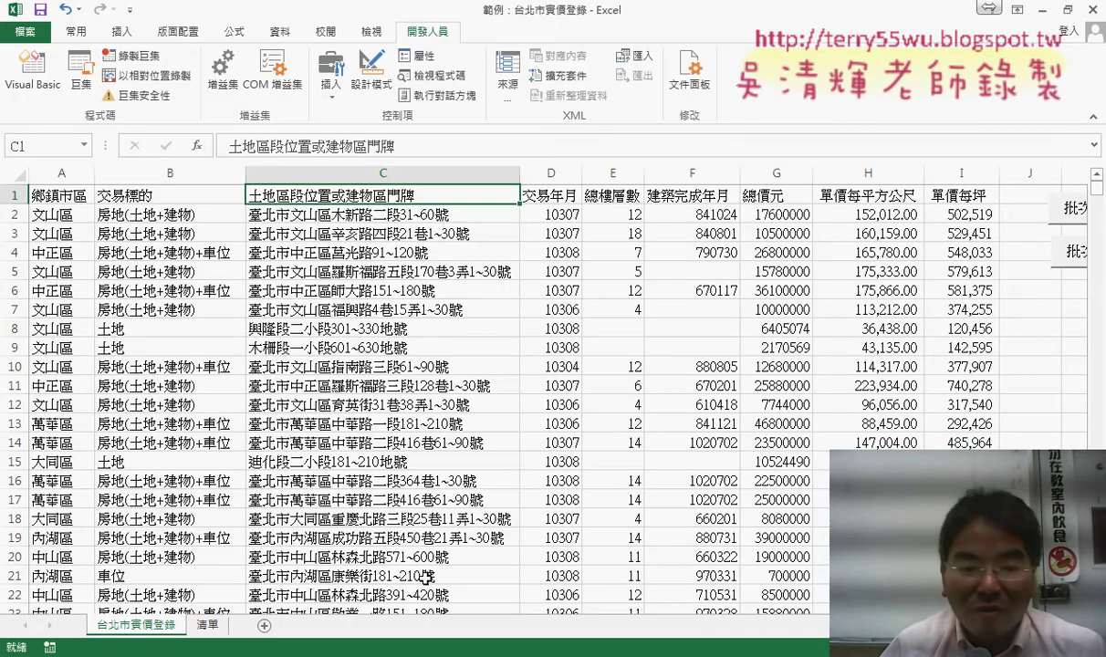
{"action": "left_click", "coordinate": [274, 652]}
{"action": "left_click", "coordinate": [109, 575]}
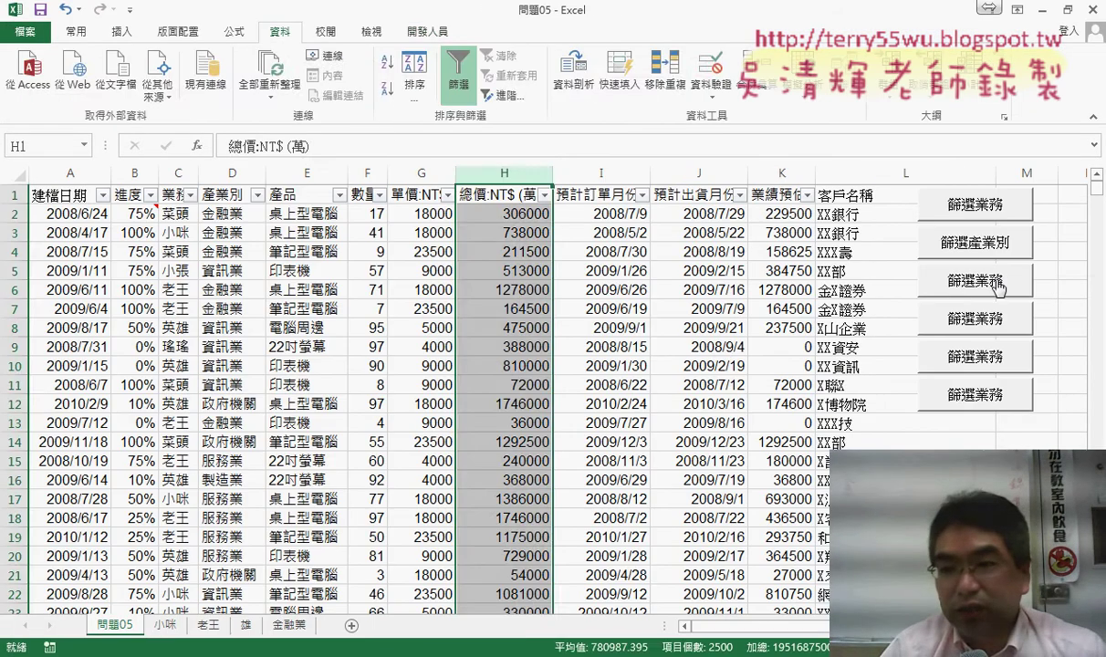
Step: Assign the 篩選總價 macro to the third button and relabel it 篩選總價
{"action": "right_click", "coordinate": [976, 283]}
{"action": "left_click", "coordinate": [1013, 418]}
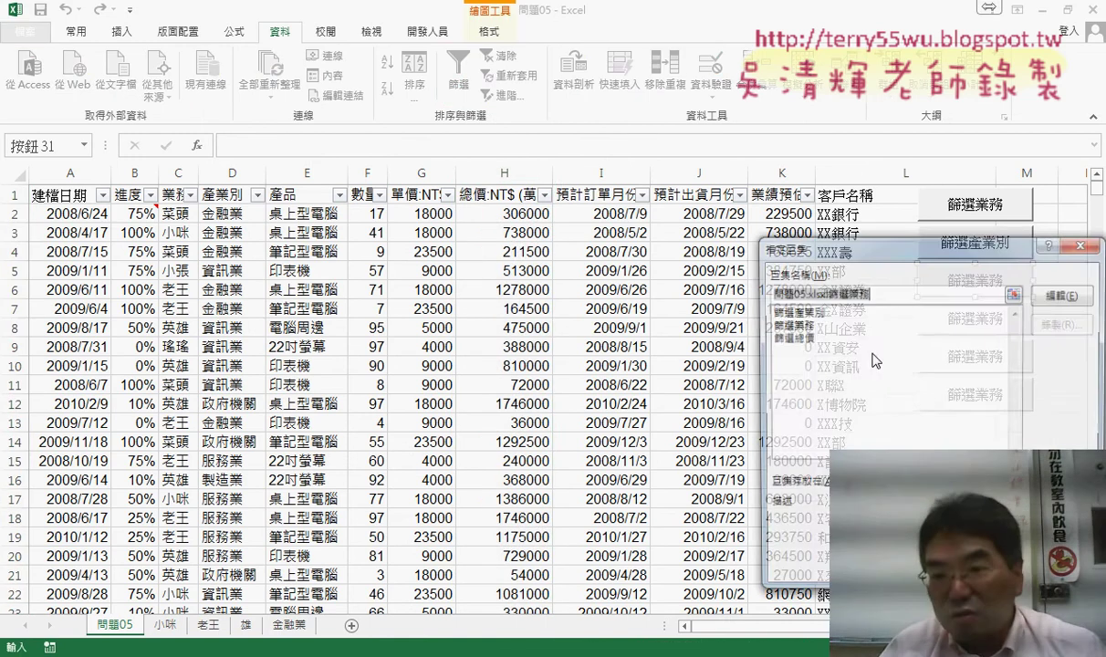
{"action": "left_click", "coordinate": [803, 336]}
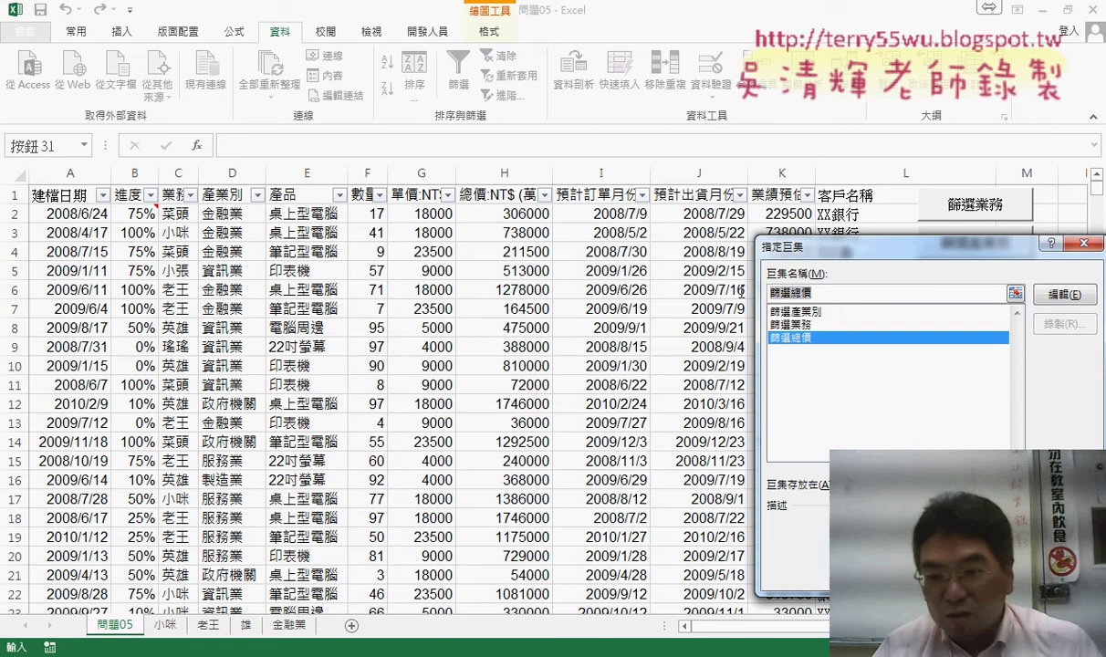
{"action": "key", "text": "Return"}
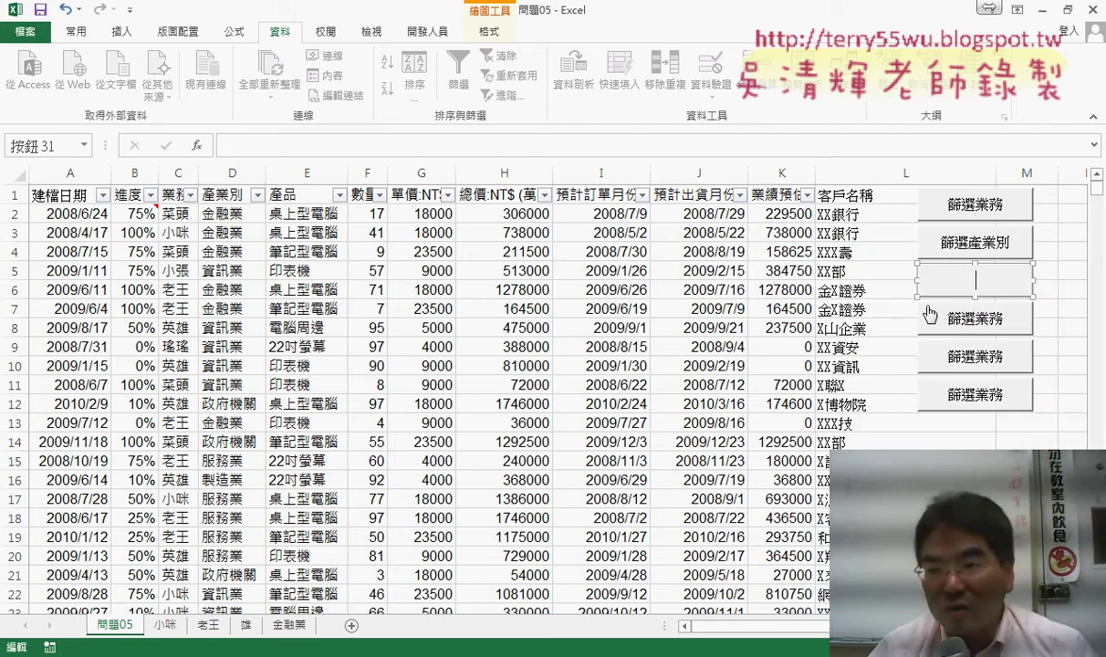
{"action": "type", "text": "篩選總價"}
{"action": "left_click", "coordinate": [1085, 288]}
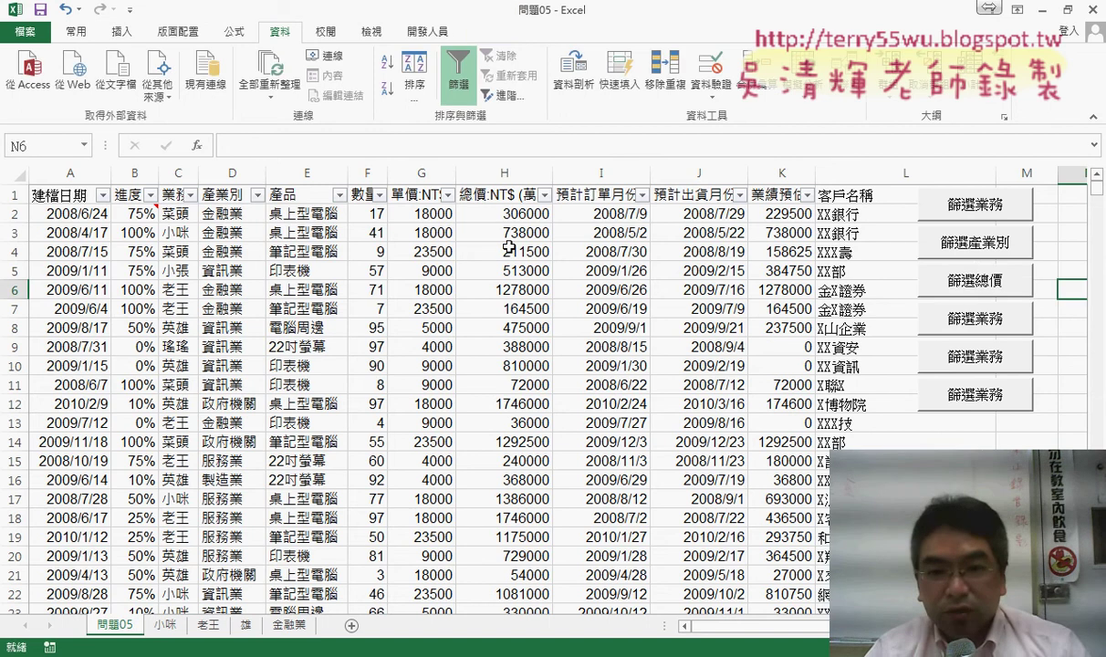
Step: Apply Comma Style with thousand separators to the total price column H
{"action": "left_click", "coordinate": [512, 194]}
{"action": "key", "text": "ctrl+shift+Down"}
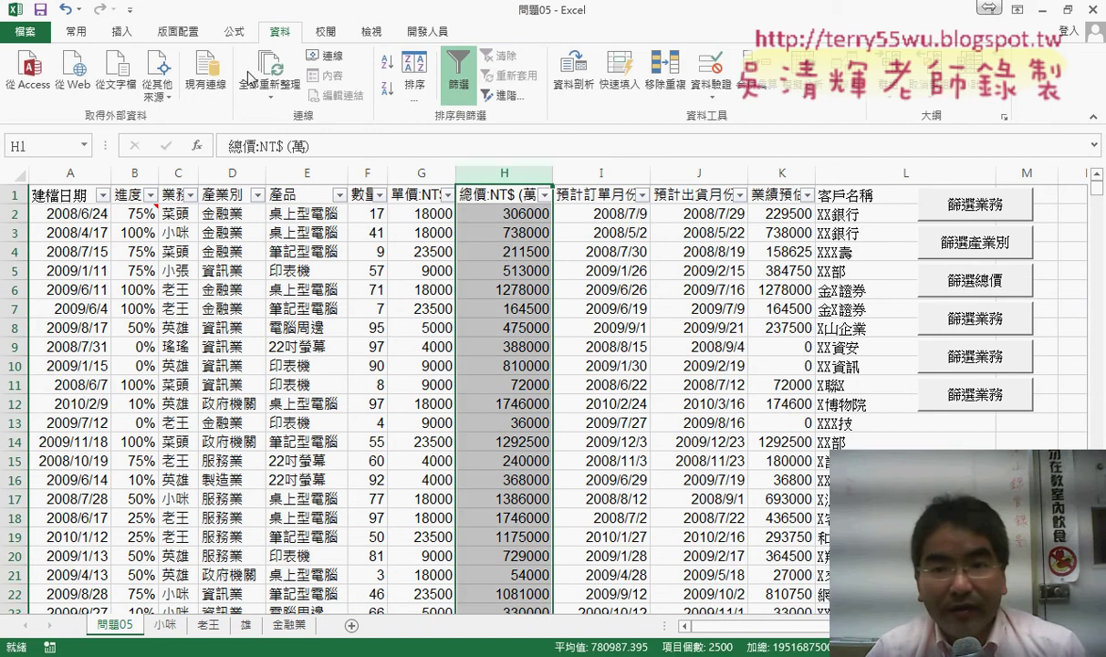
{"action": "left_click", "coordinate": [79, 34]}
{"action": "left_click", "coordinate": [547, 89]}
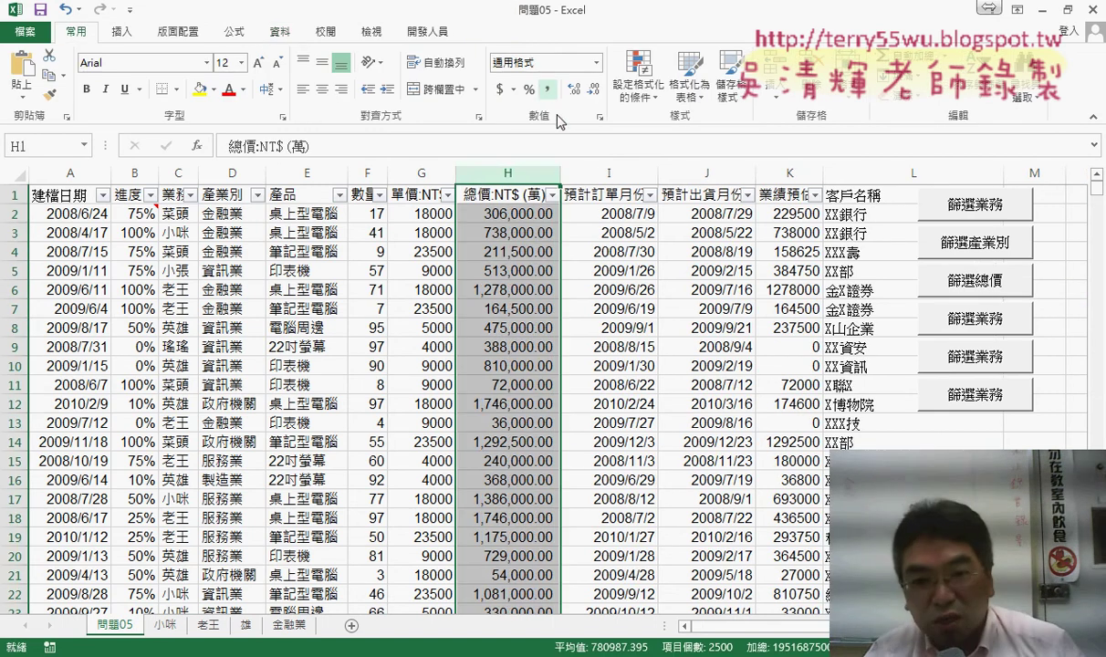
{"action": "left_click", "coordinate": [490, 212]}
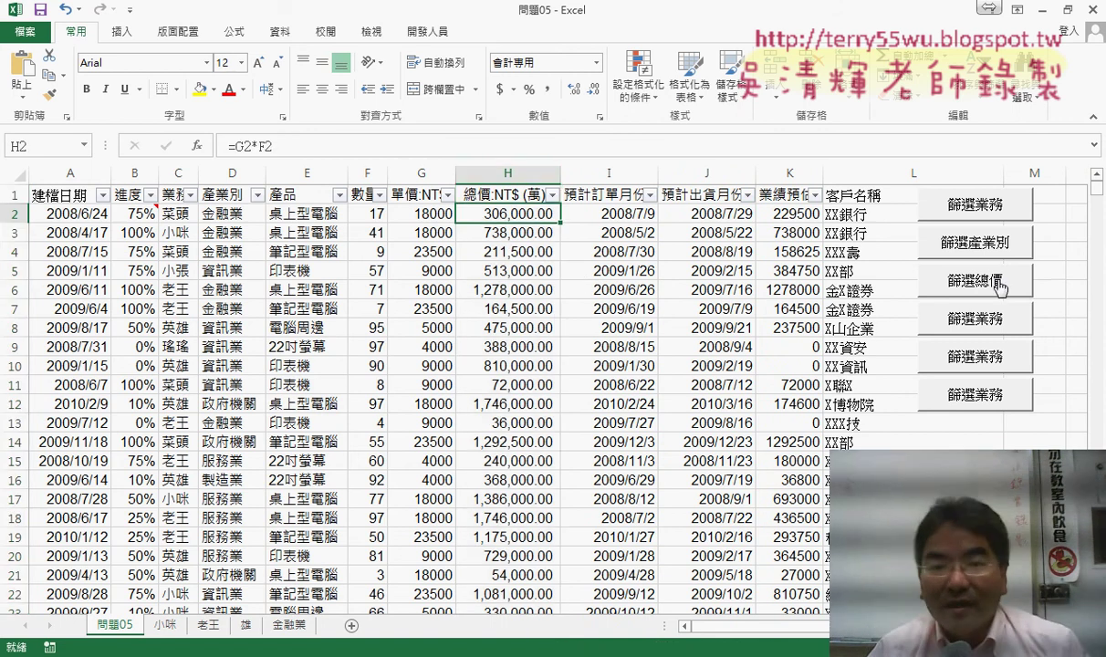
Step: Run the 篩選總價 macro with minimum 500000 and maximum 1000000 to create the result sheet
{"action": "left_click", "coordinate": [949, 277]}
{"action": "left_click_drag", "start_coordinate": [477, 194], "coordinate": [702, 234]}
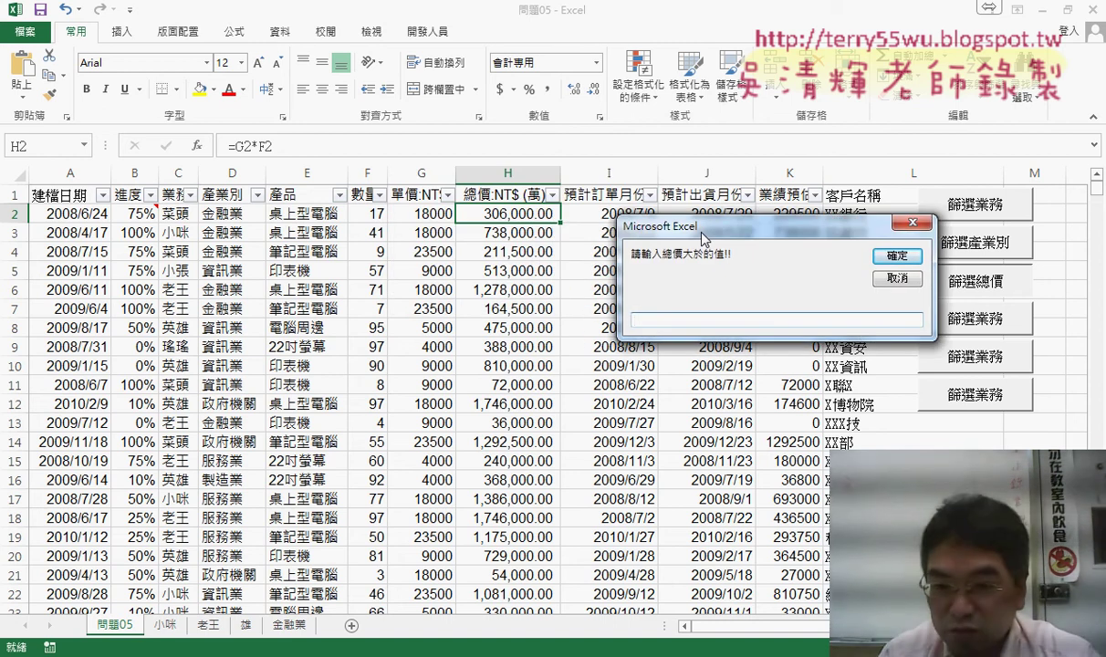
{"action": "type", "text": "500000"}
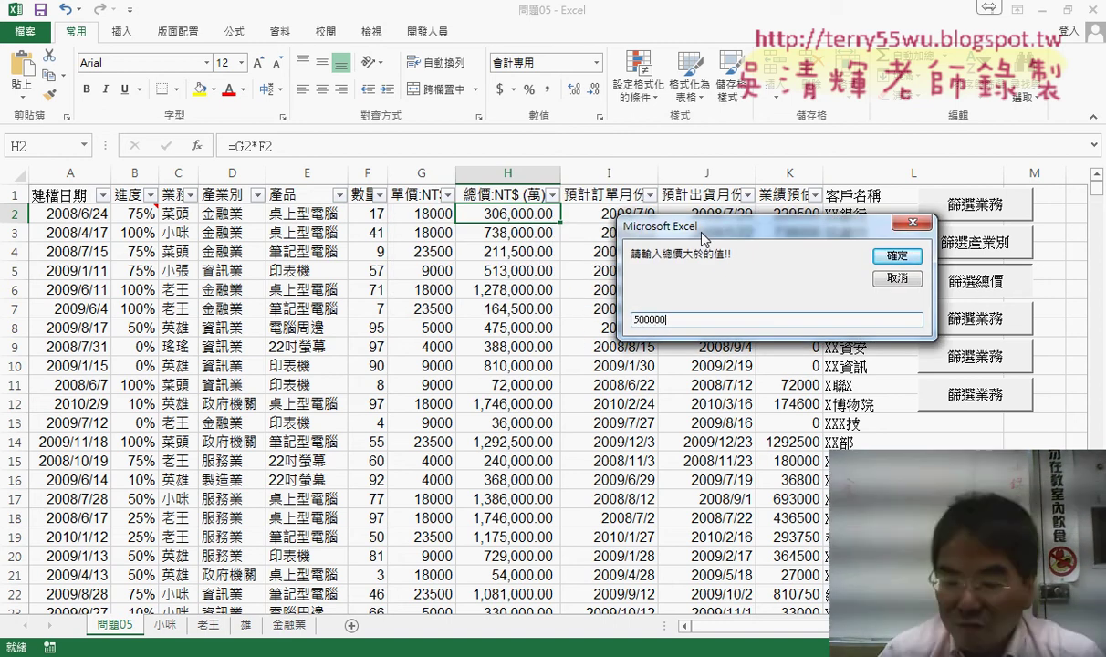
{"action": "key", "text": "Return"}
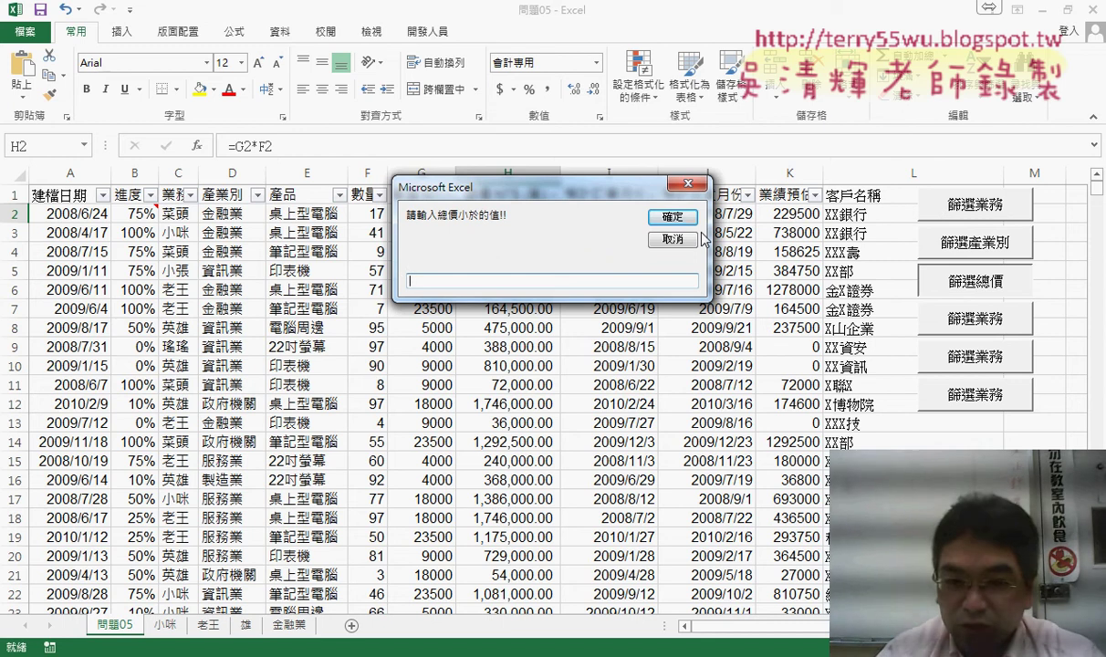
{"action": "type", "text": "100"}
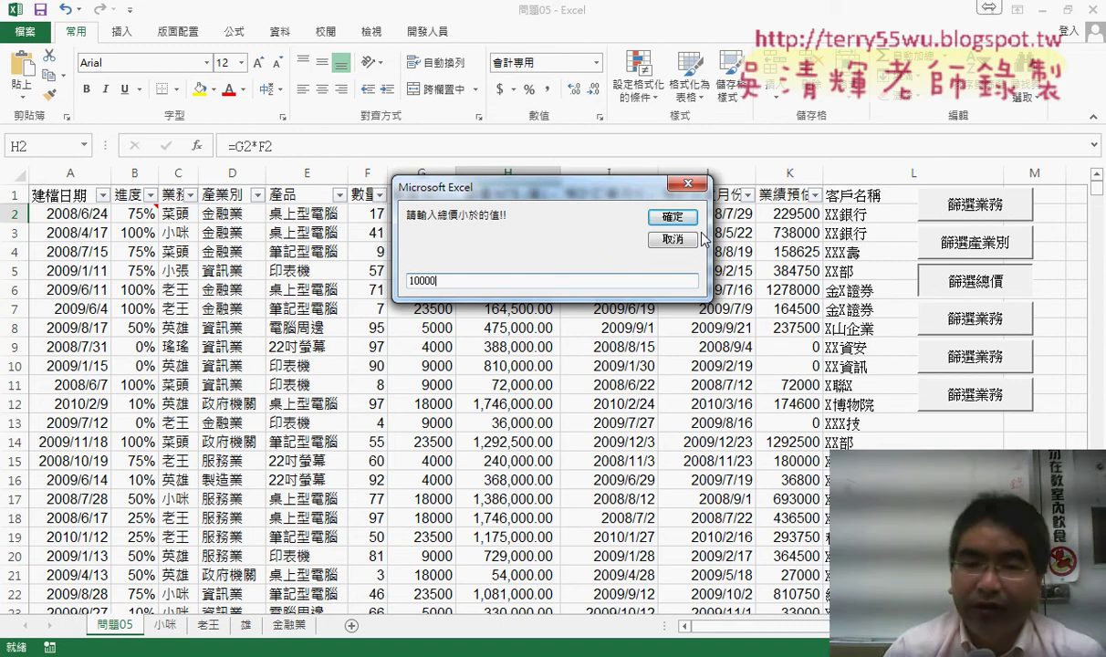
{"action": "type", "text": "00"}
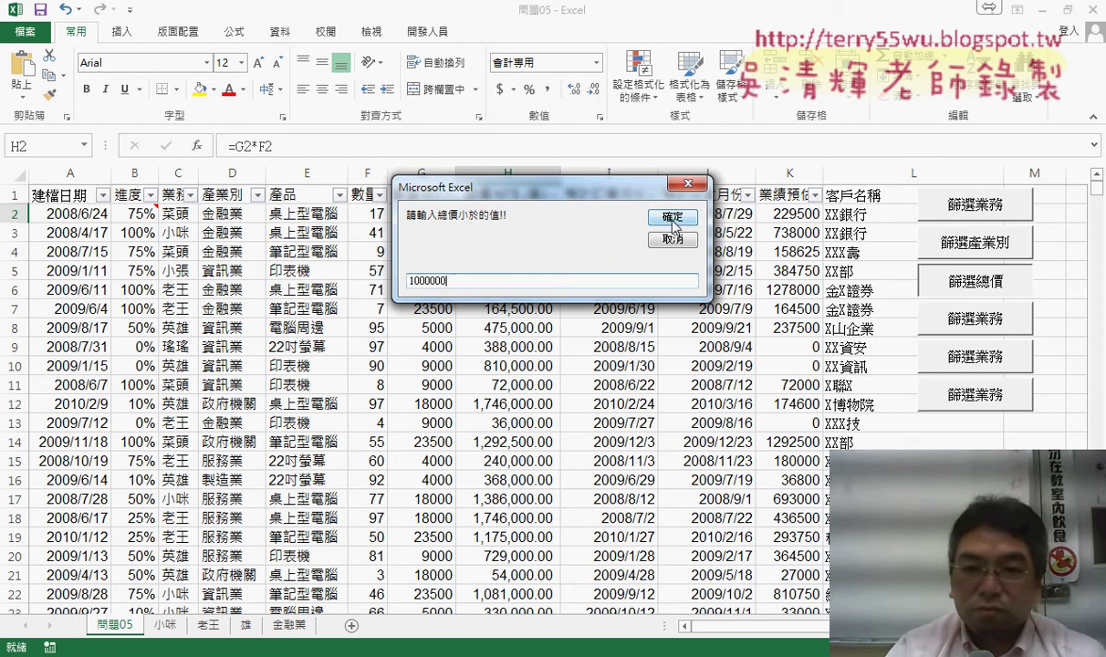
{"action": "left_click", "coordinate": [671, 218]}
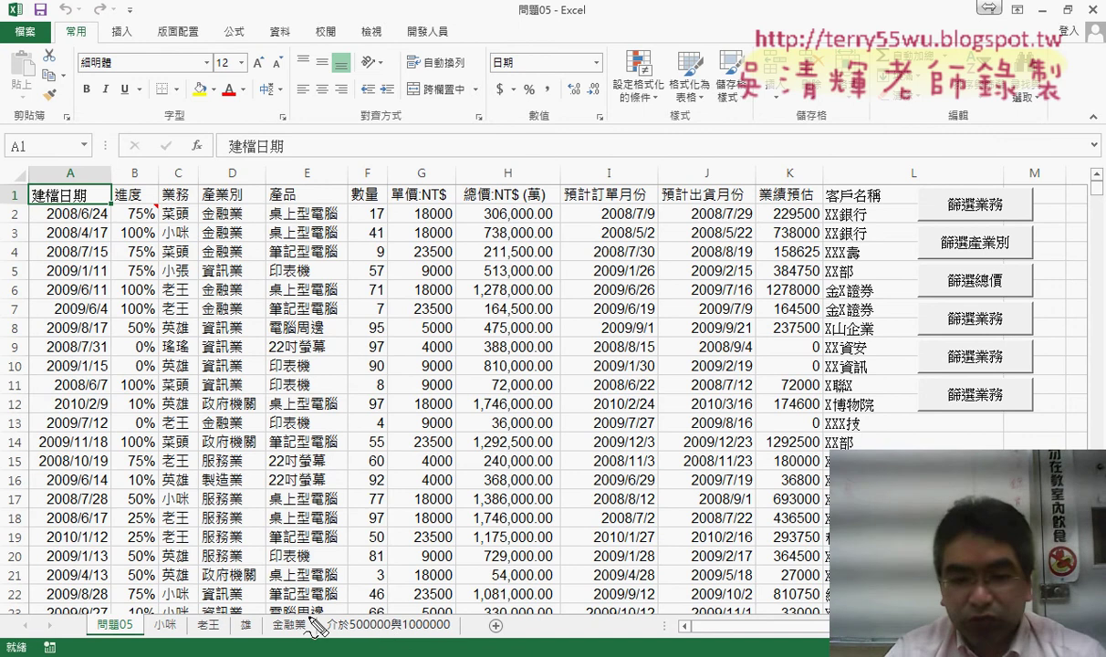
{"action": "left_click_drag", "start_coordinate": [315, 609], "coordinate": [318, 631]}
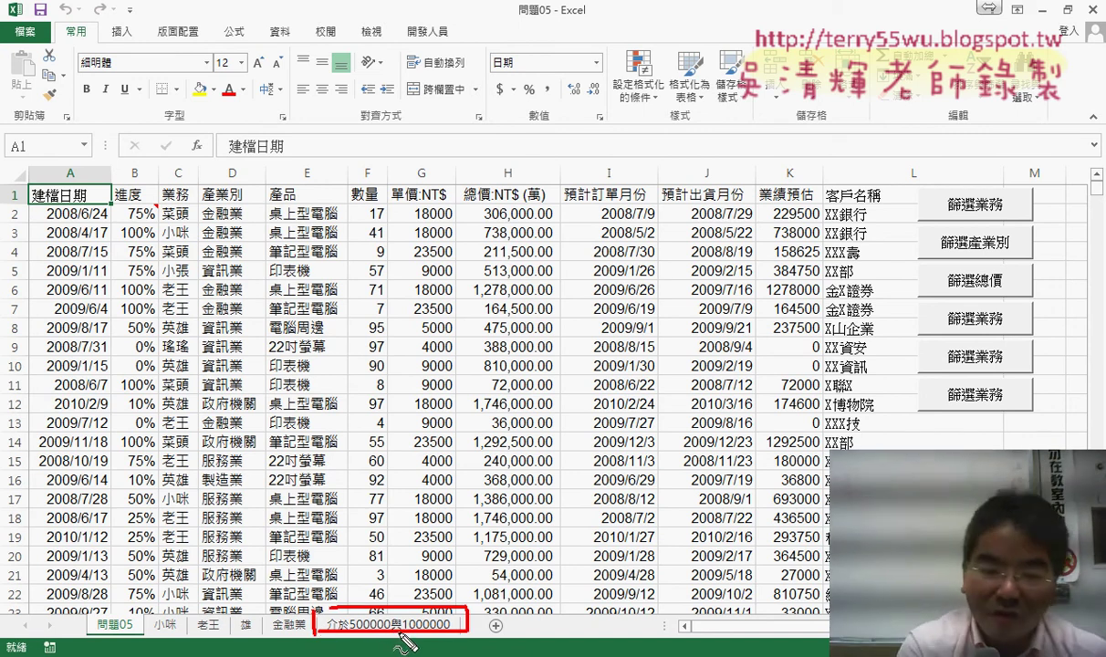
{"action": "key", "text": "Escape"}
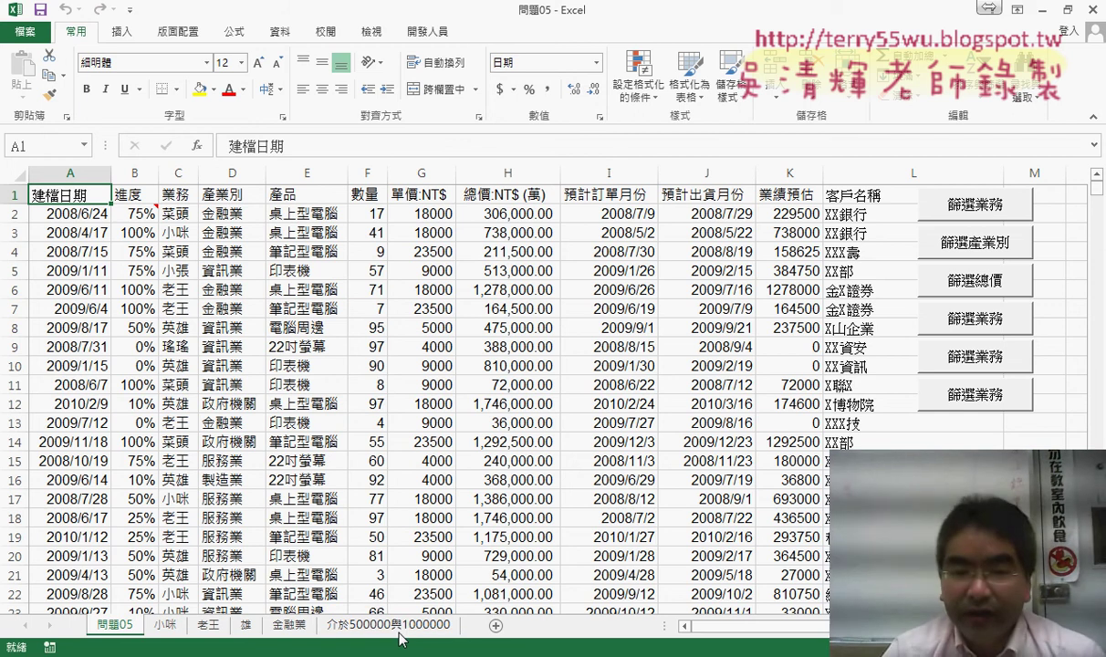
Step: Open the 介於500000與1000000 sheet and select its total price header H1
{"action": "left_click", "coordinate": [388, 628]}
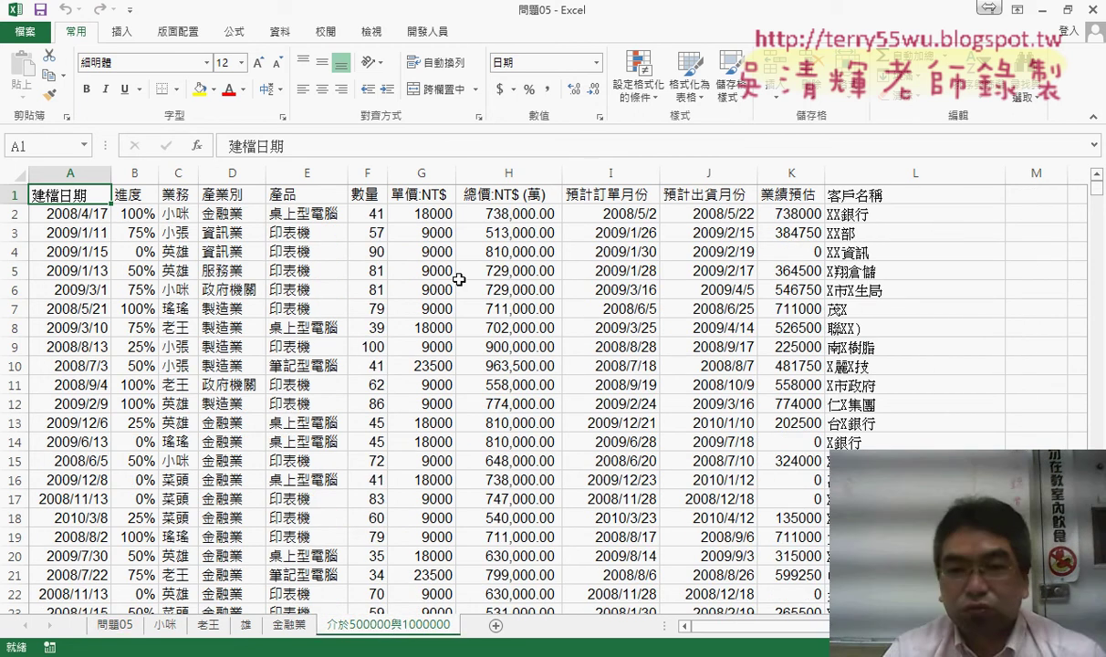
{"action": "left_click", "coordinate": [508, 198]}
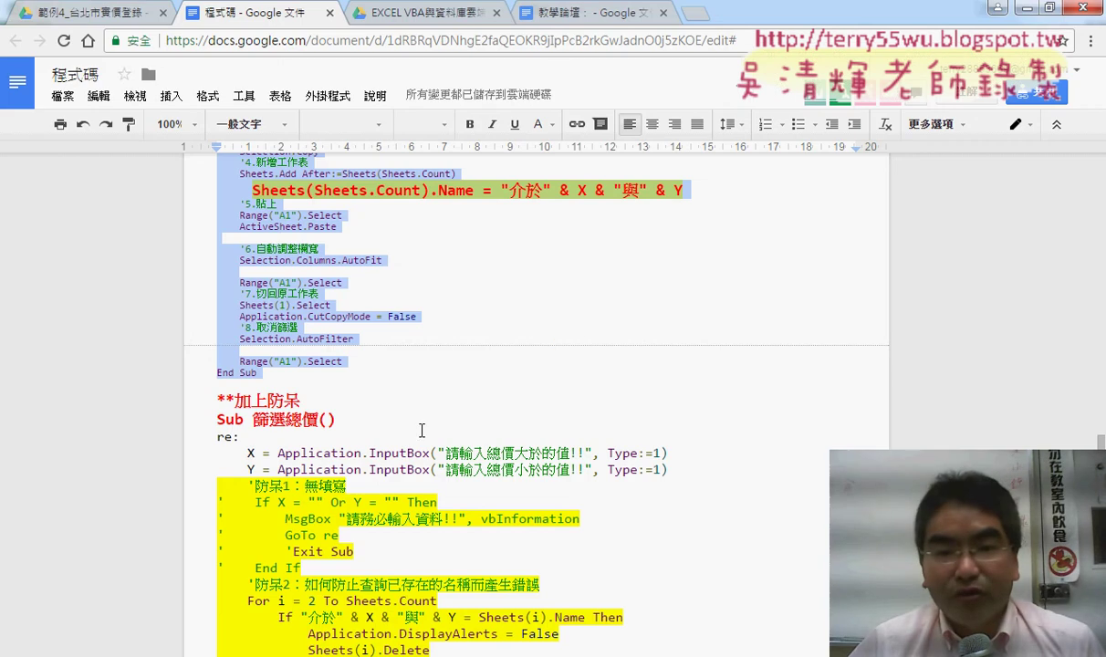
Step: Highlight 數字篩選, the maximum-price prompt line and the xlAnd criterion in the total-price code
{"action": "scroll", "coordinate": [422, 430], "scroll_direction": "up", "scroll_amount": 3}
{"action": "scroll", "coordinate": [422, 430], "scroll_direction": "up", "scroll_amount": 3}
{"action": "scroll", "coordinate": [421, 429], "scroll_direction": "up", "scroll_amount": 2}
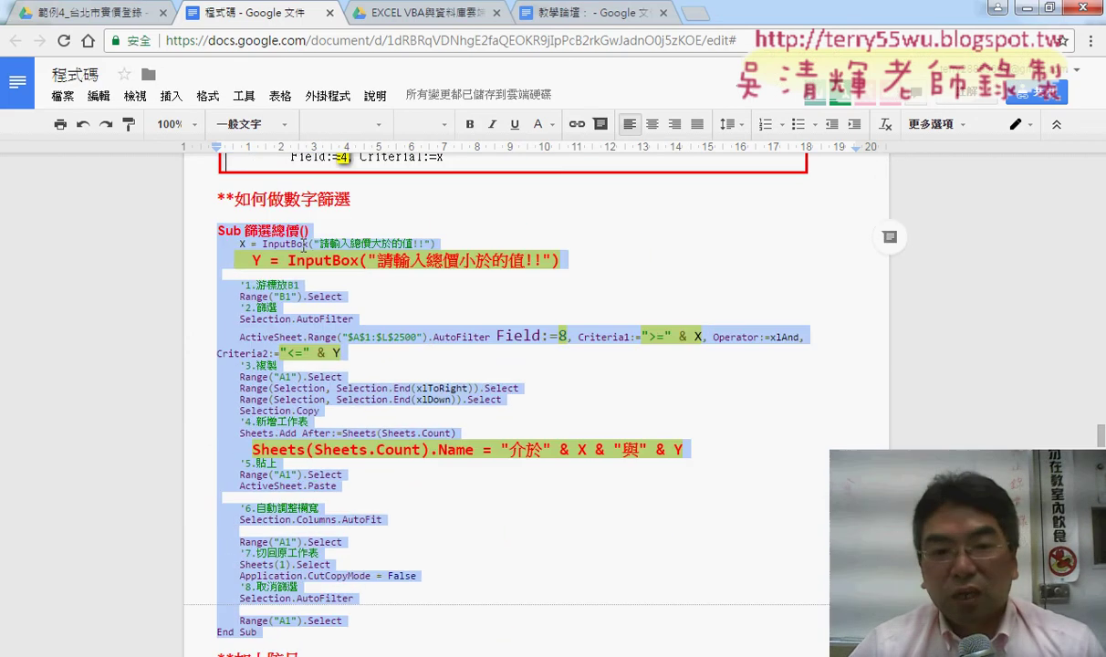
{"action": "left_click_drag", "start_coordinate": [283, 199], "coordinate": [349, 199]}
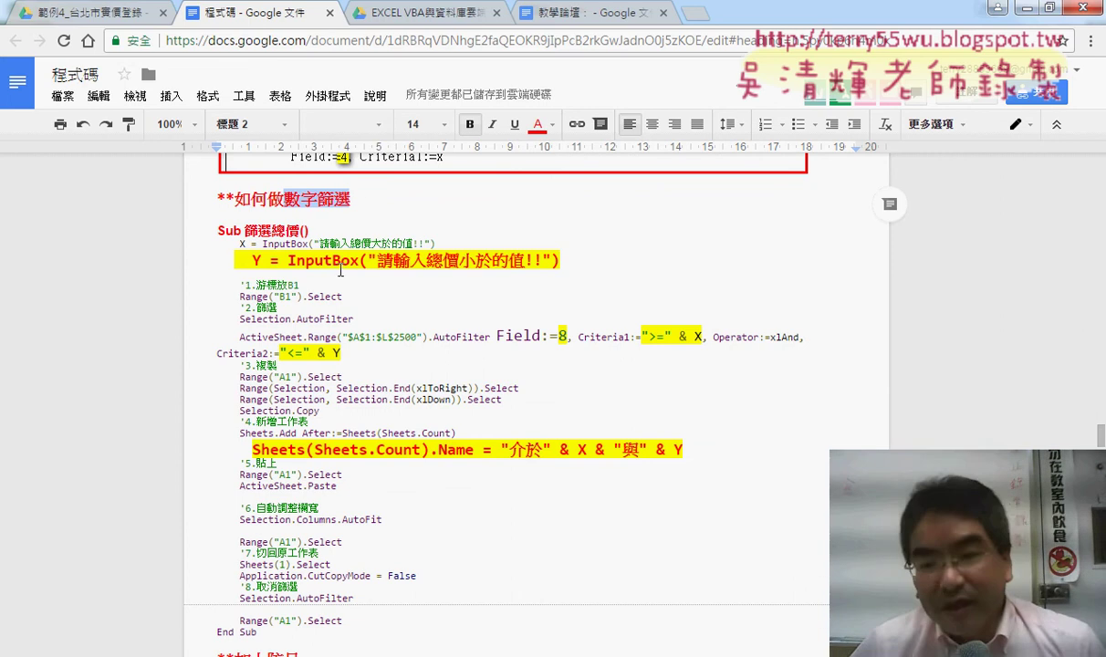
{"action": "left_click_drag", "start_coordinate": [232, 256], "coordinate": [498, 239]}
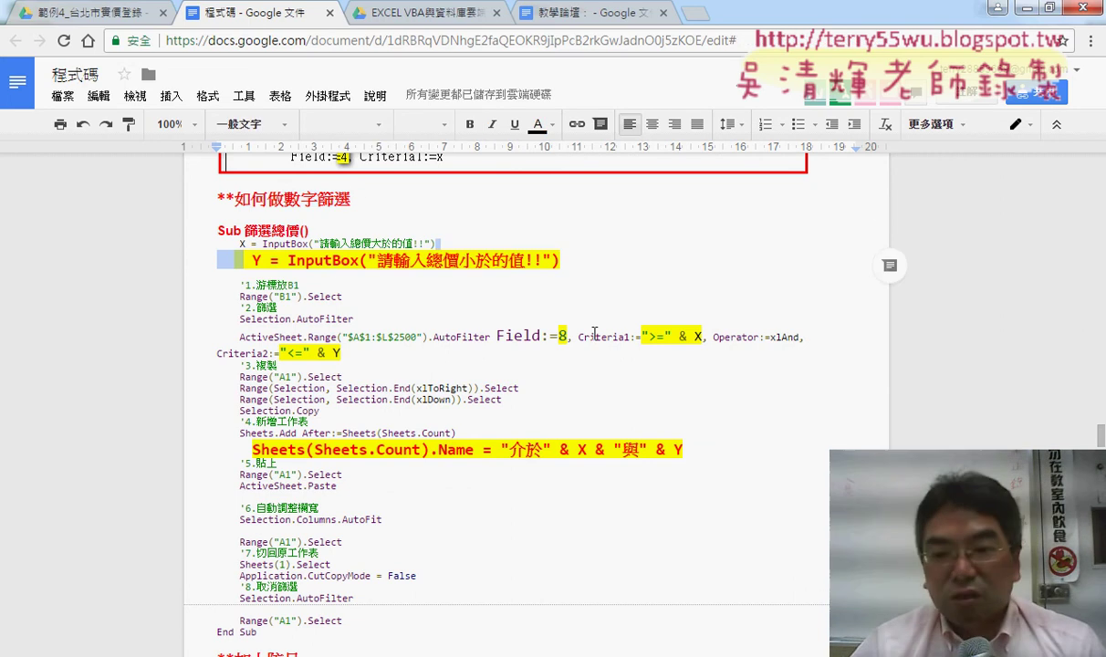
{"action": "left_click_drag", "start_coordinate": [708, 337], "coordinate": [811, 348]}
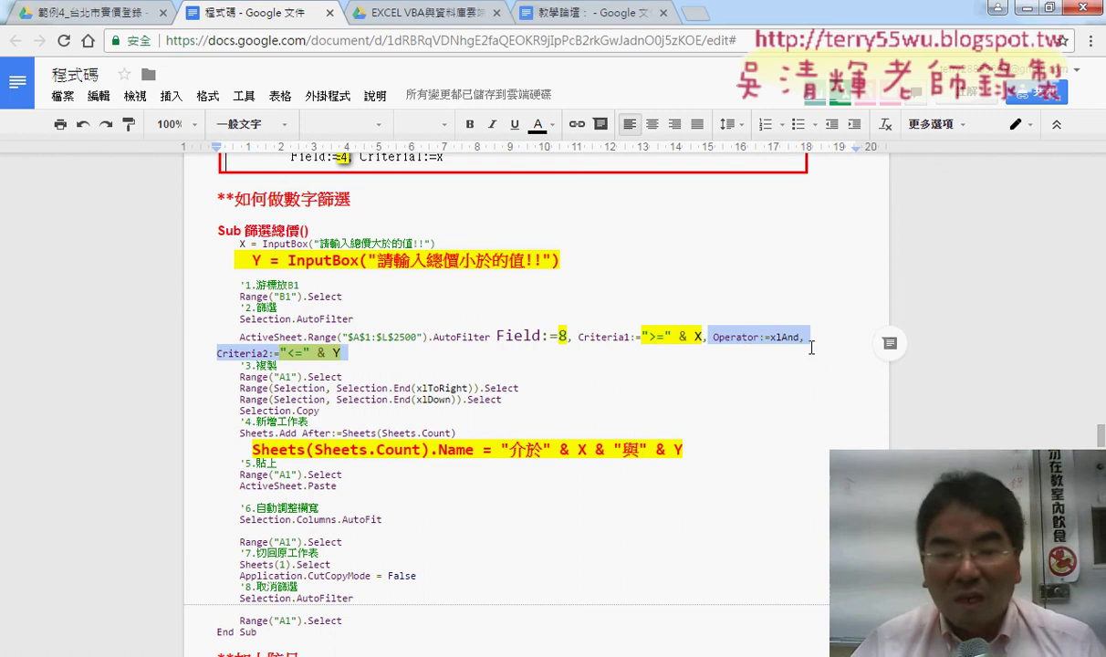
Step: Scroll down to the 如何做日期篩選 section, select 日期篩選, then return to Excel
{"action": "scroll", "coordinate": [753, 416], "scroll_direction": "down", "scroll_amount": 2}
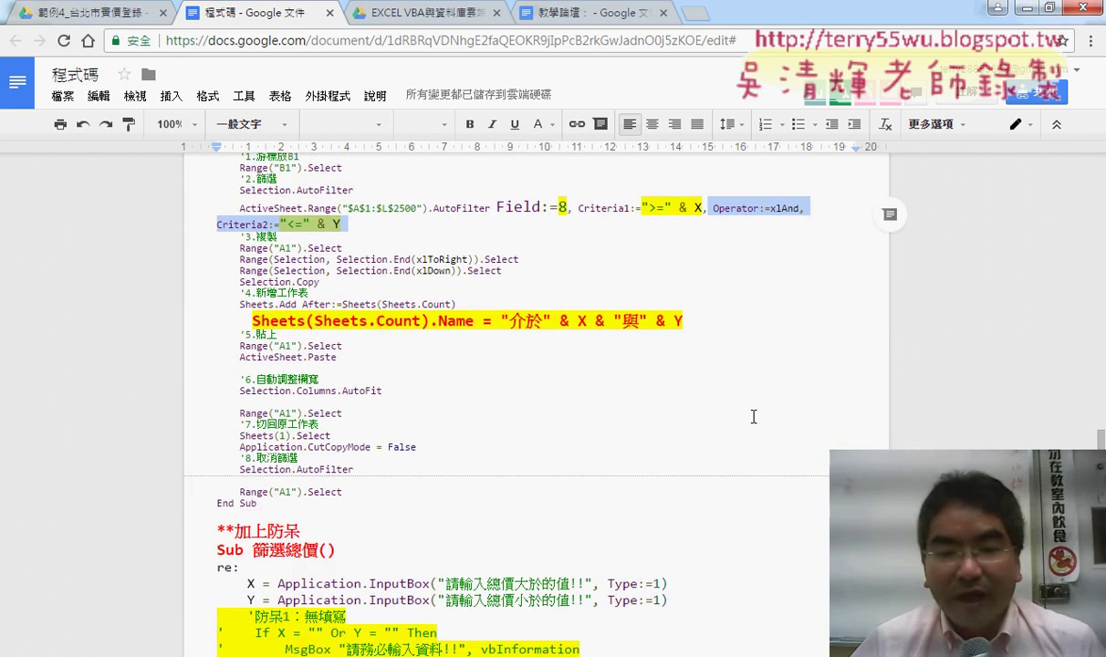
{"action": "scroll", "coordinate": [754, 416], "scroll_direction": "down", "scroll_amount": 2}
{"action": "scroll", "coordinate": [754, 416], "scroll_direction": "down", "scroll_amount": 1}
{"action": "scroll", "coordinate": [753, 416], "scroll_direction": "down", "scroll_amount": 1}
{"action": "scroll", "coordinate": [754, 416], "scroll_direction": "down", "scroll_amount": 2}
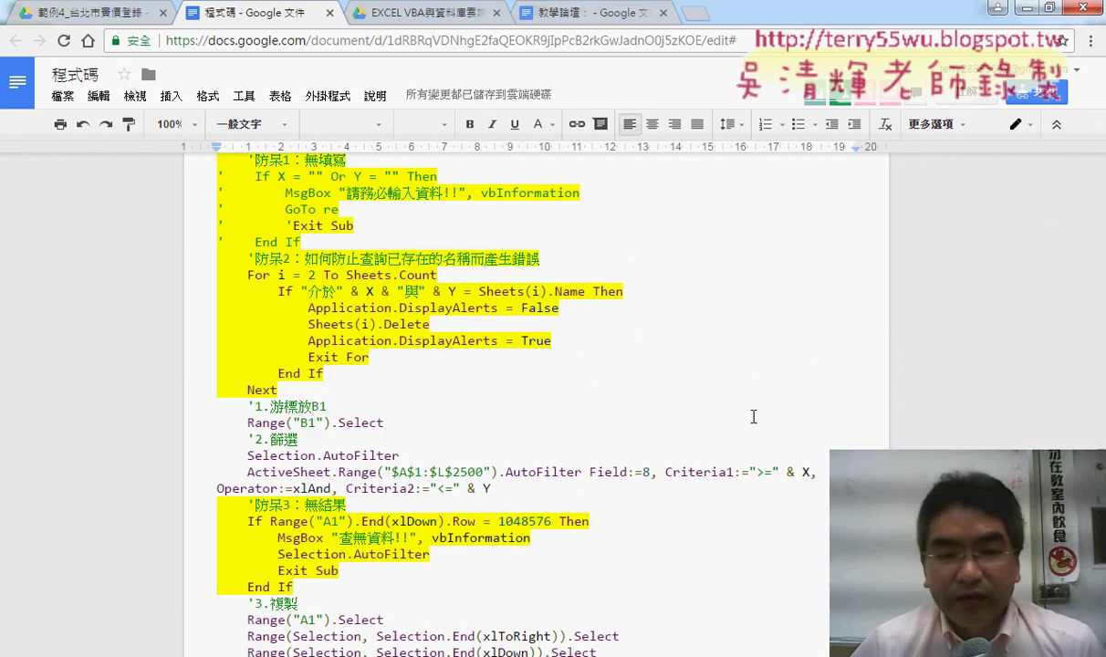
{"action": "scroll", "coordinate": [730, 401], "scroll_direction": "down", "scroll_amount": 3}
{"action": "scroll", "coordinate": [432, 379], "scroll_direction": "down", "scroll_amount": 4}
{"action": "scroll", "coordinate": [469, 399], "scroll_direction": "down", "scroll_amount": 1}
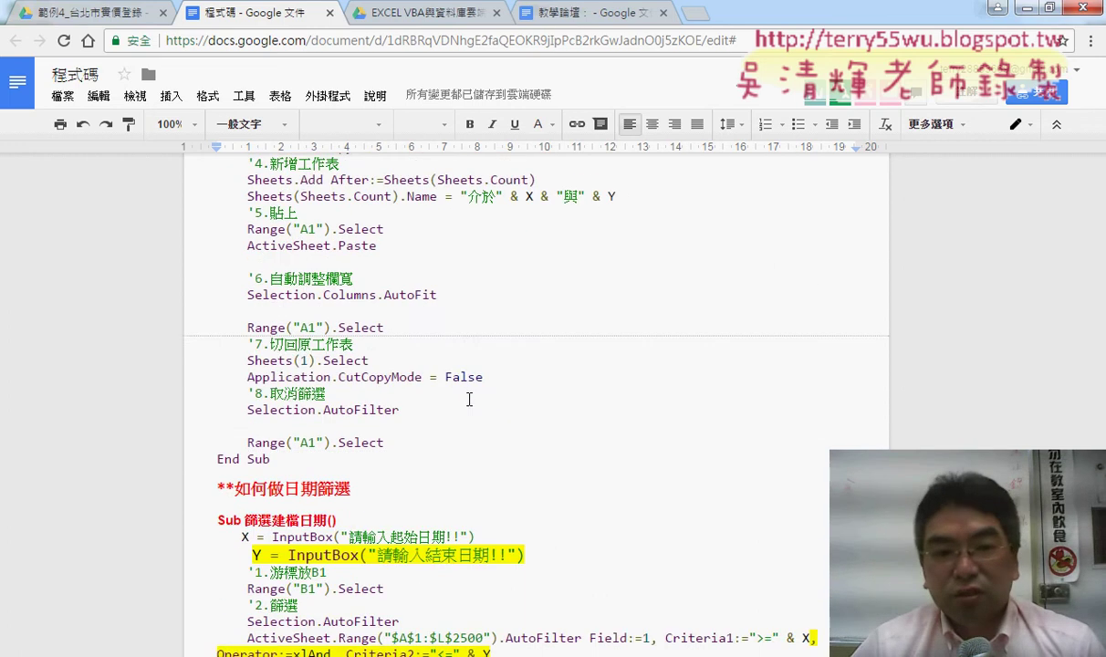
{"action": "scroll", "coordinate": [468, 399], "scroll_direction": "down", "scroll_amount": 3}
{"action": "left_click", "coordinate": [292, 213]}
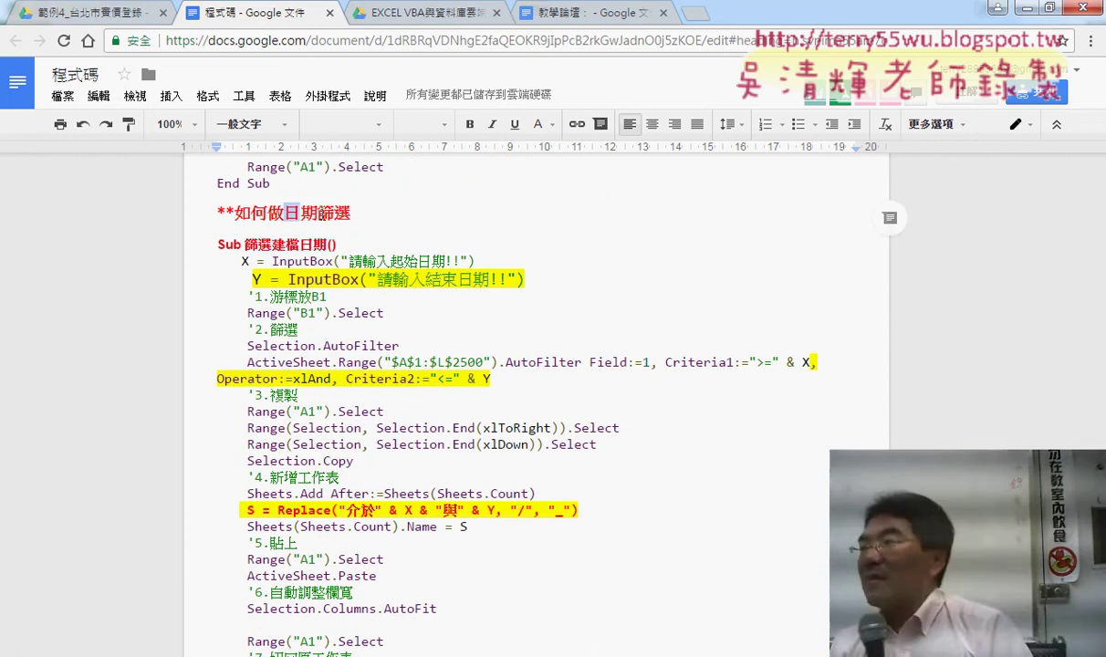
{"action": "left_click_drag", "start_coordinate": [299, 213], "coordinate": [352, 213]}
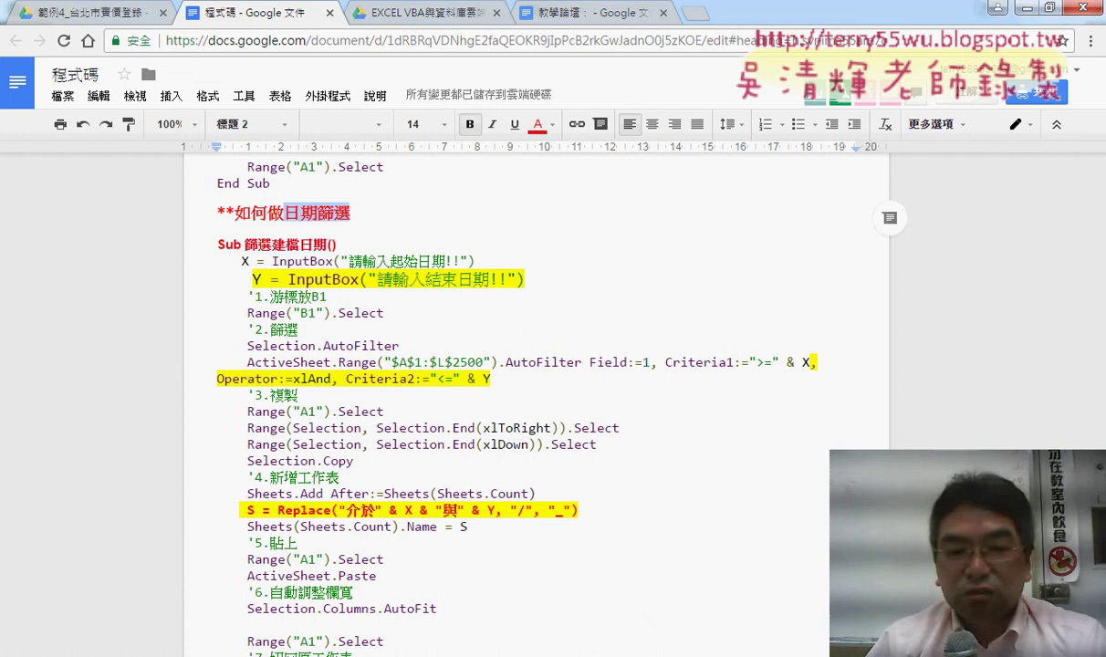
{"action": "left_click", "coordinate": [156, 595]}
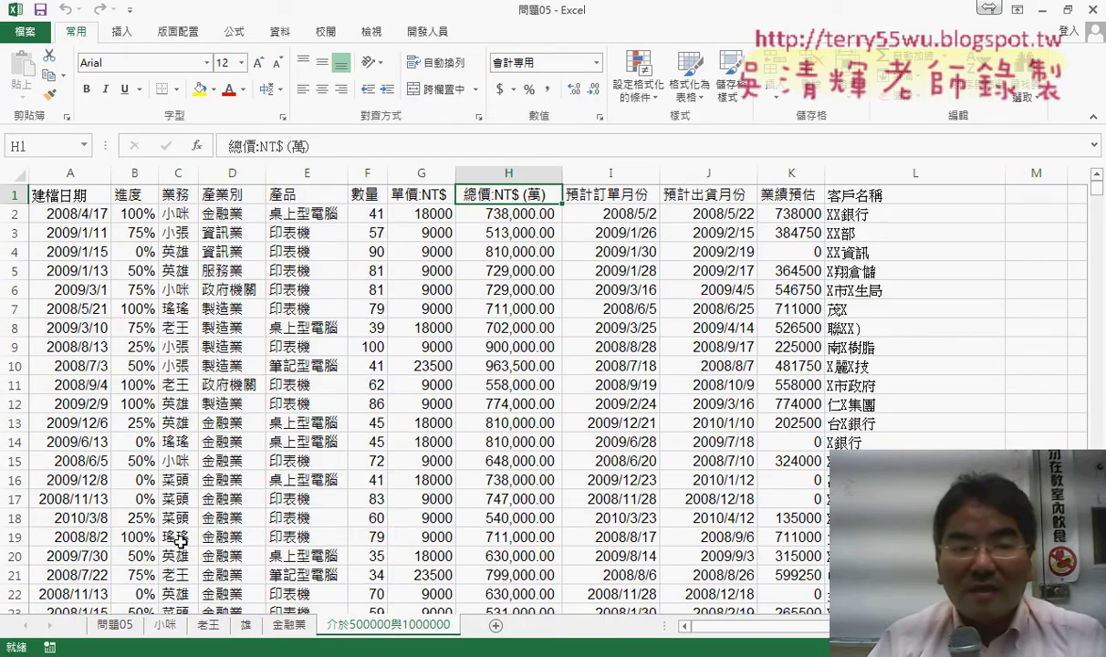
Step: Select column A's 建檔日期 dates, then minimize Excel to return to the code notes
{"action": "left_click", "coordinate": [85, 173]}
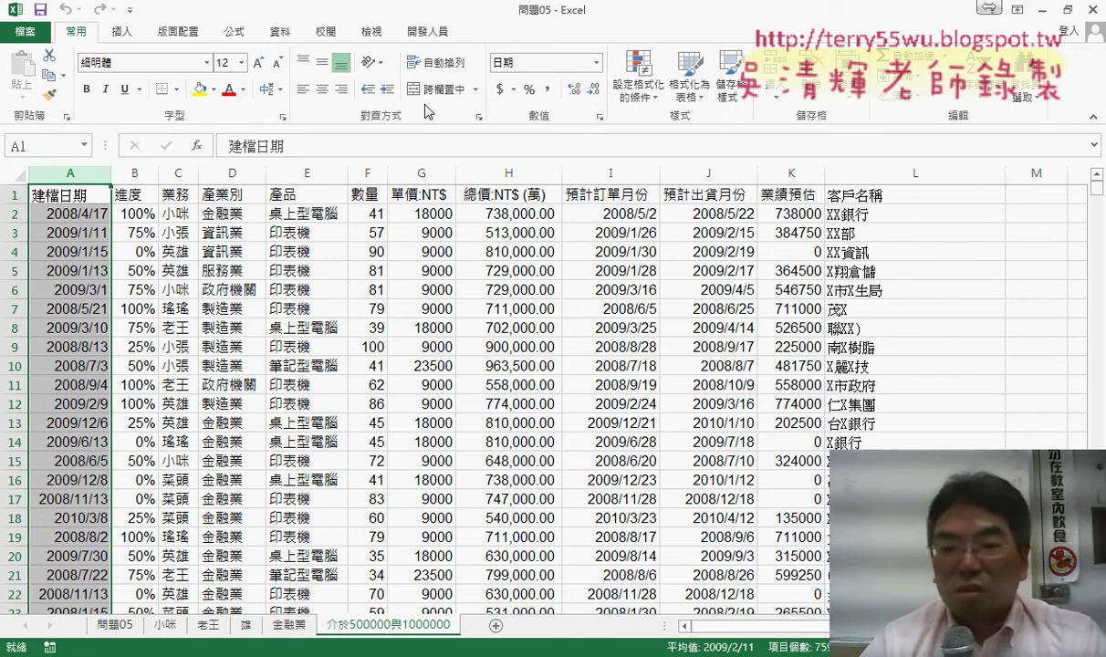
{"action": "left_click", "coordinate": [1040, 18]}
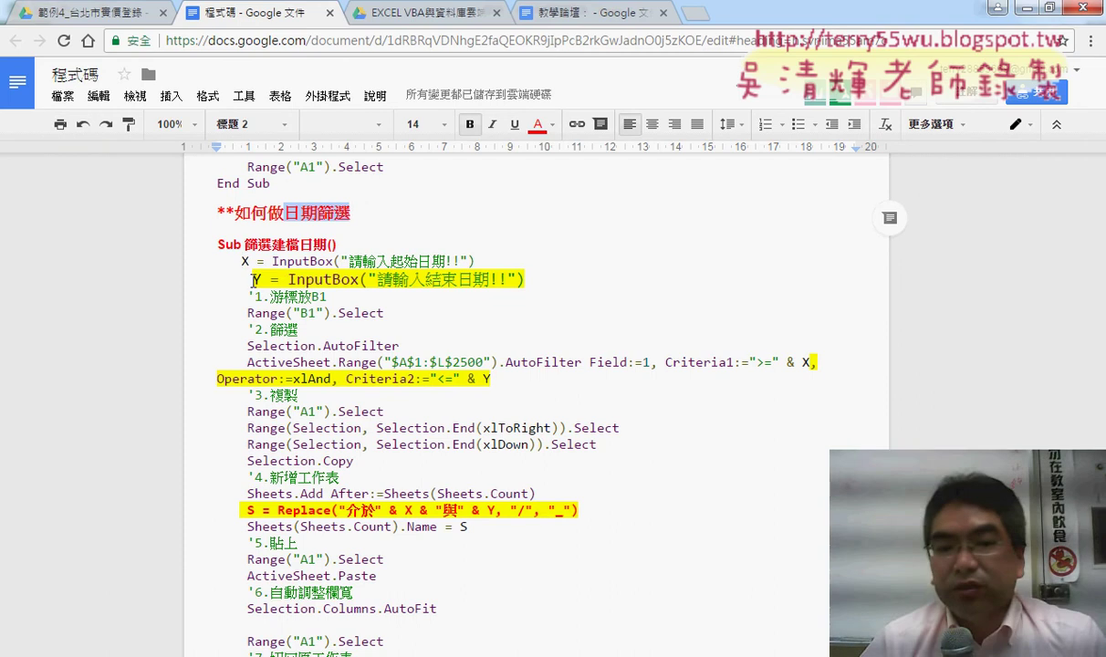
Step: Go over the start and end date prompts and the AutoFilter statement with >= and xlAnd criteria
{"action": "left_click_drag", "start_coordinate": [344, 261], "coordinate": [461, 261]}
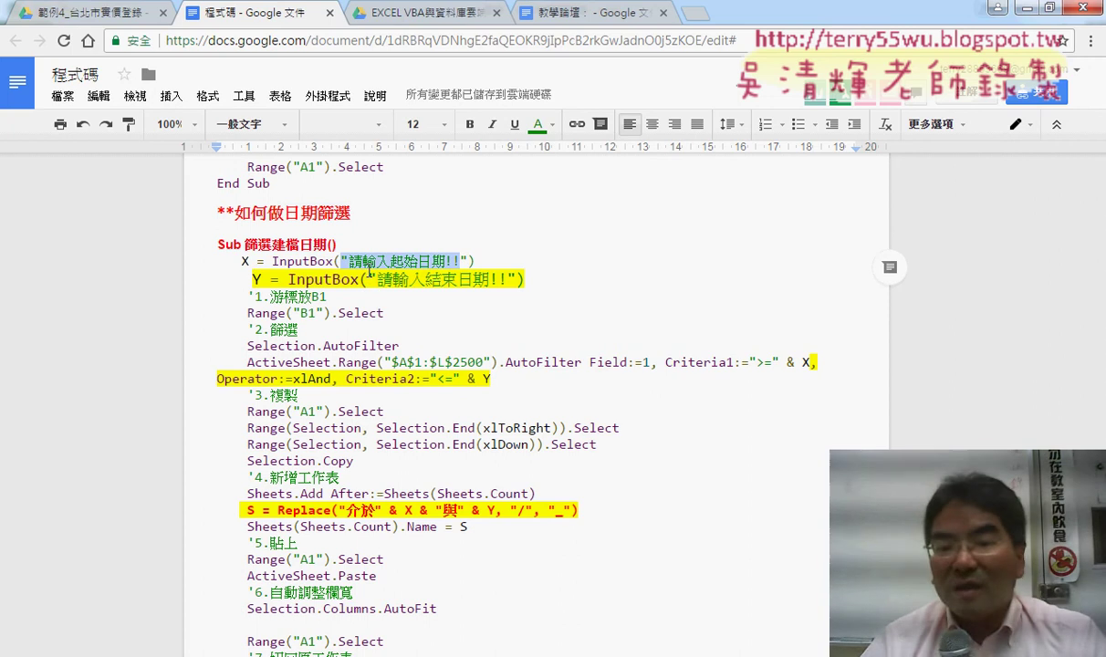
{"action": "left_click", "coordinate": [376, 261]}
{"action": "left_click", "coordinate": [376, 281]}
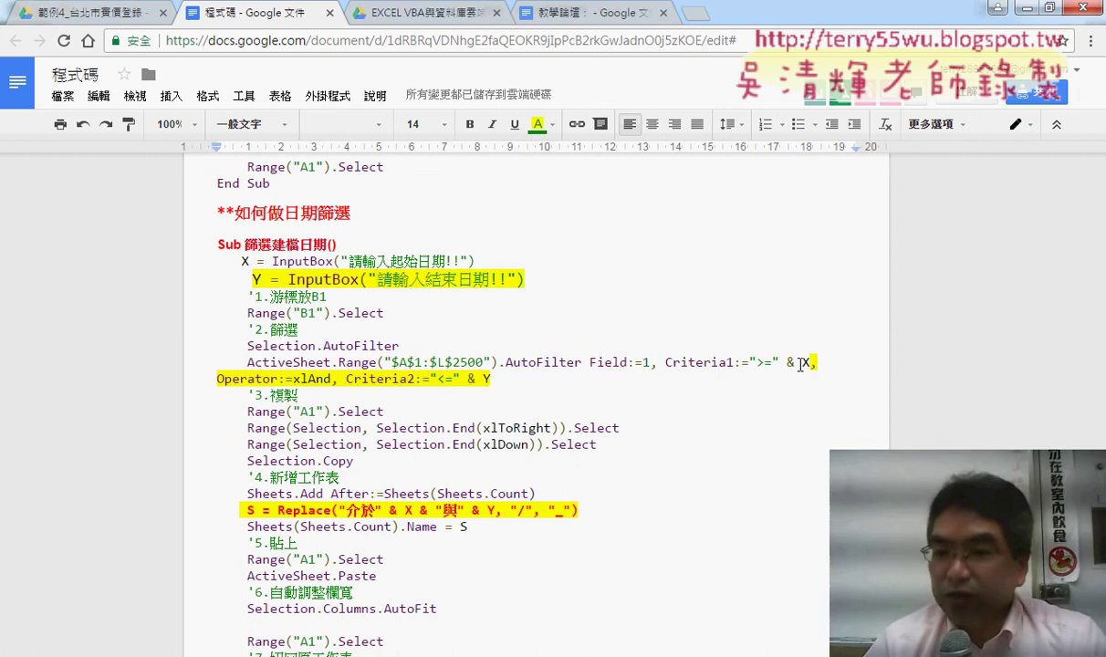
{"action": "left_click_drag", "start_coordinate": [749, 362], "coordinate": [816, 362]}
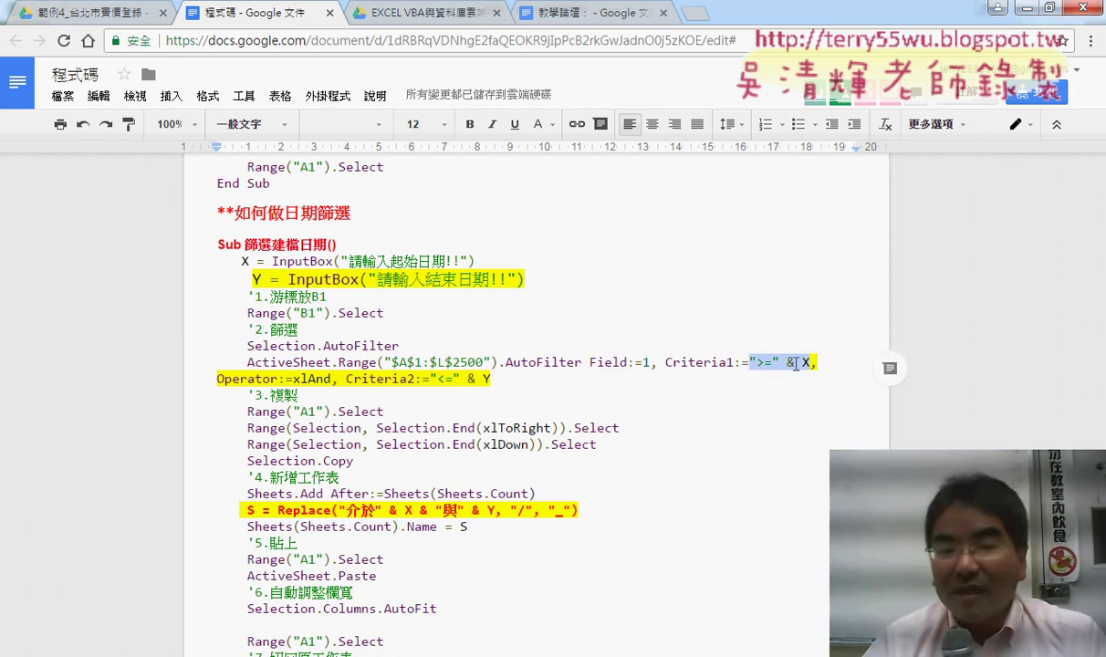
{"action": "left_click_drag", "start_coordinate": [331, 378], "coordinate": [239, 379]}
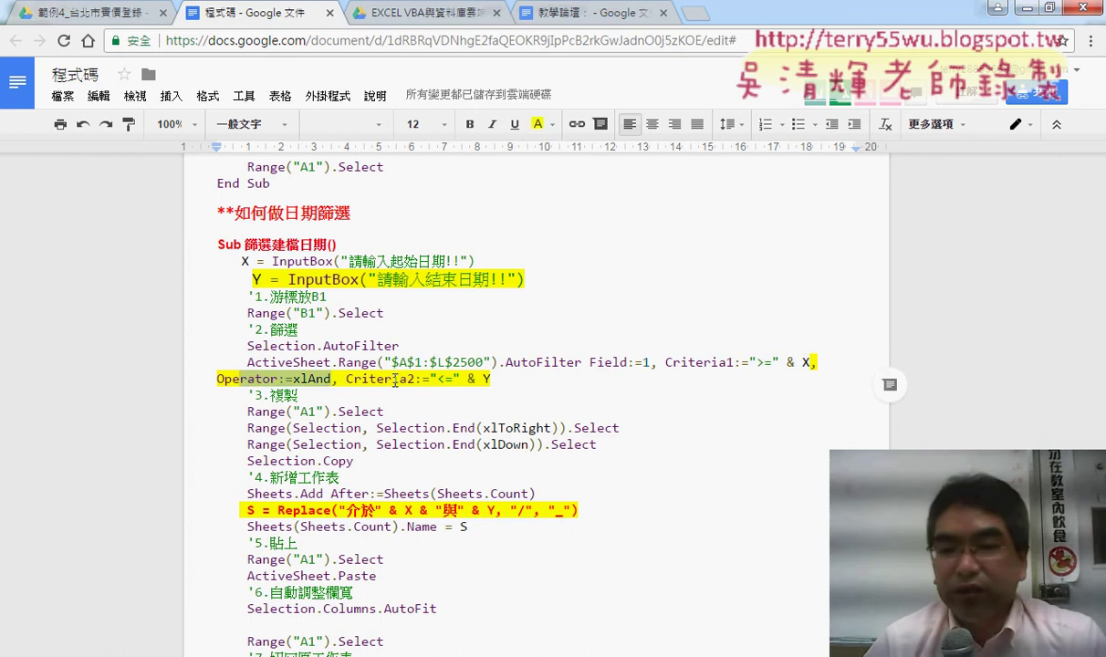
{"action": "left_click_drag", "start_coordinate": [491, 379], "coordinate": [228, 363]}
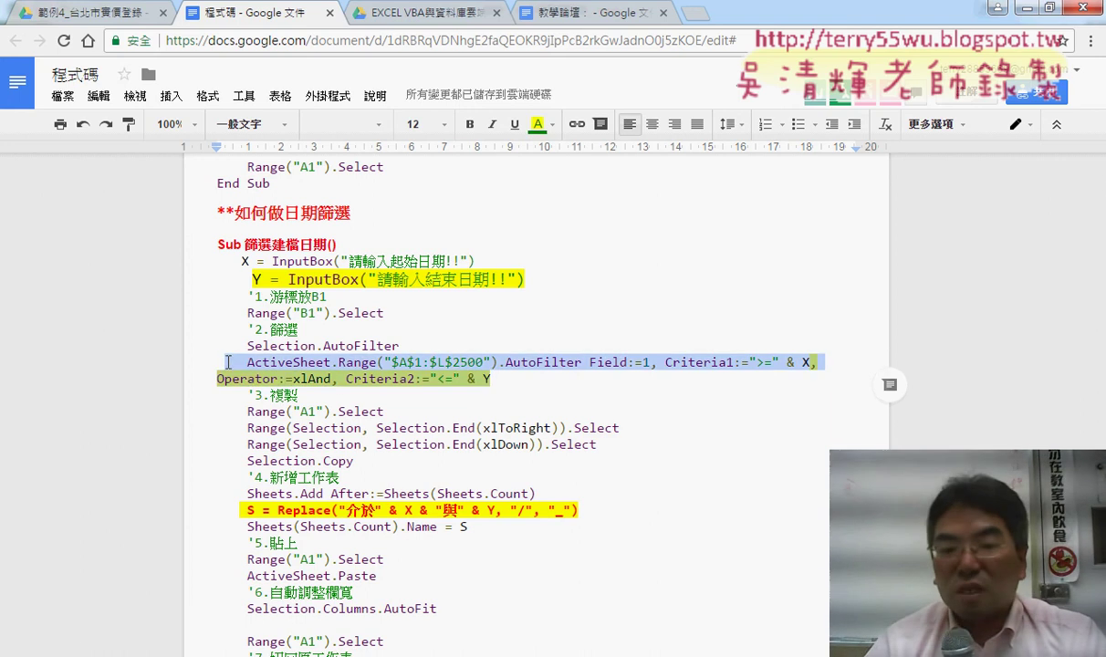
Step: Highlight the S = Replace line that builds the 介於X與Y sheet name, then return to Excel
{"action": "scroll", "coordinate": [602, 365], "scroll_direction": "down", "scroll_amount": 2}
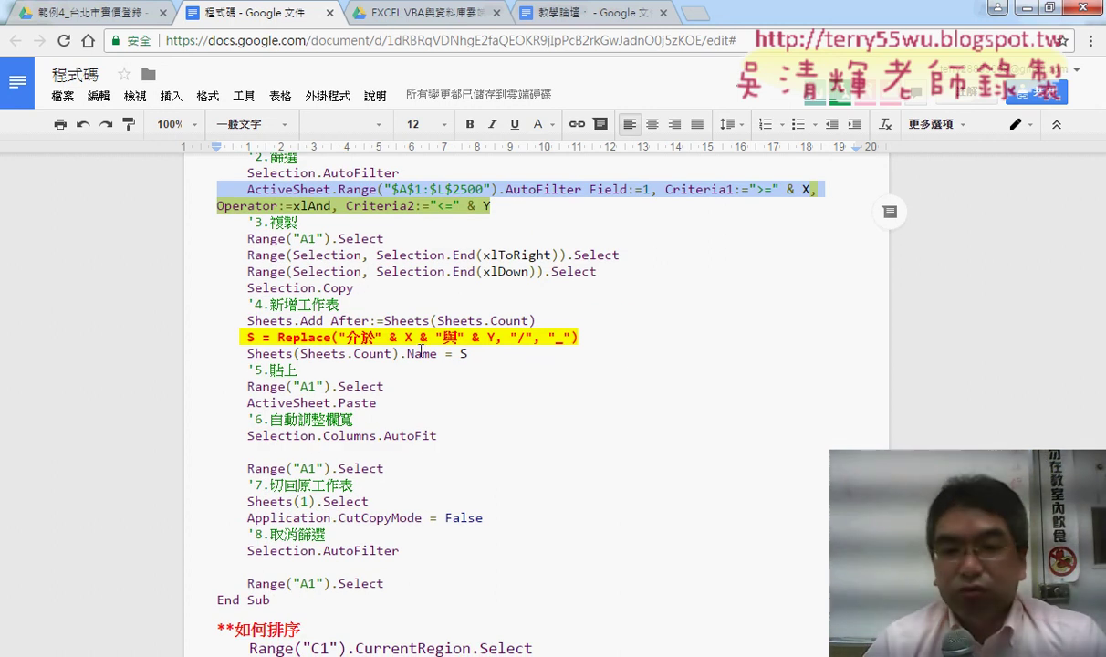
{"action": "left_click_drag", "start_coordinate": [345, 338], "coordinate": [373, 339]}
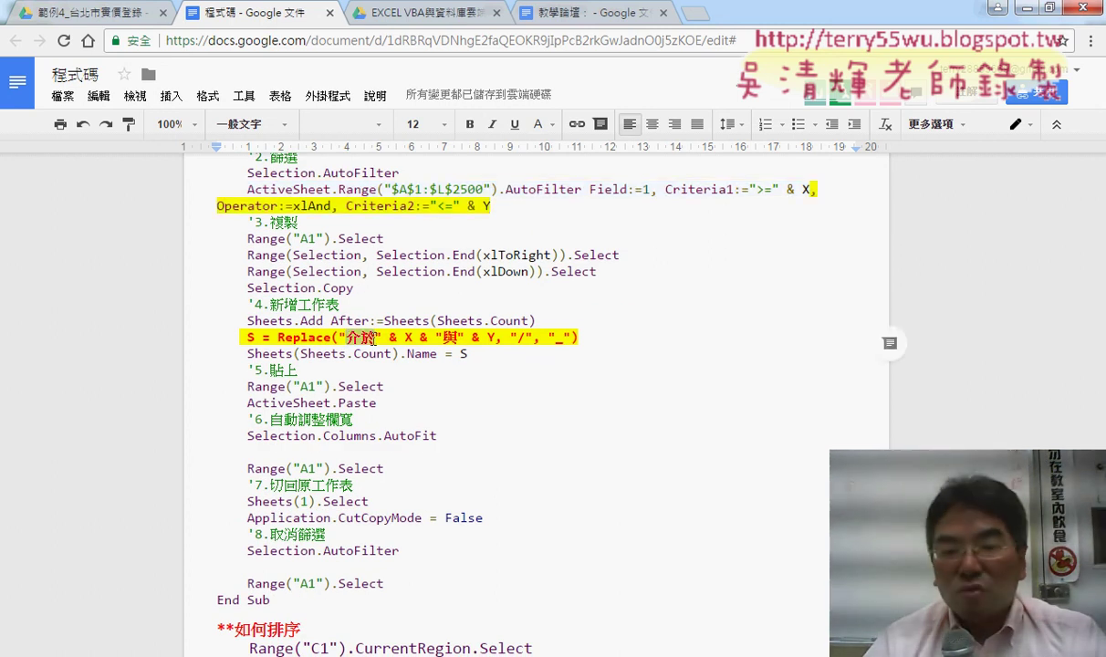
{"action": "left_click", "coordinate": [385, 337]}
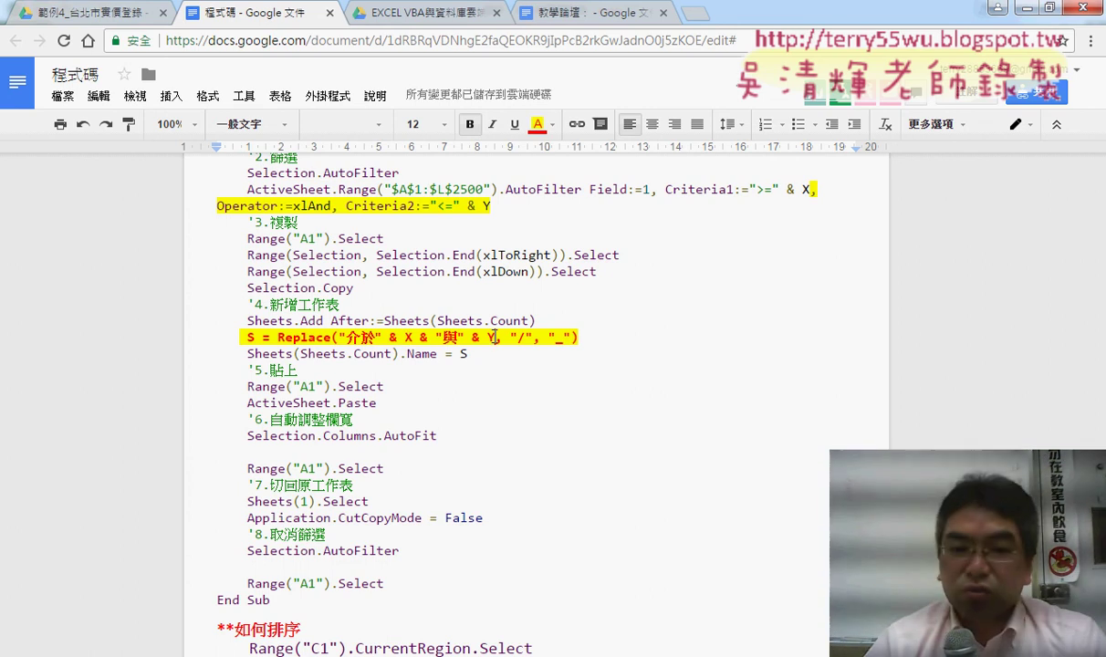
{"action": "left_click", "coordinate": [245, 339]}
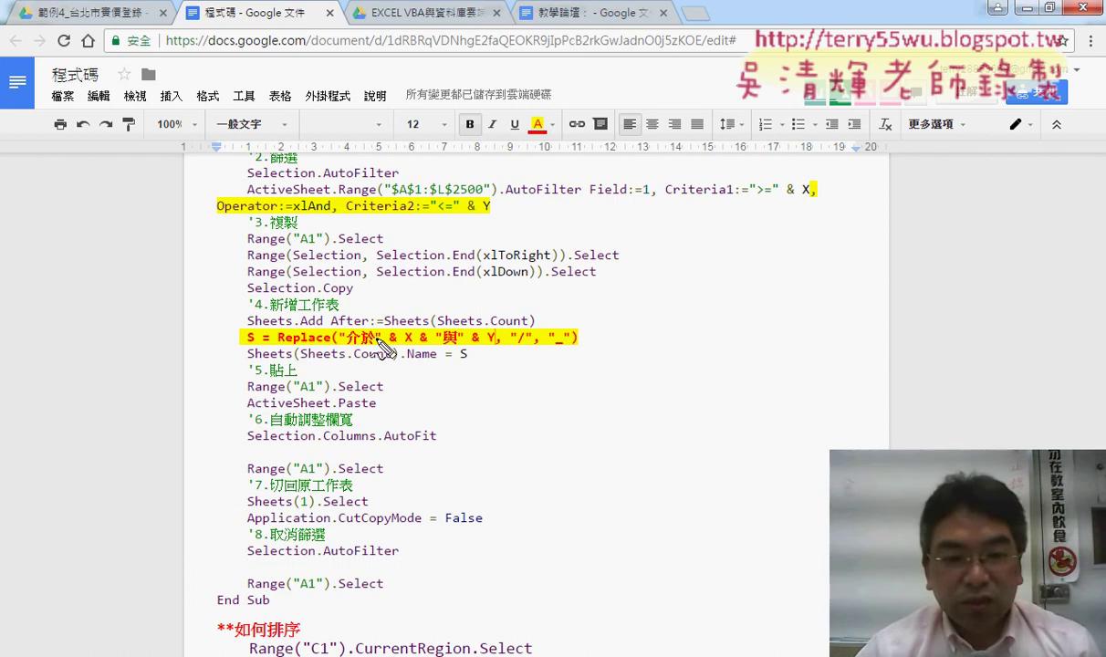
{"action": "left_click_drag", "start_coordinate": [244, 347], "coordinate": [575, 340]}
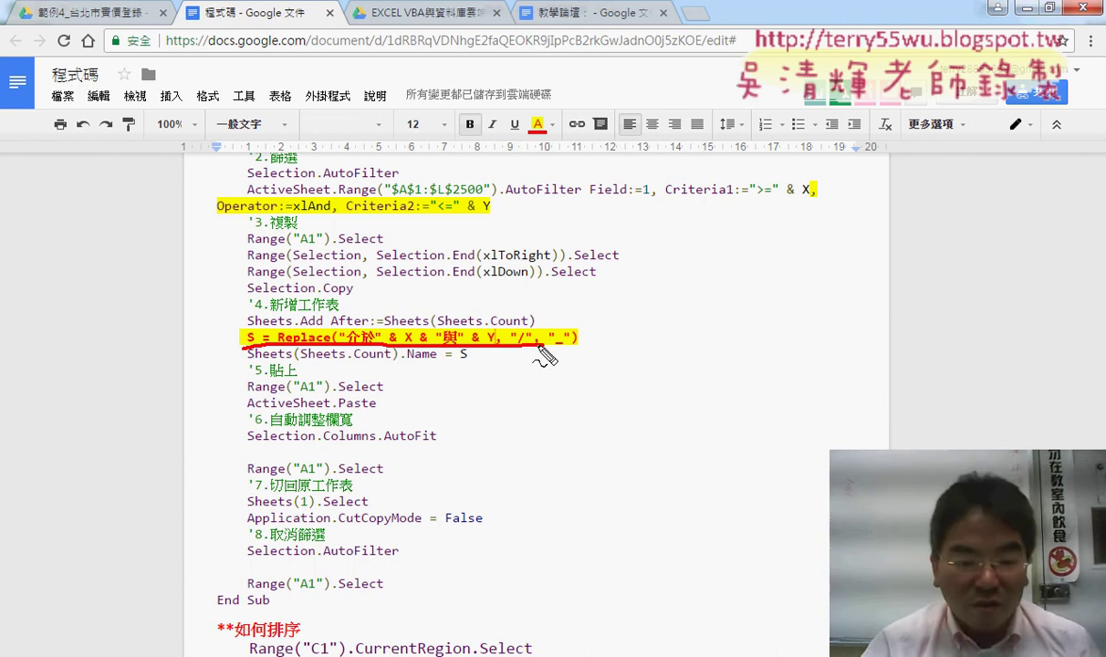
{"action": "key", "text": "Escape"}
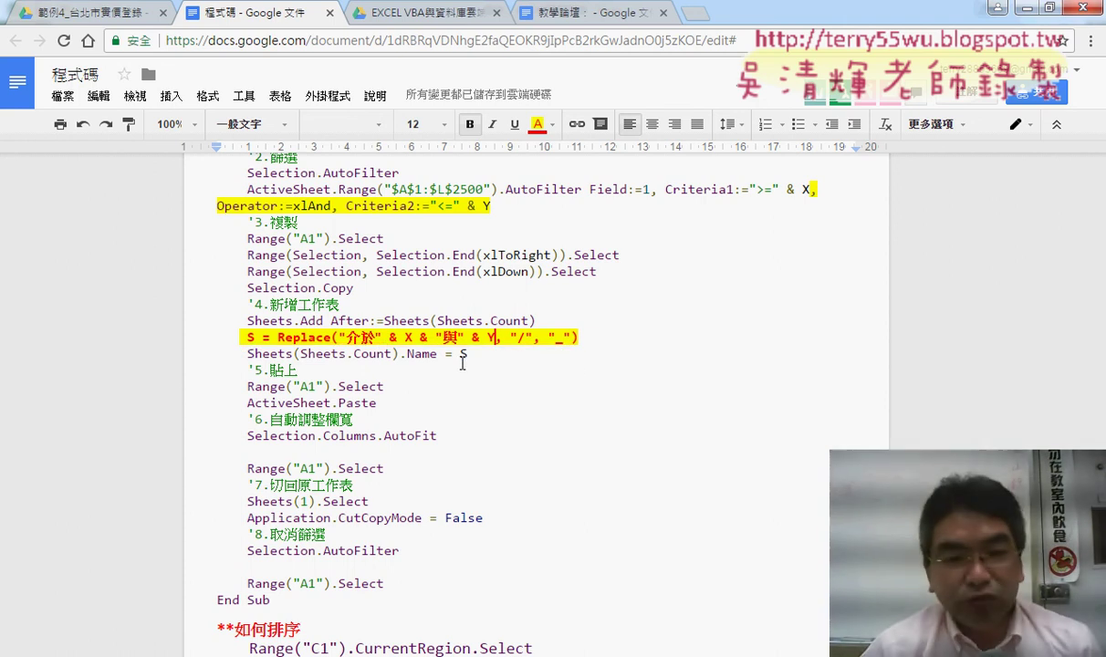
{"action": "left_click", "coordinate": [244, 337]}
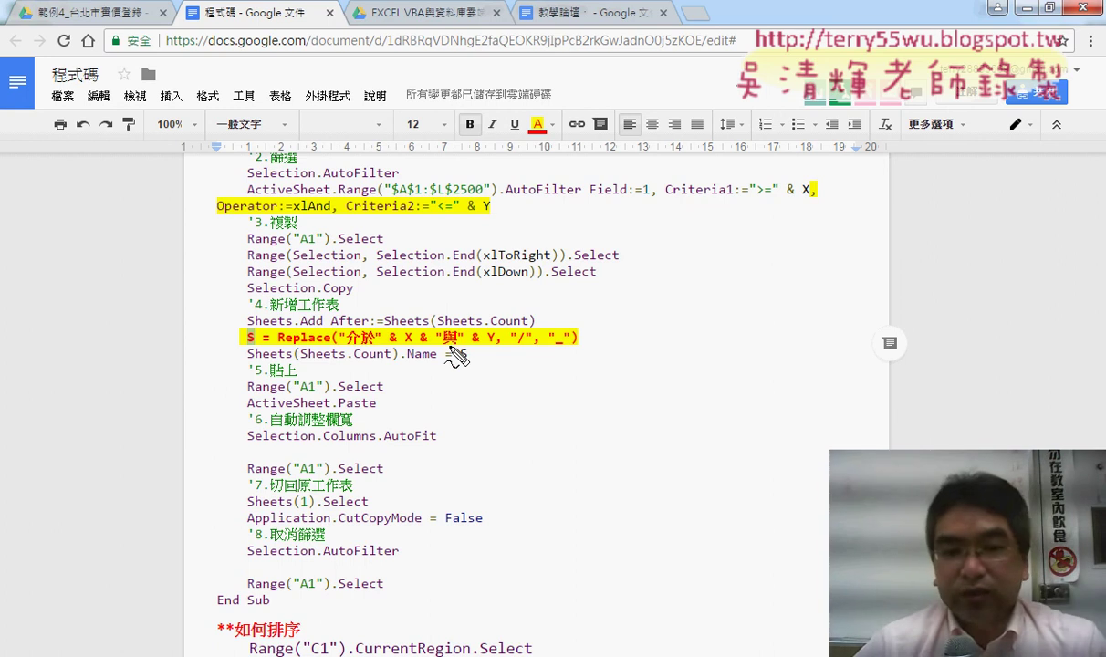
{"action": "left_click_drag", "start_coordinate": [407, 345], "coordinate": [417, 346]}
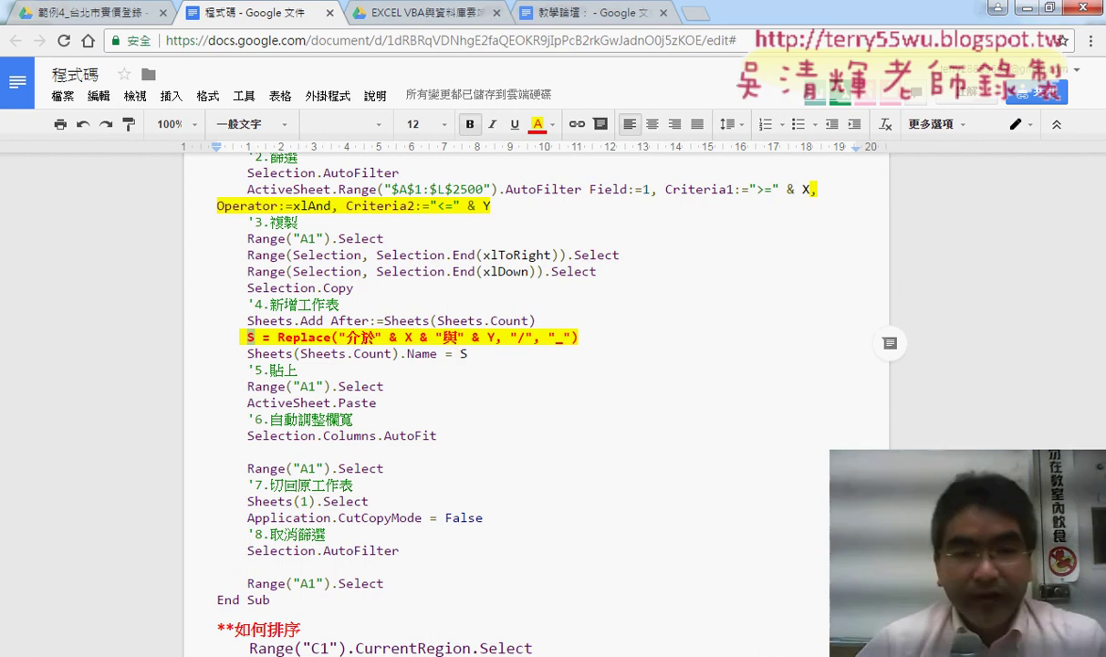
{"action": "left_click", "coordinate": [148, 553]}
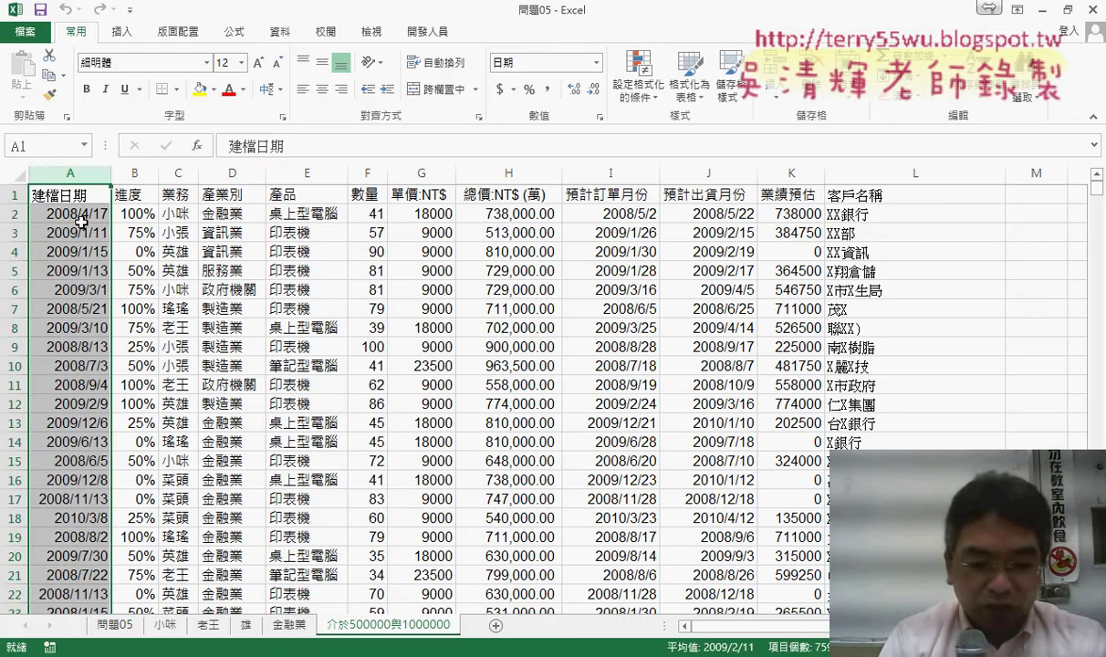
Step: Select cell A2 and point out its date value 2008/4/17
{"action": "left_click", "coordinate": [81, 219]}
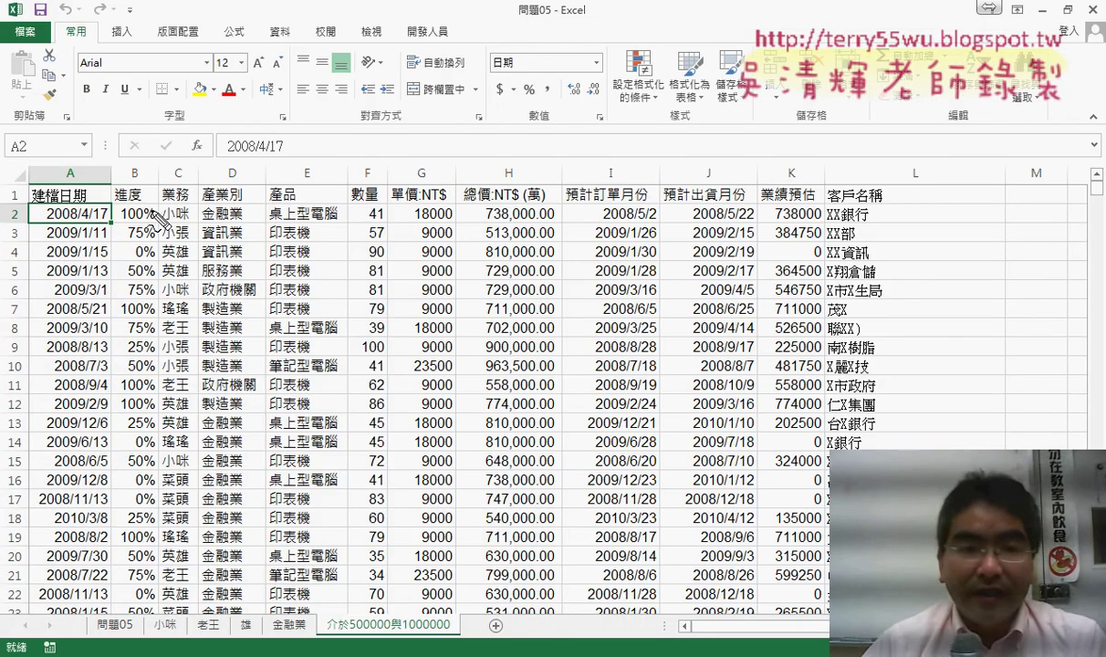
{"action": "left_click_drag", "start_coordinate": [244, 156], "coordinate": [264, 156]}
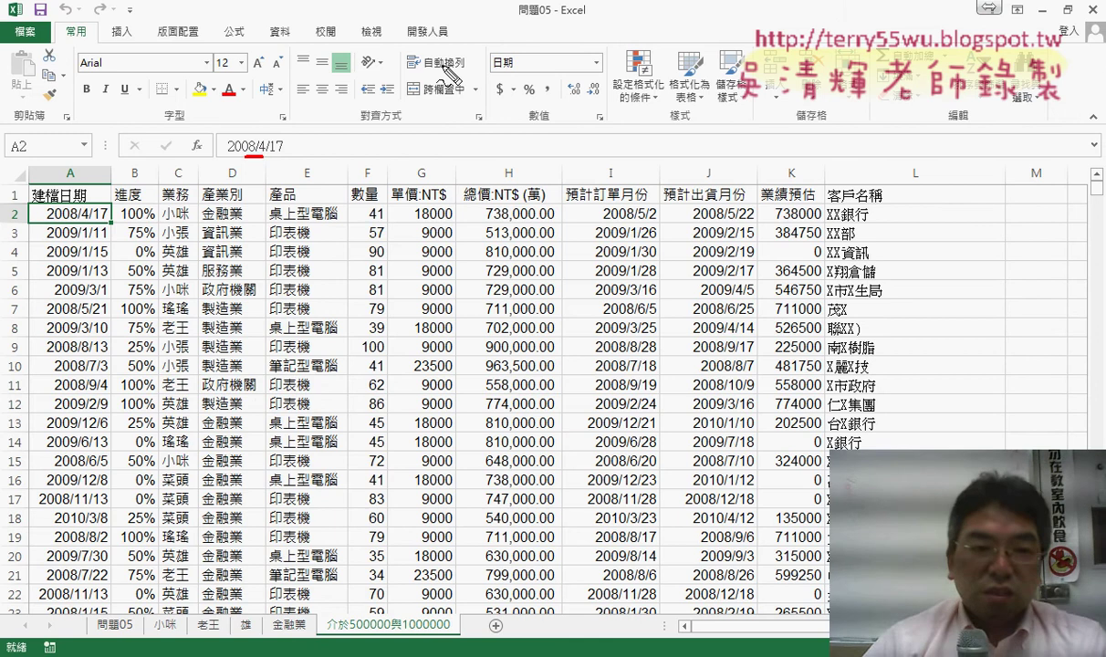
{"action": "left_click_drag", "start_coordinate": [454, 55], "coordinate": [389, 139]}
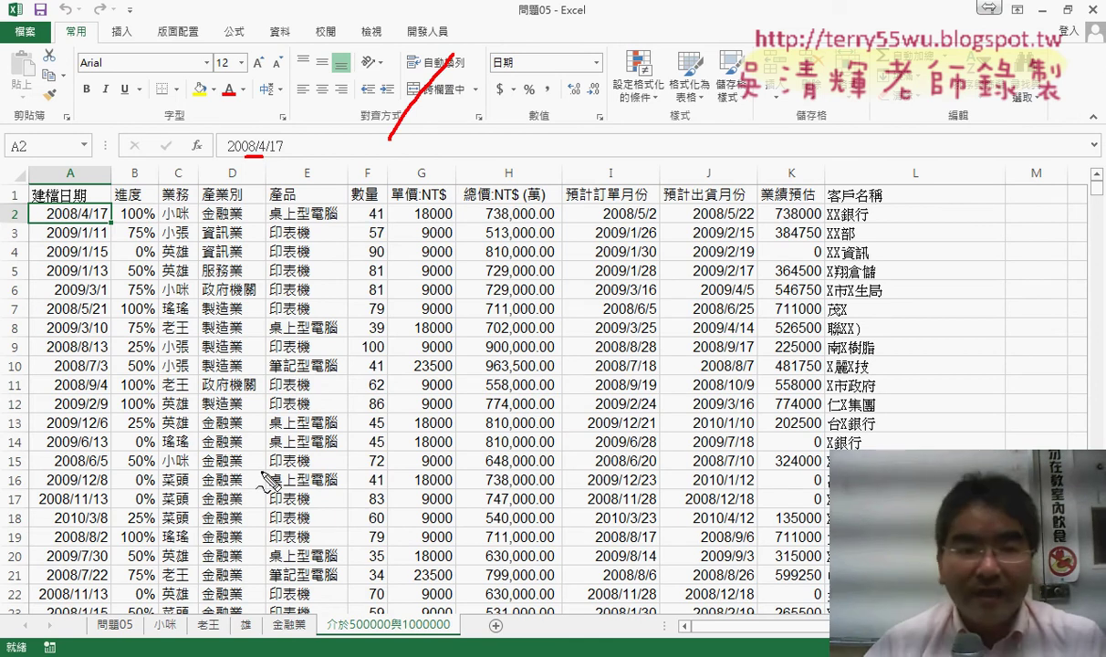
{"action": "key", "text": "Escape"}
Step: Copy 2008/4/17 from the formula bar and paste it as the sheet tab's new name
{"action": "left_click_drag", "start_coordinate": [292, 146], "coordinate": [223, 146]}
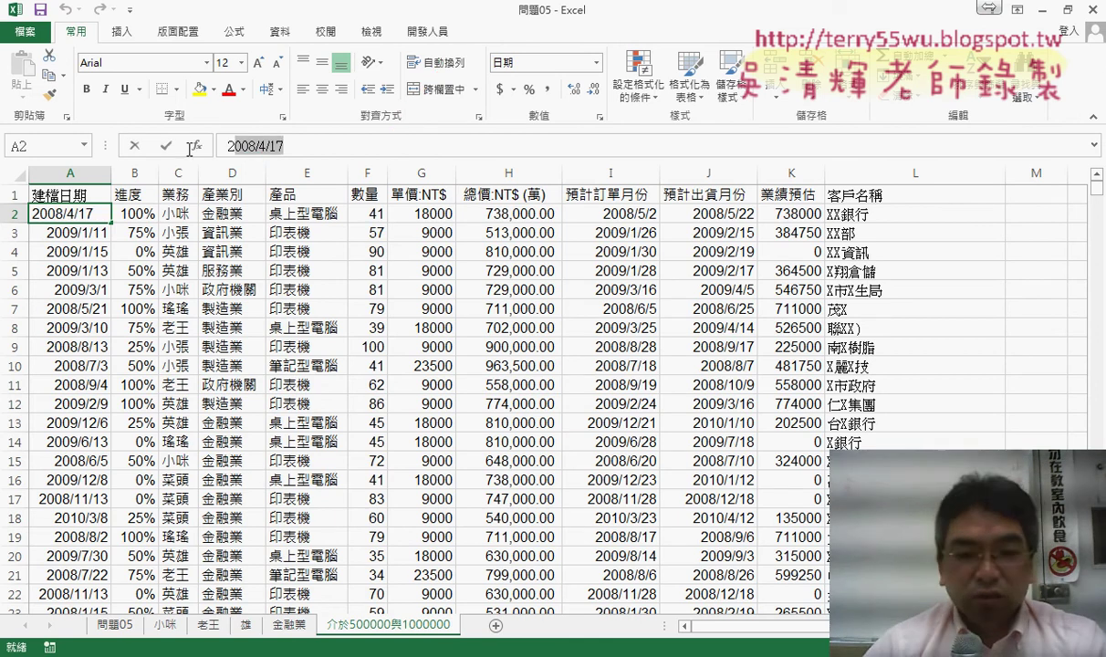
{"action": "right_click", "coordinate": [247, 146]}
{"action": "left_click", "coordinate": [297, 179]}
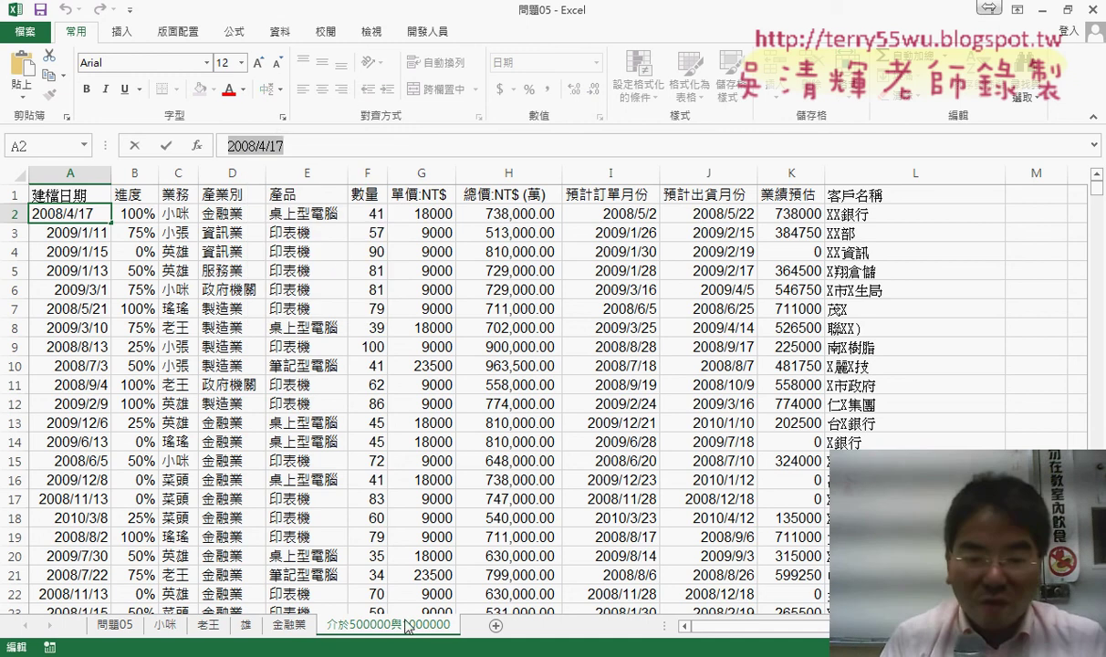
{"action": "key", "text": "Escape"}
{"action": "key", "text": "ctrl+v"}
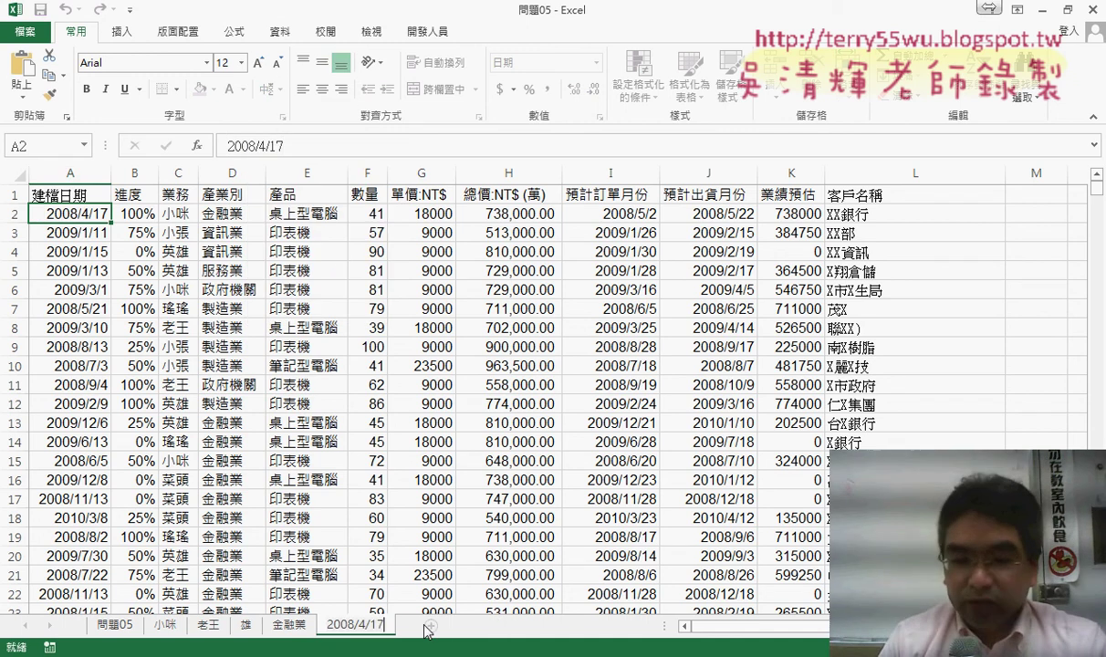
{"action": "key", "text": "Return"}
{"action": "key", "text": "Return"}
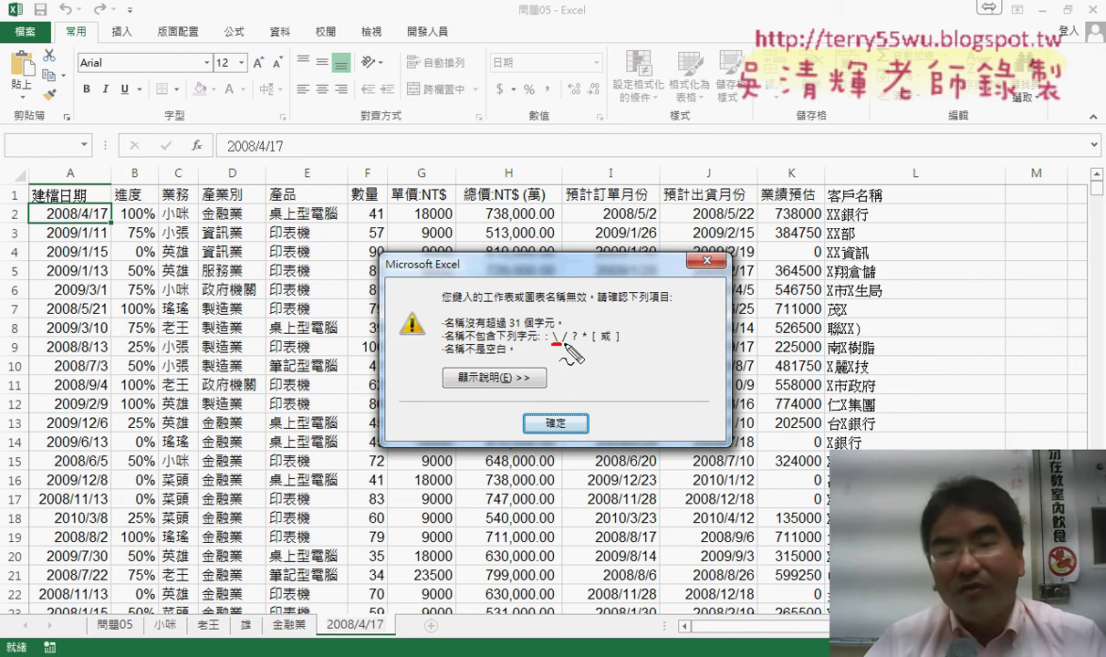
Step: Mark the forbidden slash characters in the warning and in 2008/4/17, then dismiss the warning
{"action": "mouse_move", "coordinate": [558, 345]}
{"action": "left_mouse_down"}
{"action": "mouse_move", "coordinate": [645, 344]}
{"action": "mouse_move", "coordinate": [593, 360]}
{"action": "left_mouse_up"}
{"action": "mouse_move", "coordinate": [643, 323]}
{"action": "left_mouse_down"}
{"action": "mouse_move", "coordinate": [693, 290]}
{"action": "mouse_move", "coordinate": [714, 325]}
{"action": "left_mouse_up"}
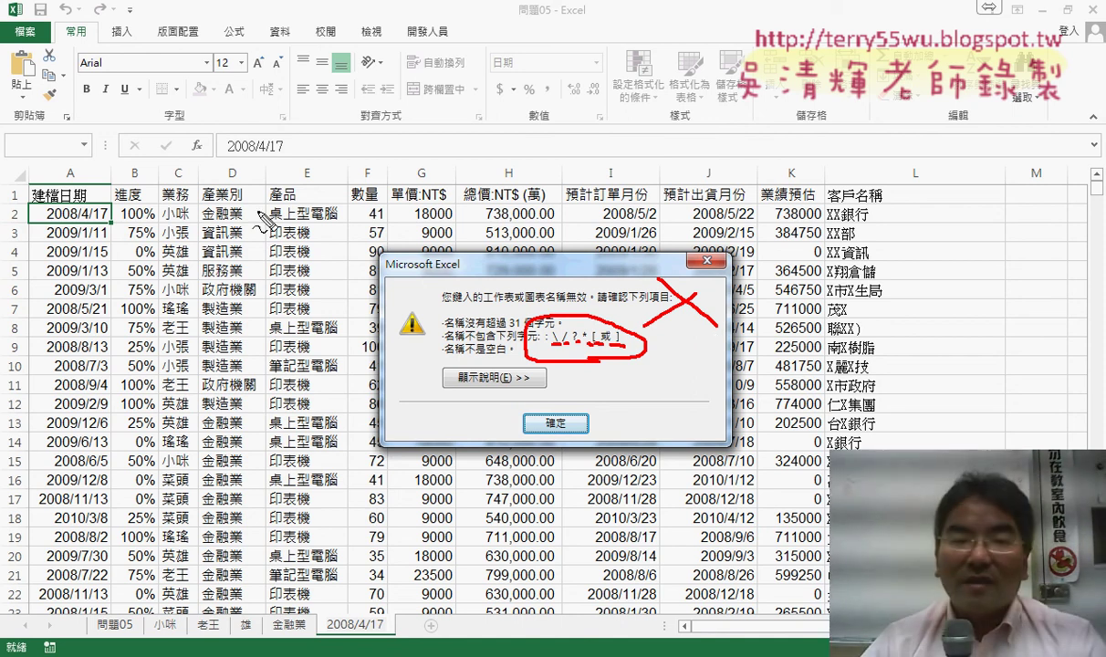
{"action": "mouse_move", "coordinate": [246, 156]}
{"action": "left_mouse_down"}
{"action": "mouse_move", "coordinate": [370, 146]}
{"action": "mouse_move", "coordinate": [348, 163]}
{"action": "mouse_move", "coordinate": [399, 182]}
{"action": "left_mouse_up"}
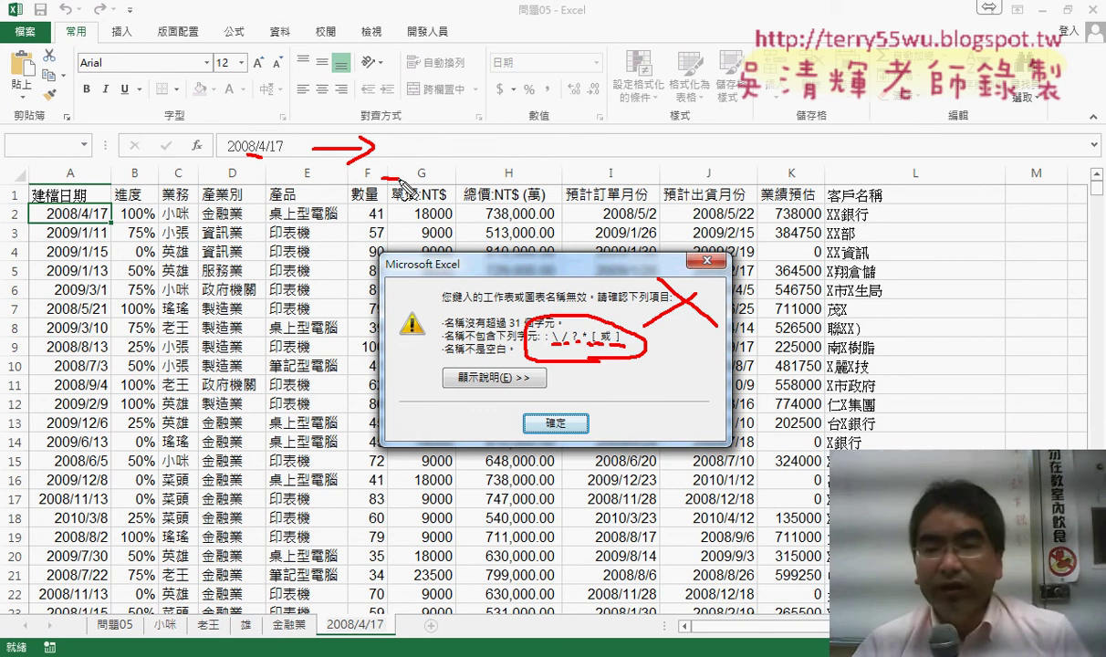
{"action": "key", "text": "Escape"}
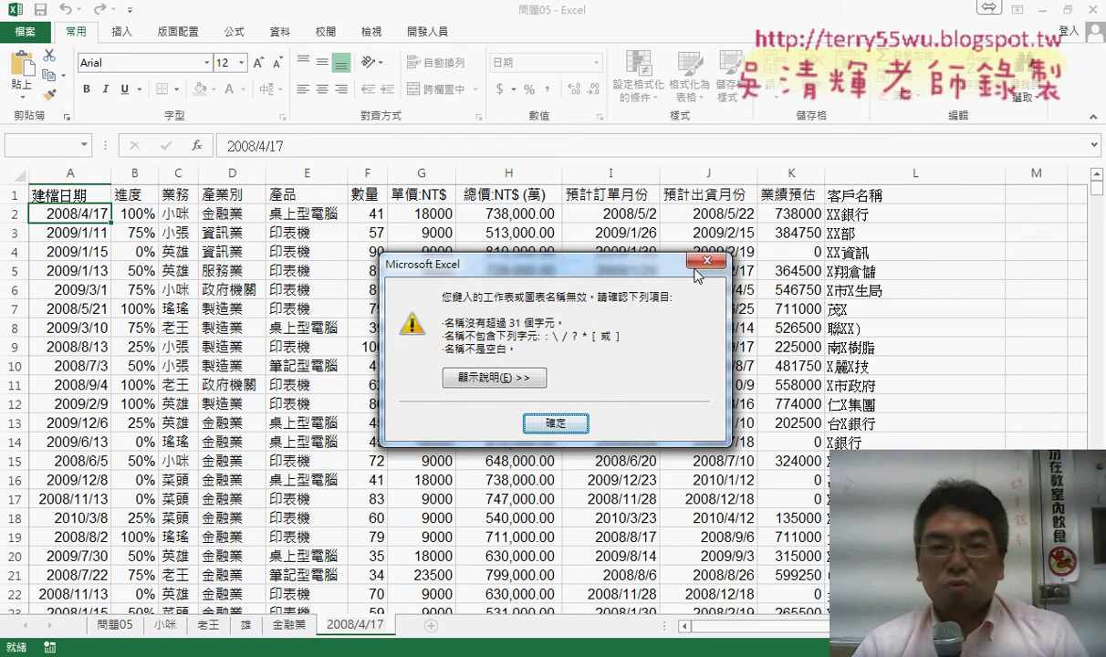
{"action": "left_click", "coordinate": [694, 261]}
Step: Finish renaming the sheet to 2008 4 17 and open the Visual Basic editor from Developer
{"action": "left_click", "coordinate": [426, 34]}
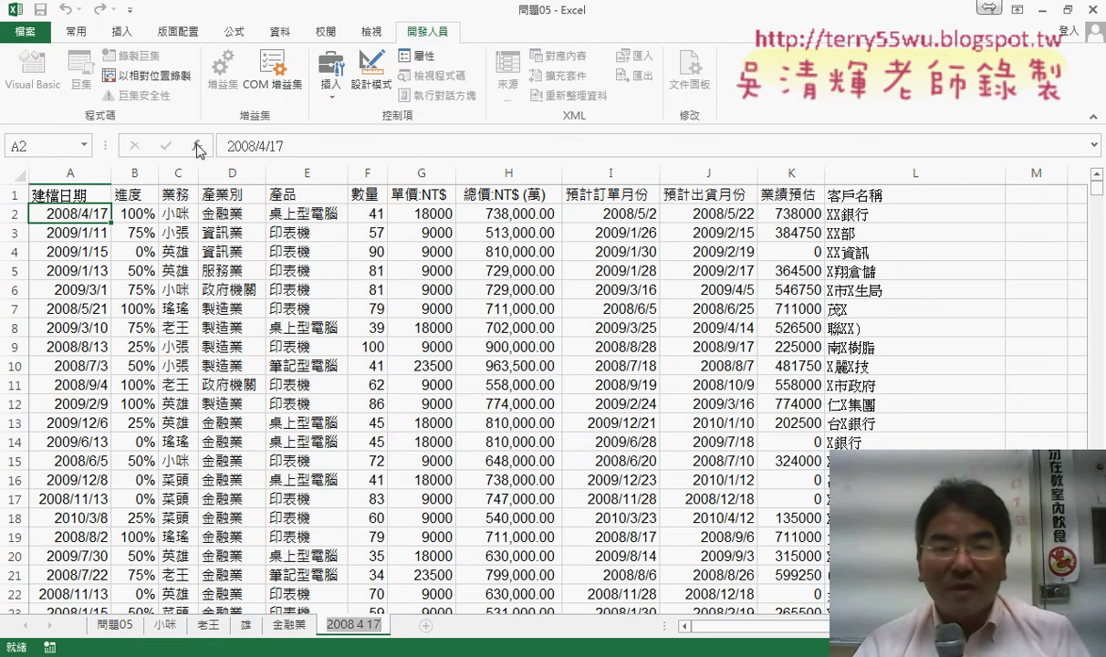
{"action": "left_click", "coordinate": [219, 193]}
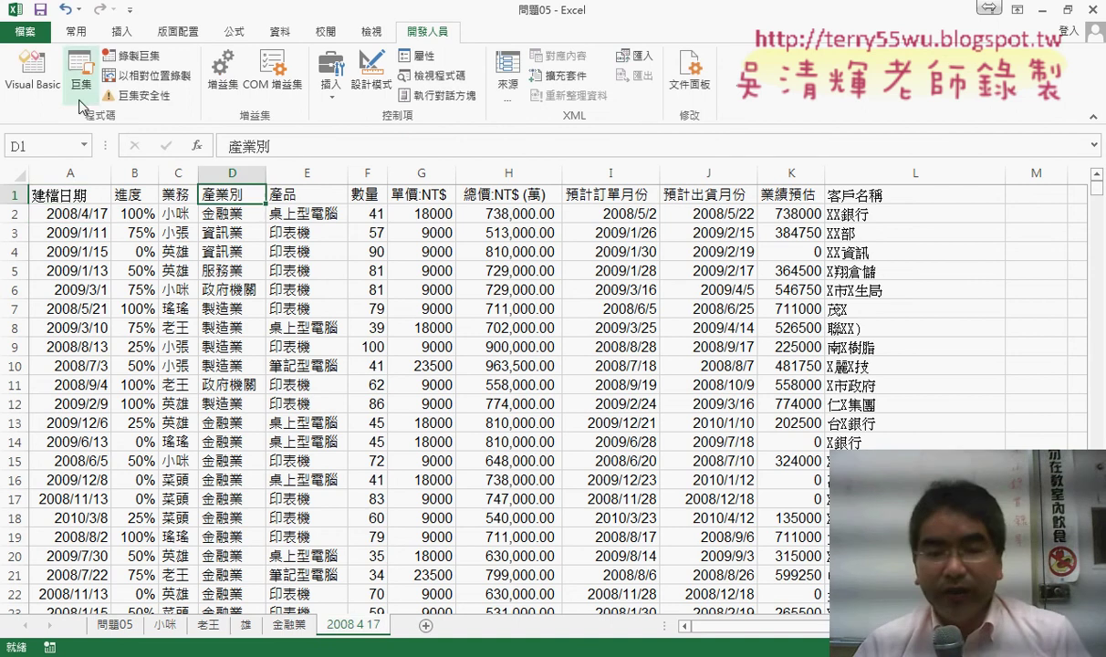
{"action": "left_click", "coordinate": [31, 73]}
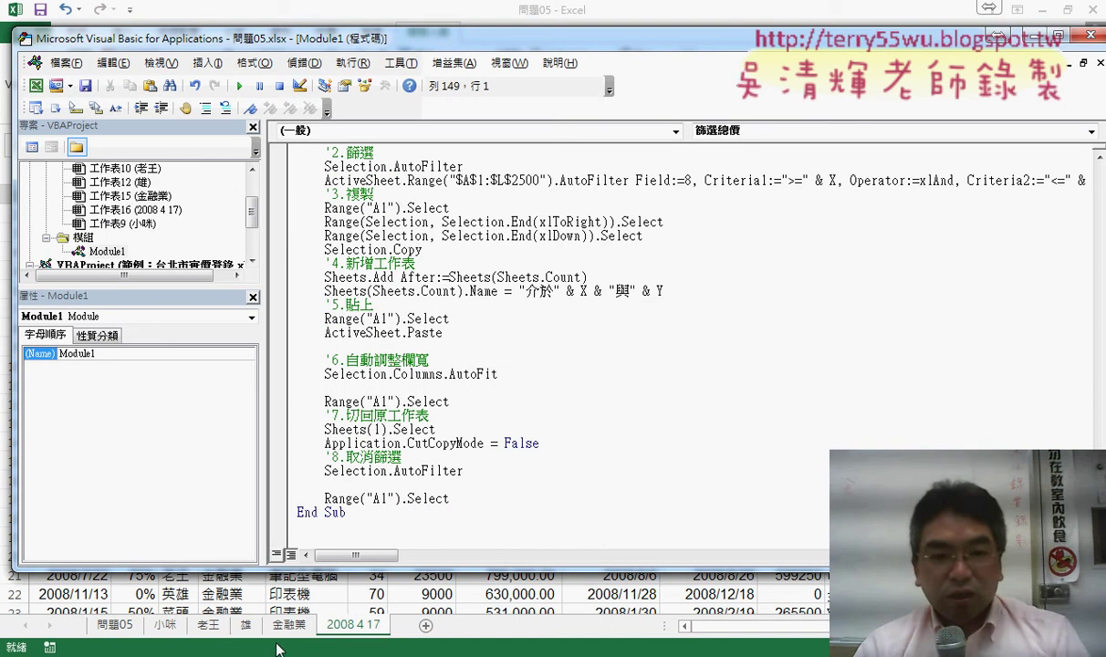
Step: Copy the 篩選建檔日期 Sub from the Google Docs notes into Module1, then minimize the editor
{"action": "key", "text": "alt+Tab"}
{"action": "scroll", "coordinate": [321, 416], "scroll_direction": "up", "scroll_amount": 2}
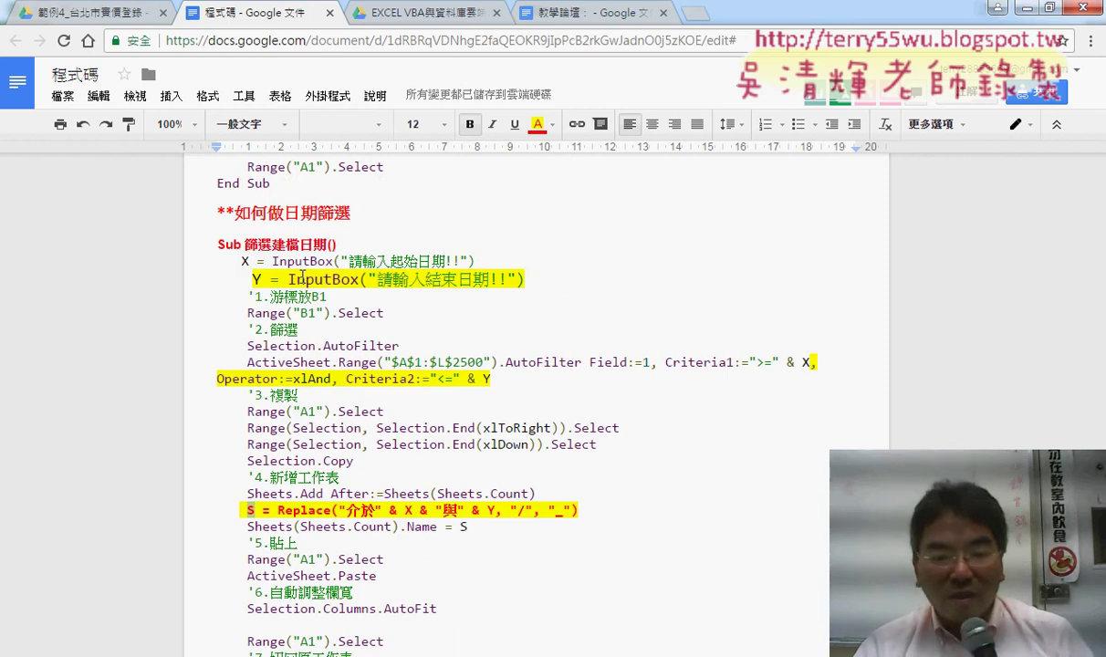
{"action": "left_click", "coordinate": [218, 244]}
{"action": "scroll", "coordinate": [324, 441], "scroll_direction": "down", "scroll_amount": 3}
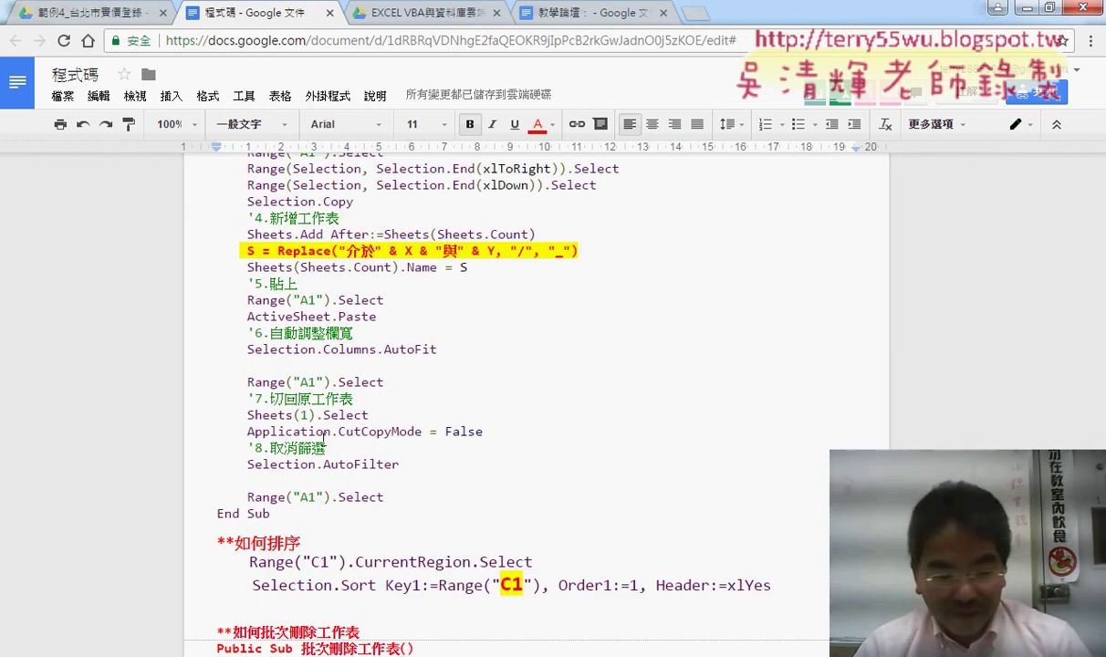
{"action": "left_click", "coordinate": [282, 517], "text": "shift"}
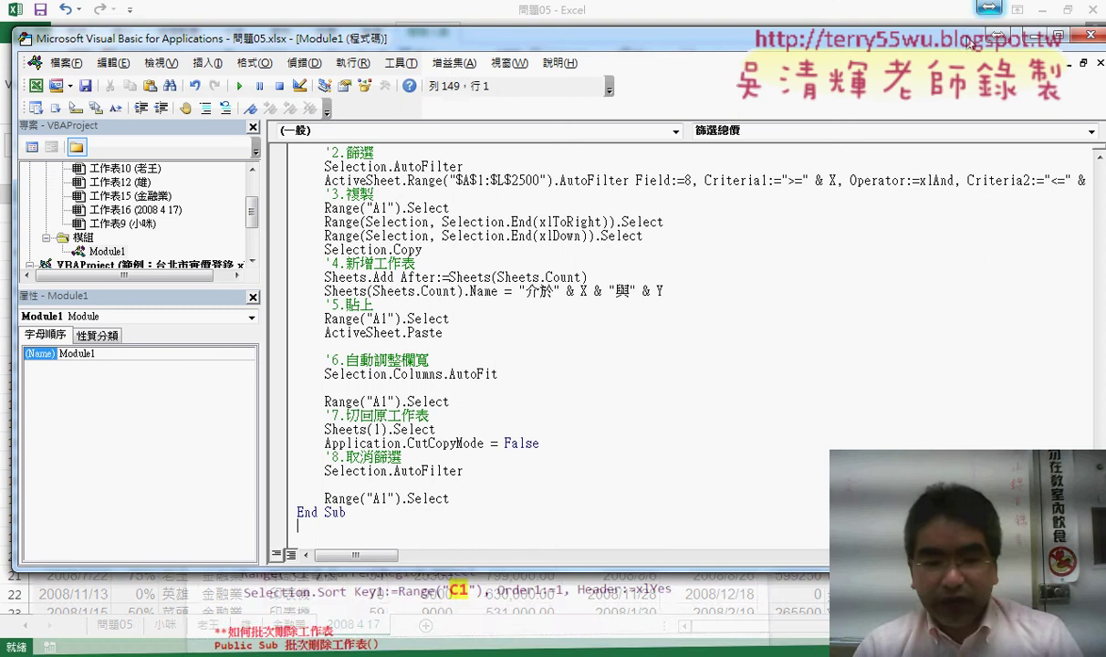
{"action": "left_click", "coordinate": [997, 8]}
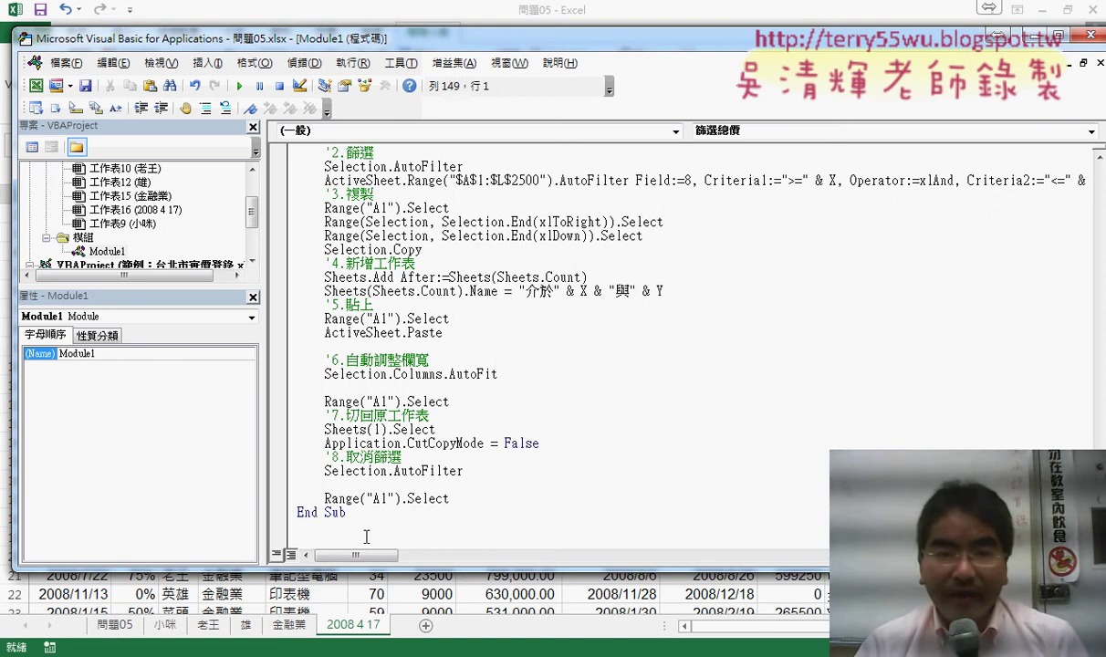
{"action": "key", "text": "ctrl+v"}
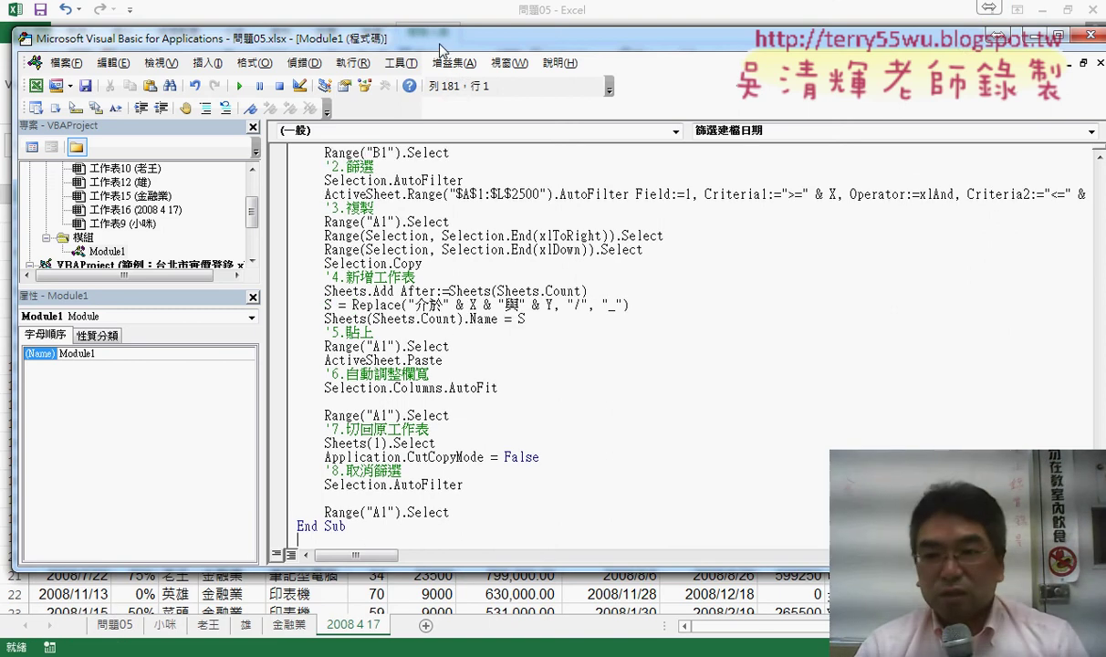
{"action": "left_click_drag", "start_coordinate": [419, 50], "coordinate": [420, 279]}
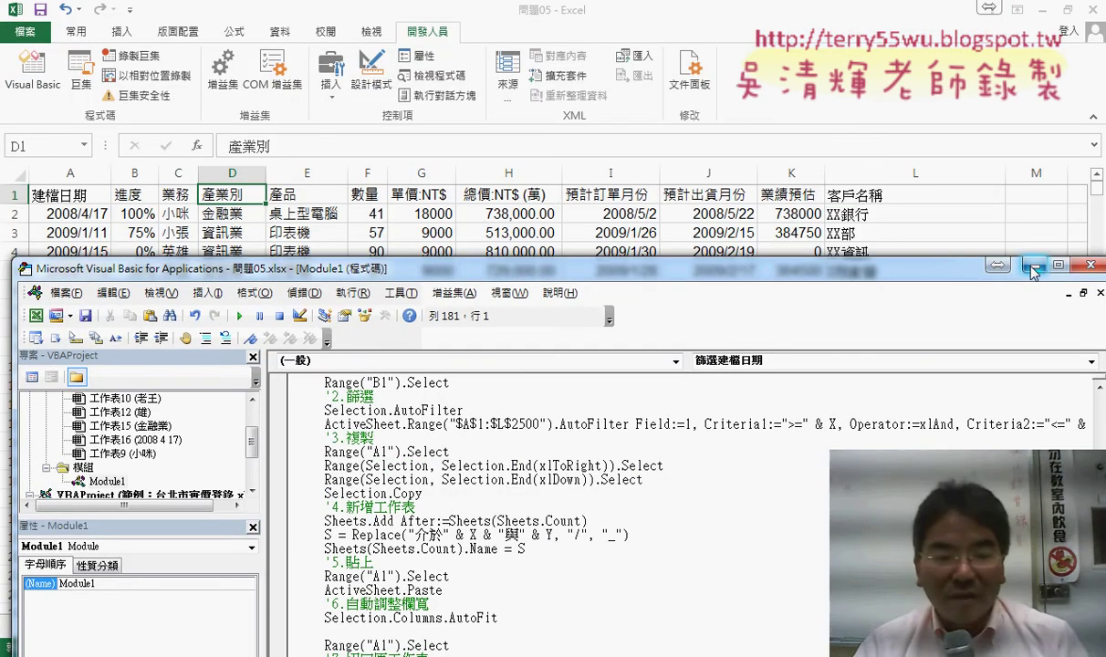
{"action": "left_click", "coordinate": [997, 264]}
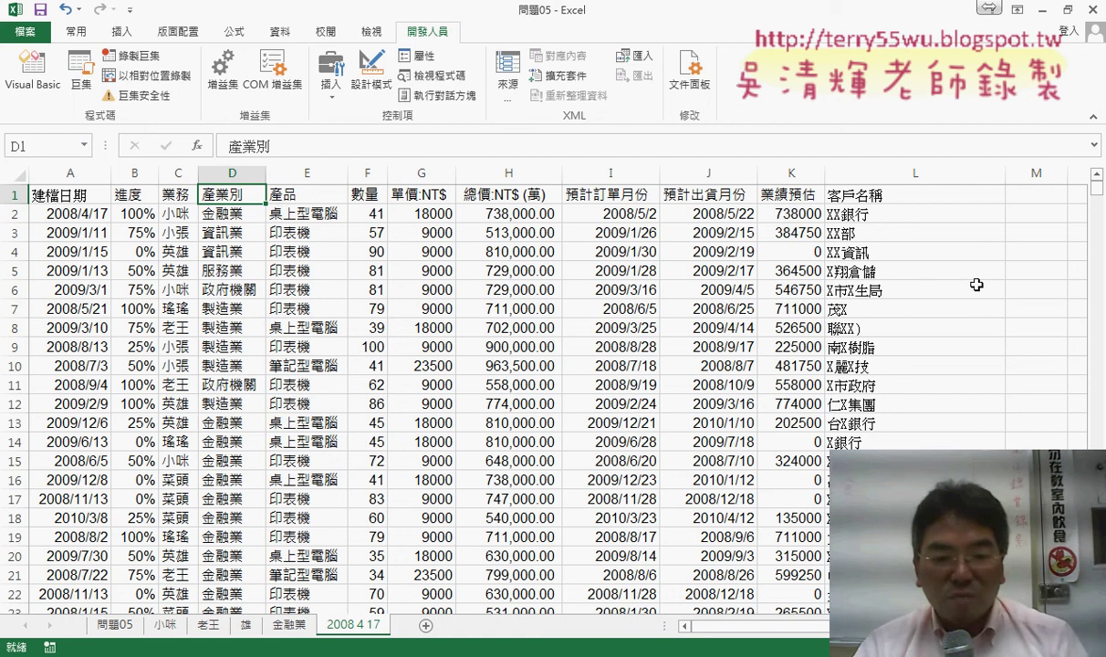
Step: On the 問題05 sheet, assign the 篩選建檔日期 macro to the fourth button
{"action": "left_click", "coordinate": [120, 627]}
{"action": "right_click", "coordinate": [977, 319]}
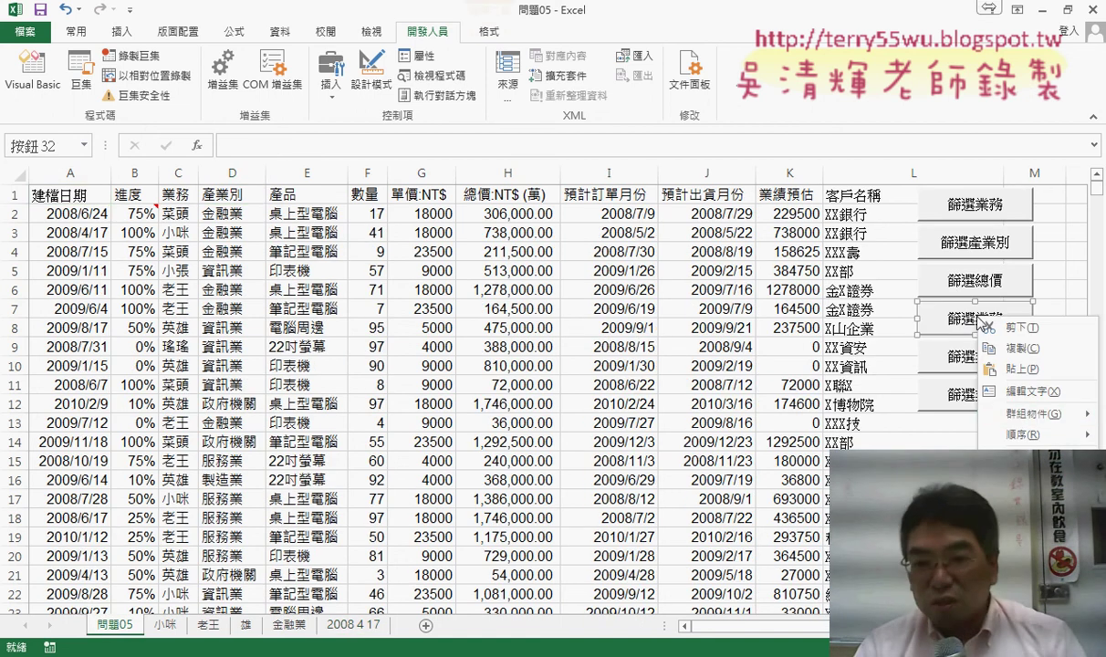
{"action": "left_click", "coordinate": [1026, 456]}
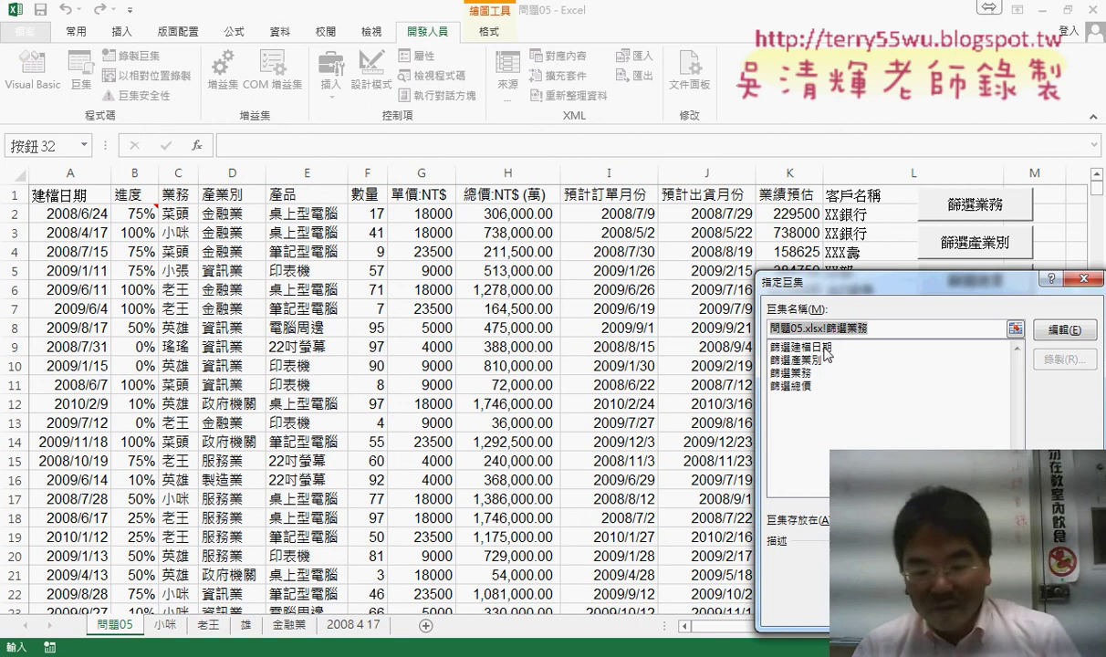
{"action": "left_click", "coordinate": [824, 347]}
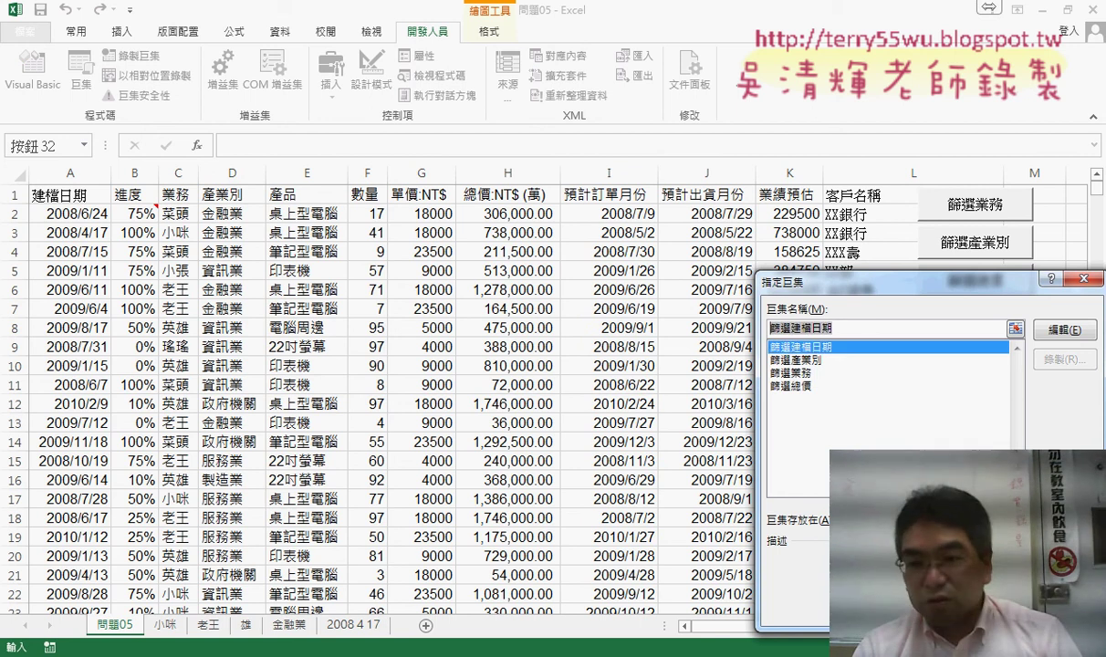
{"action": "key", "text": "Return"}
Step: Relabel the button 篩選建檔日期 and run it to get the start-date prompt
{"action": "left_click", "coordinate": [954, 312]}
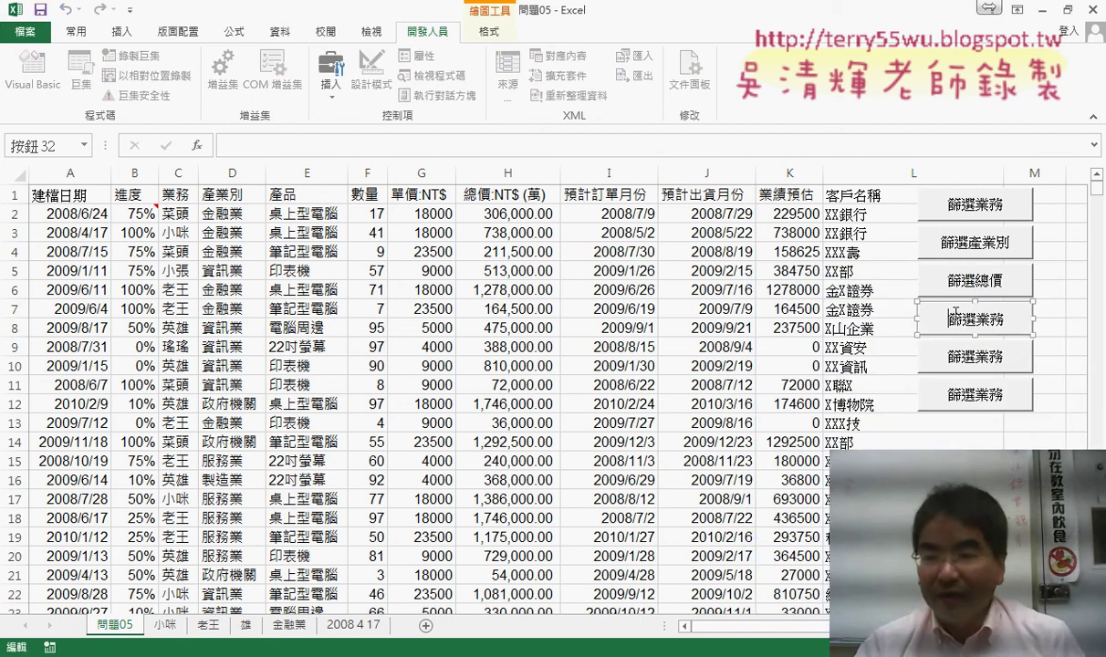
{"action": "key", "text": "Delete"}
{"action": "type", "text": "篩選建檔日期"}
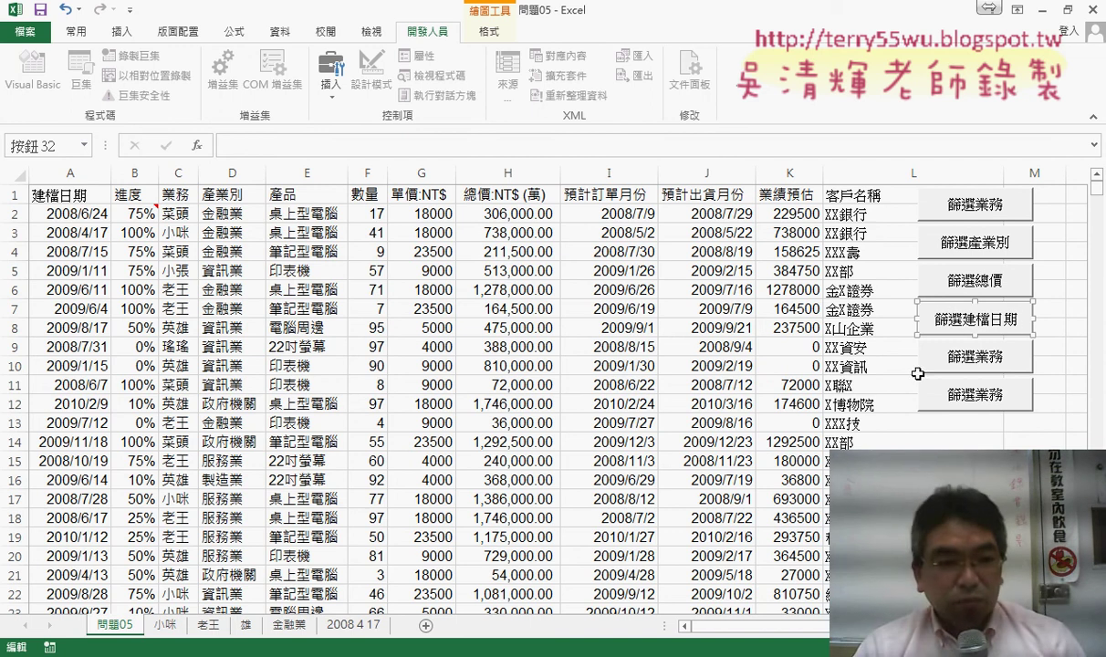
{"action": "left_click", "coordinate": [862, 517]}
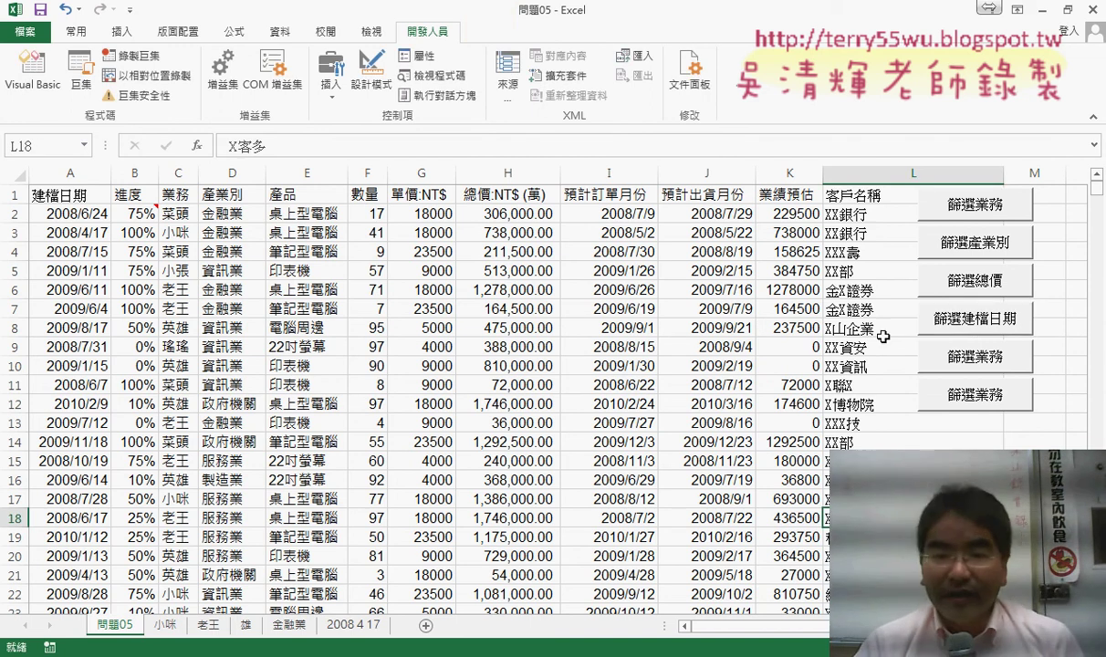
{"action": "left_click", "coordinate": [973, 319]}
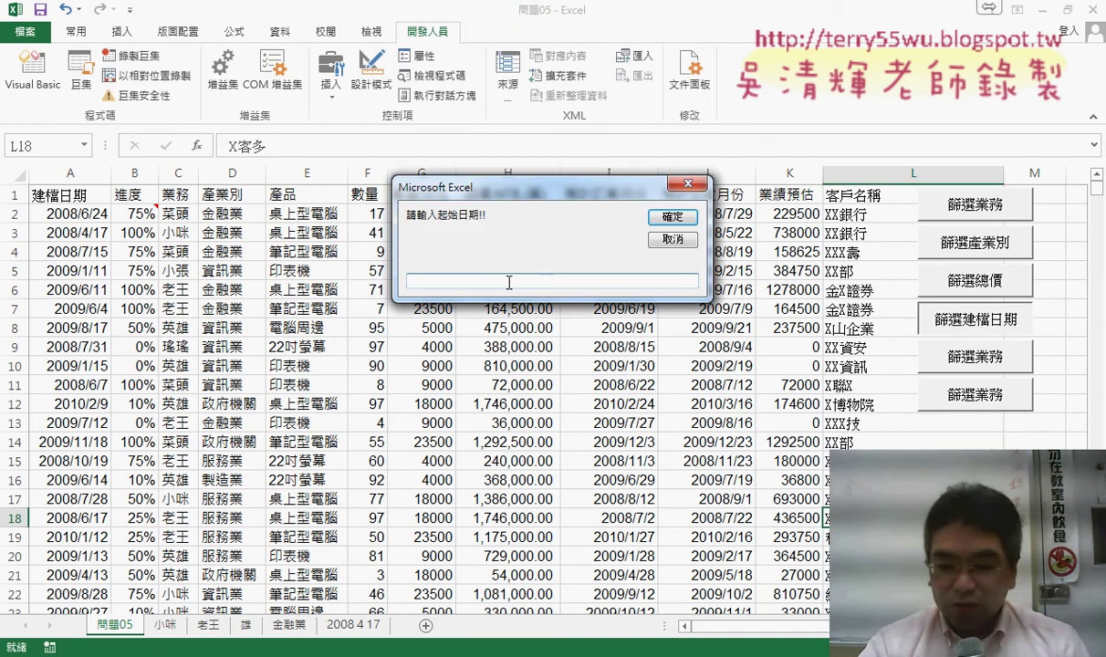
Step: Enter start date 2008/1/1 and end date 2009/1/1 to run the date filter
{"action": "type", "text": "2008/1/1"}
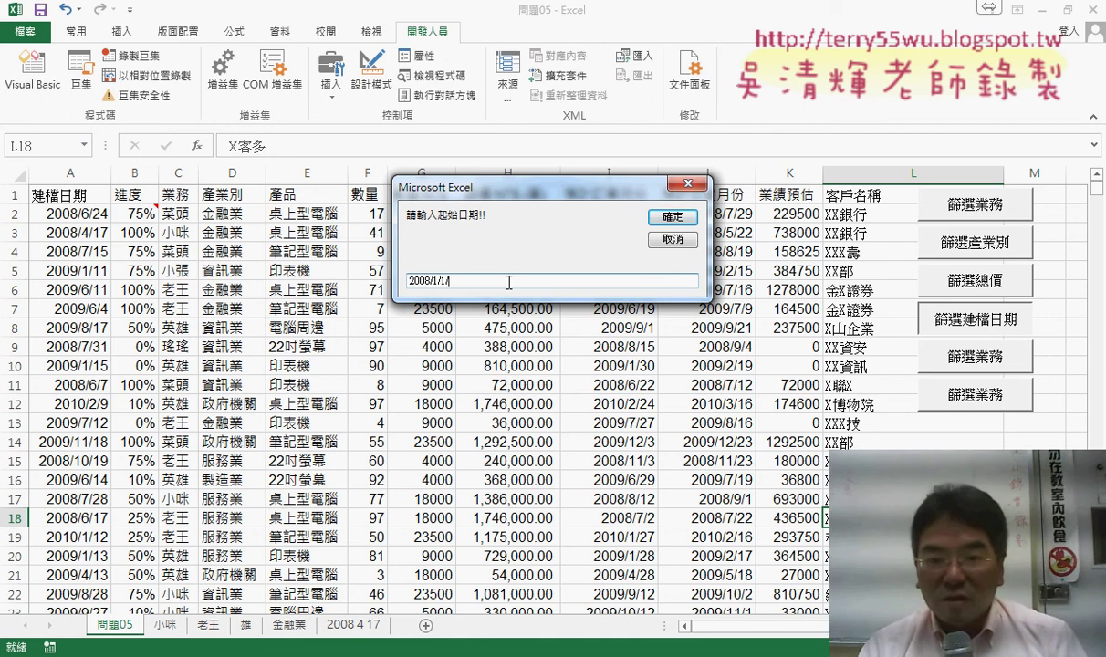
{"action": "key", "text": "Return"}
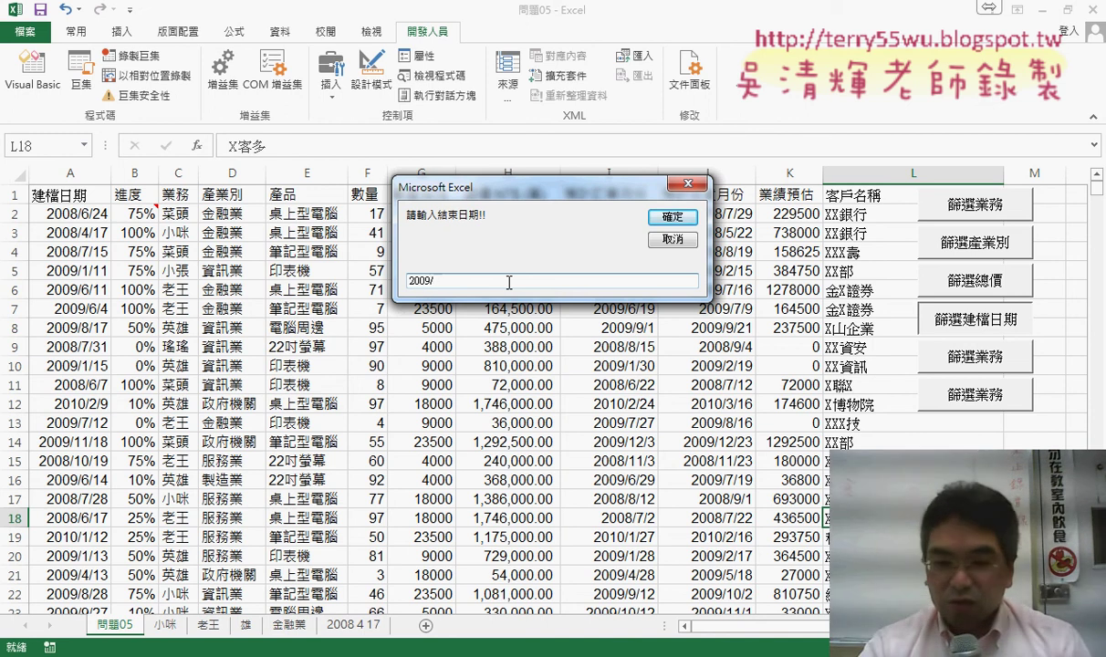
{"action": "type", "text": "/1"}
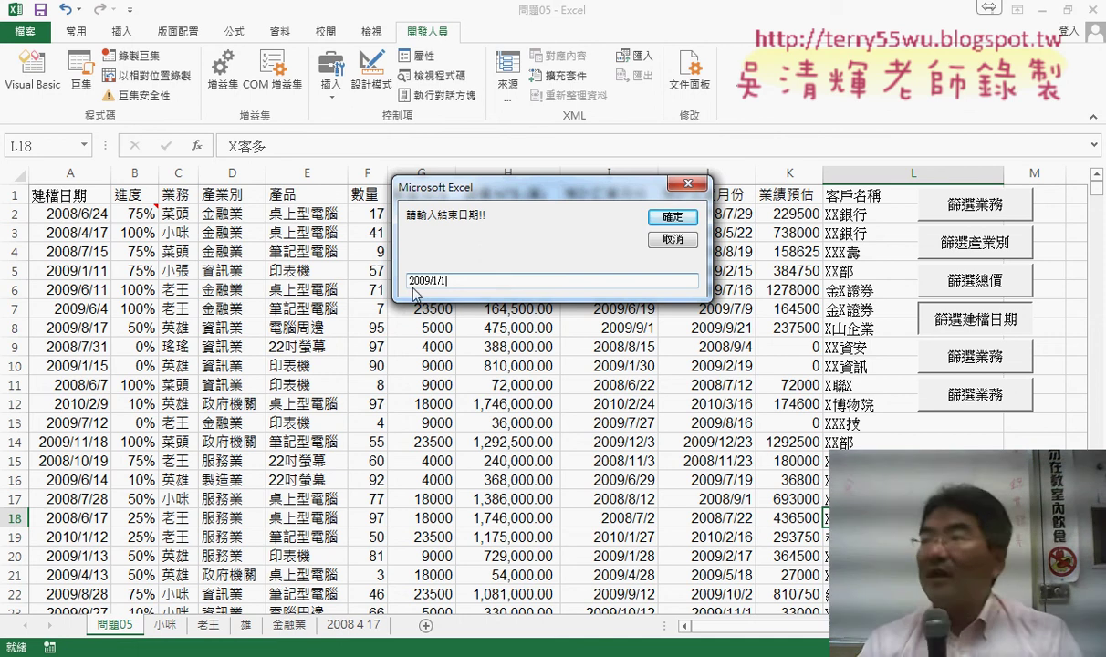
{"action": "left_click_drag", "start_coordinate": [425, 279], "coordinate": [380, 276]}
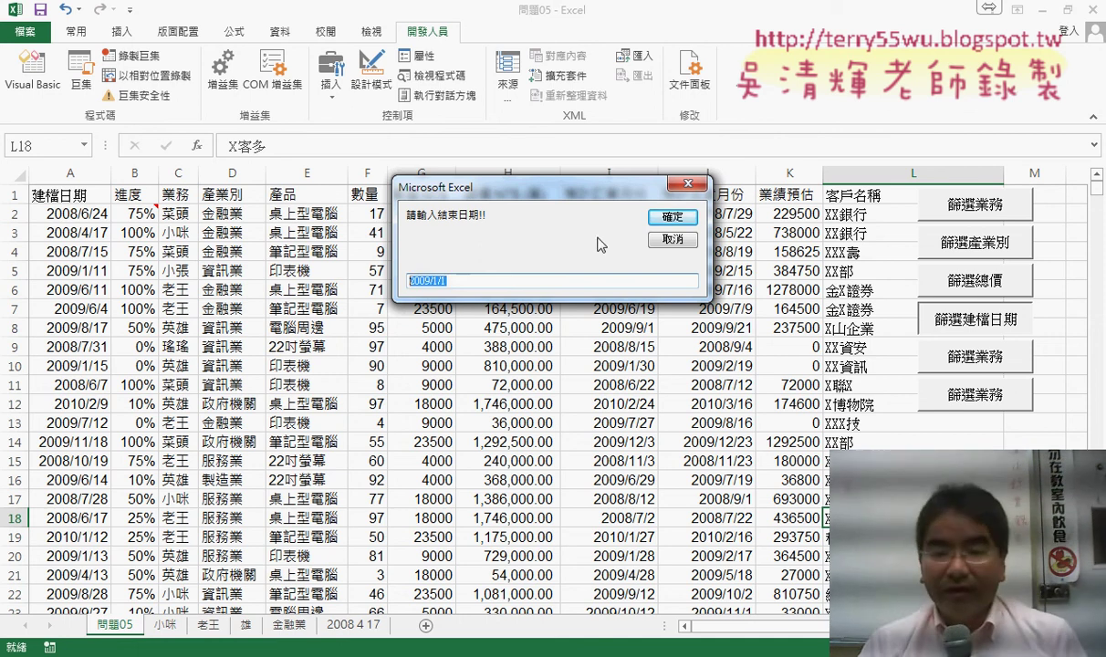
{"action": "key", "text": "Return"}
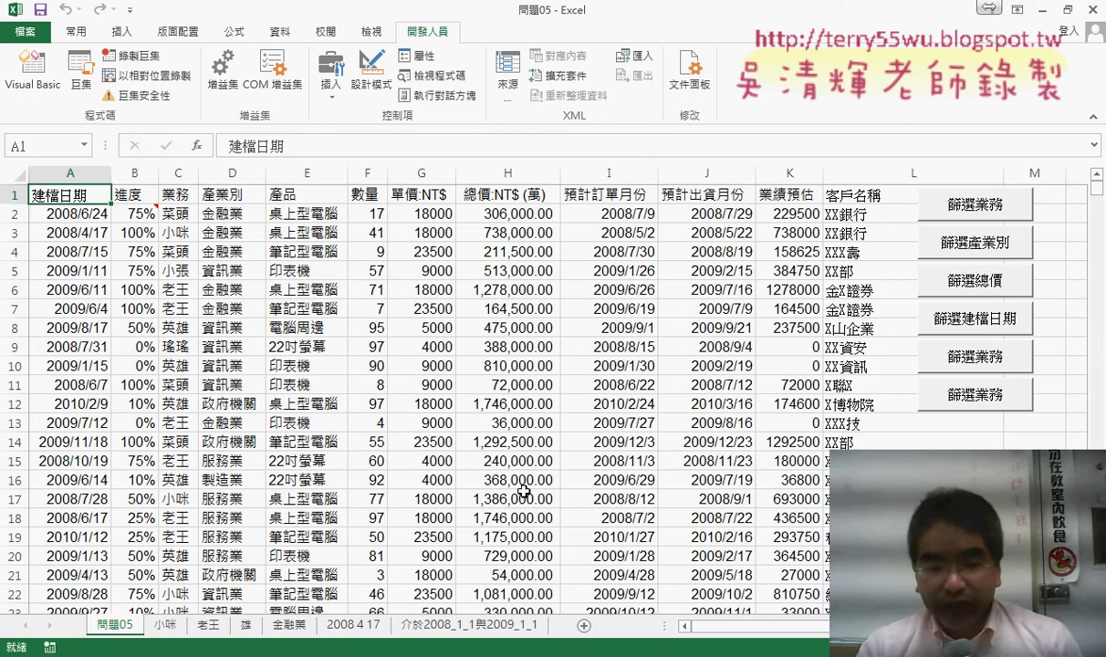
Step: Open the new 介於2008_1_1與2009_1_1 sheet and point out its filtered 建檔日期 column
{"action": "left_click", "coordinate": [430, 636]}
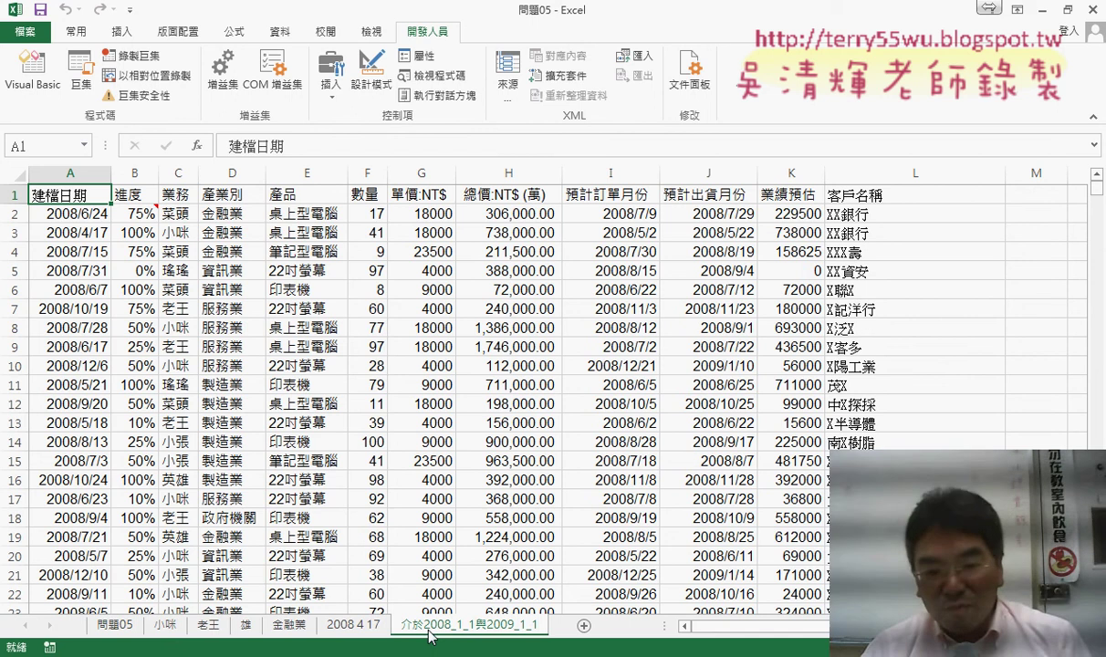
{"action": "mouse_move", "coordinate": [434, 641]}
{"action": "left_mouse_down"}
{"action": "mouse_move", "coordinate": [467, 614]}
{"action": "mouse_move", "coordinate": [548, 644]}
{"action": "left_mouse_up"}
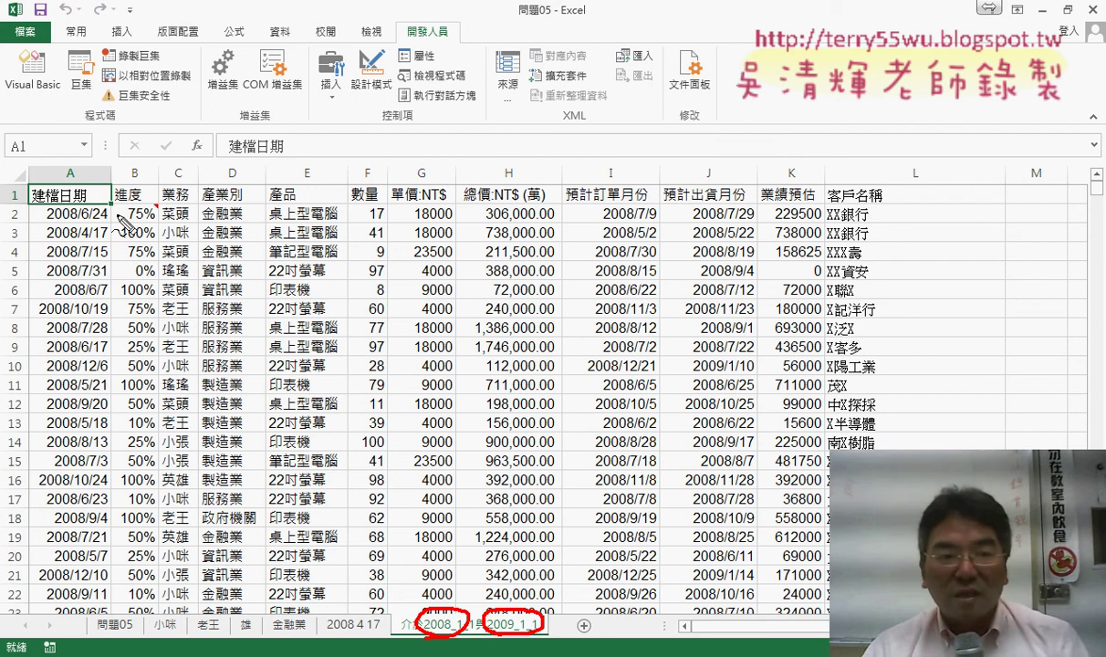
{"action": "left_click_drag", "start_coordinate": [79, 162], "coordinate": [102, 171]}
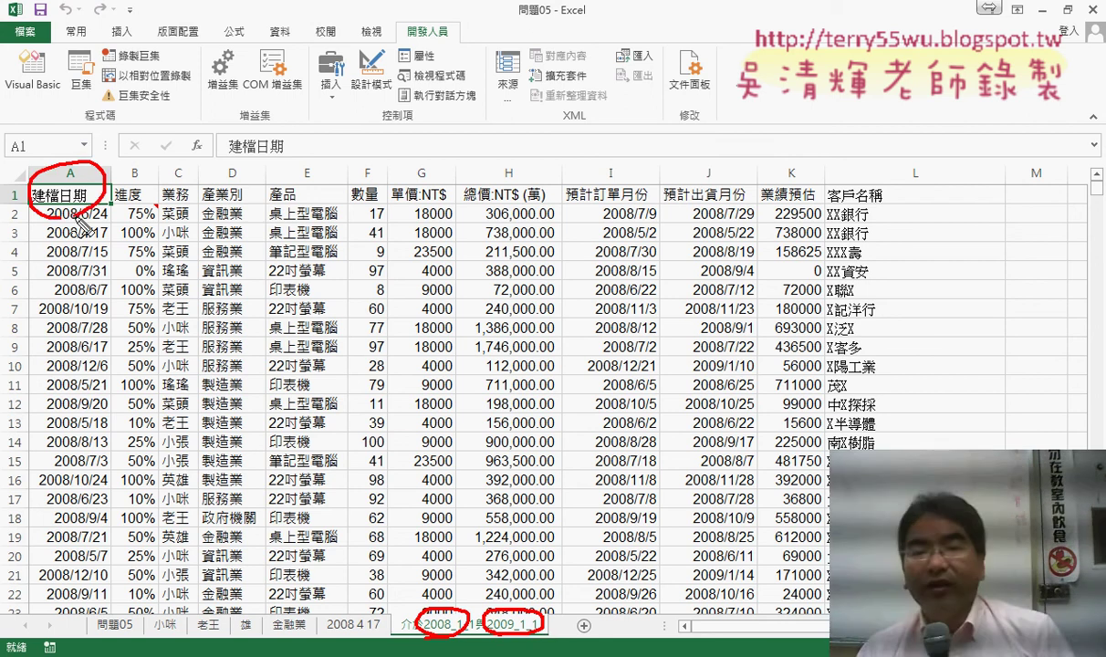
{"action": "left_click_drag", "start_coordinate": [75, 219], "coordinate": [91, 291]}
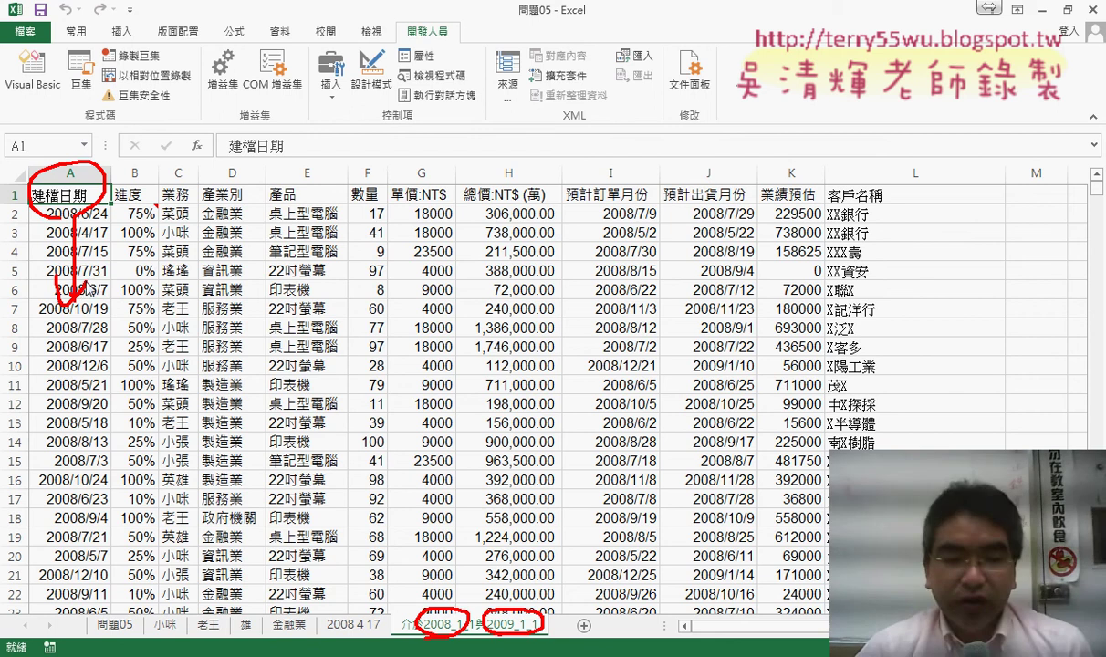
{"action": "key", "text": "Escape"}
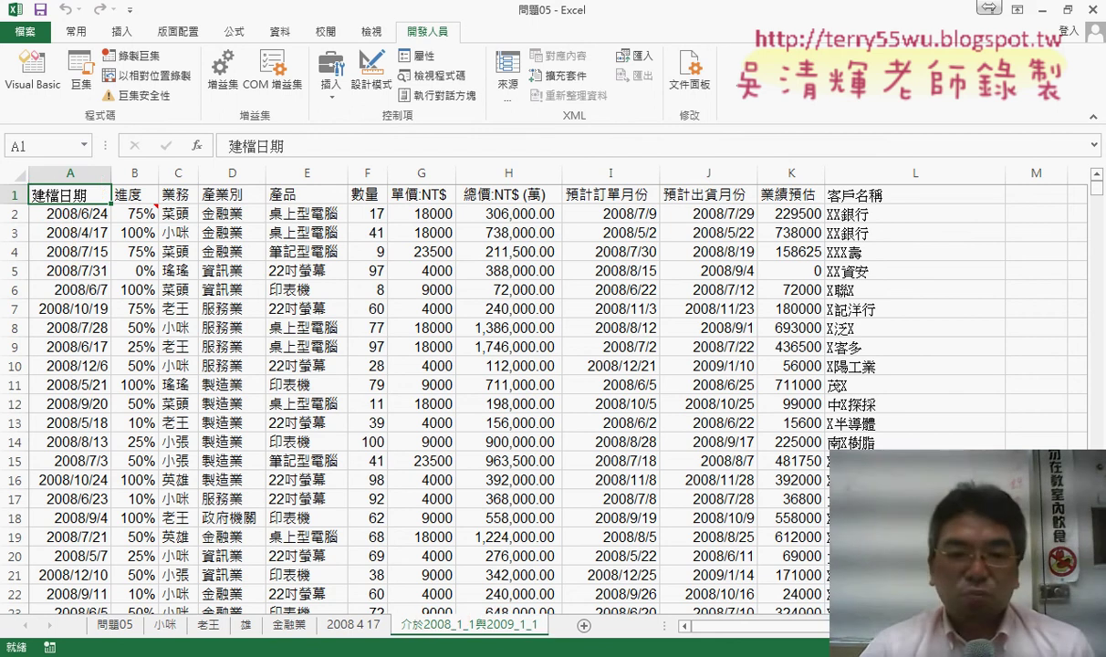
{"action": "key", "text": "alt+Tab"}
Step: Scroll the Google Docs code notes past the 數字篩選 heading to the 日期 macro section
{"action": "scroll", "coordinate": [358, 492], "scroll_direction": "up", "scroll_amount": 5}
{"action": "scroll", "coordinate": [358, 492], "scroll_direction": "up", "scroll_amount": 5}
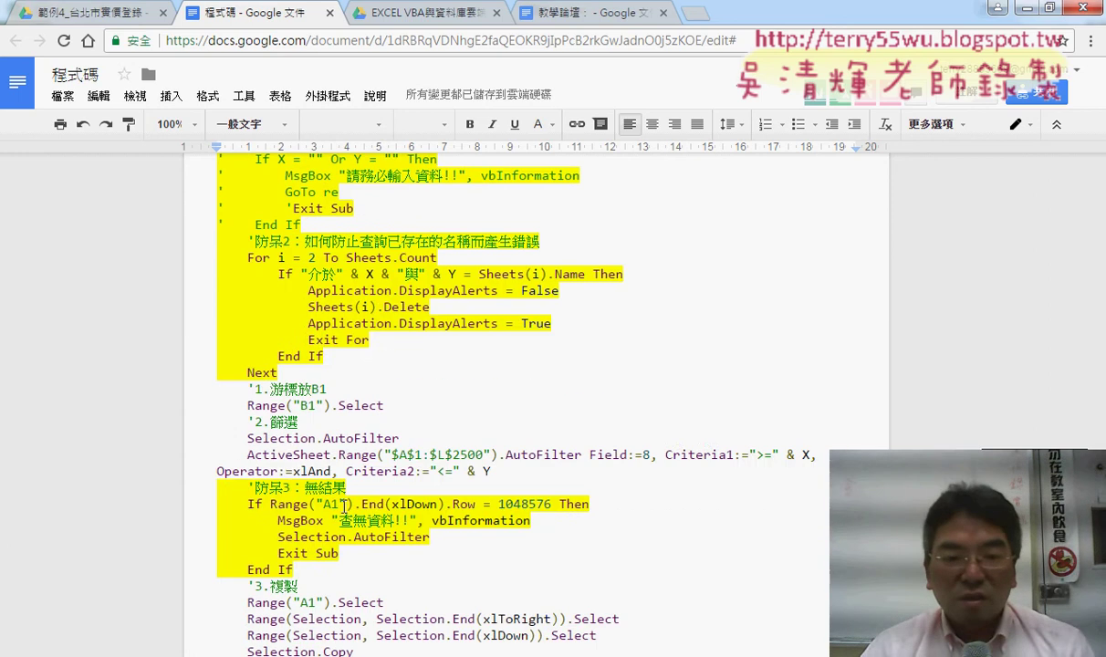
{"action": "scroll", "coordinate": [352, 499], "scroll_direction": "up", "scroll_amount": 5}
{"action": "scroll", "coordinate": [344, 507], "scroll_direction": "up", "scroll_amount": 5}
{"action": "scroll", "coordinate": [344, 506], "scroll_direction": "up", "scroll_amount": 5}
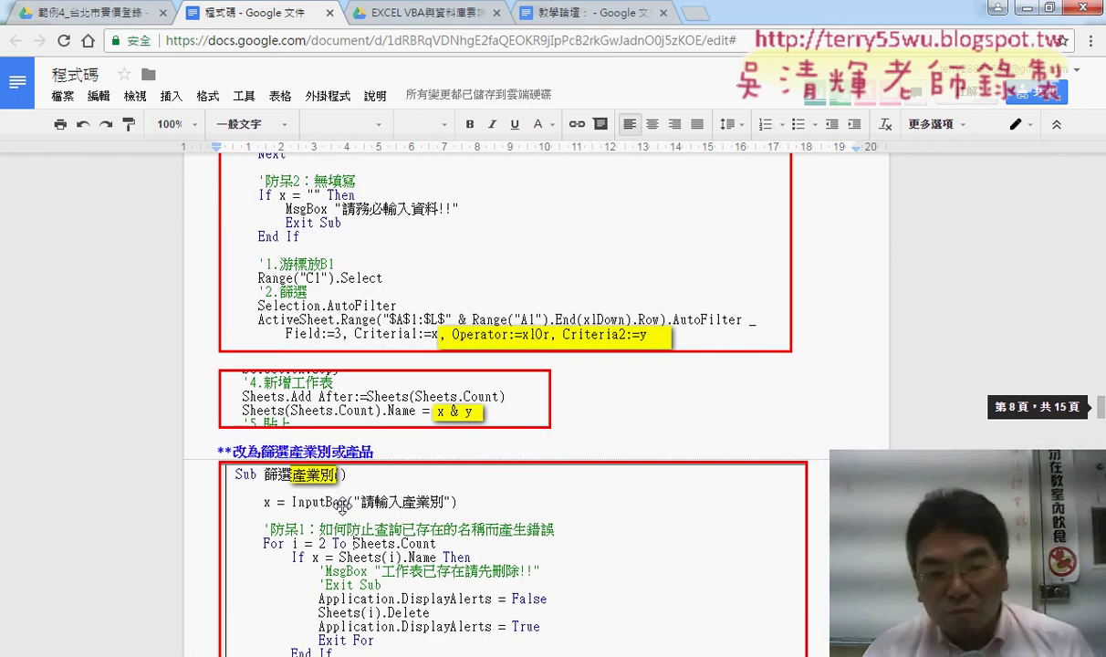
{"action": "scroll", "coordinate": [342, 507], "scroll_direction": "up", "scroll_amount": 5}
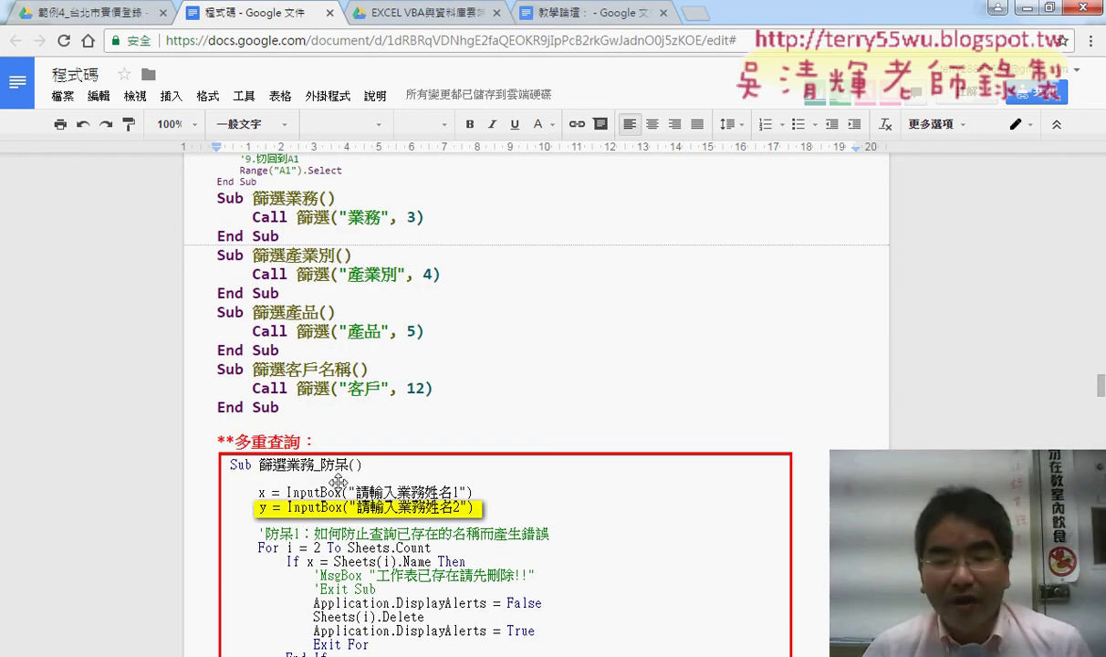
{"action": "scroll", "coordinate": [339, 427], "scroll_direction": "down", "scroll_amount": 5}
{"action": "scroll", "coordinate": [358, 346], "scroll_direction": "down", "scroll_amount": 5}
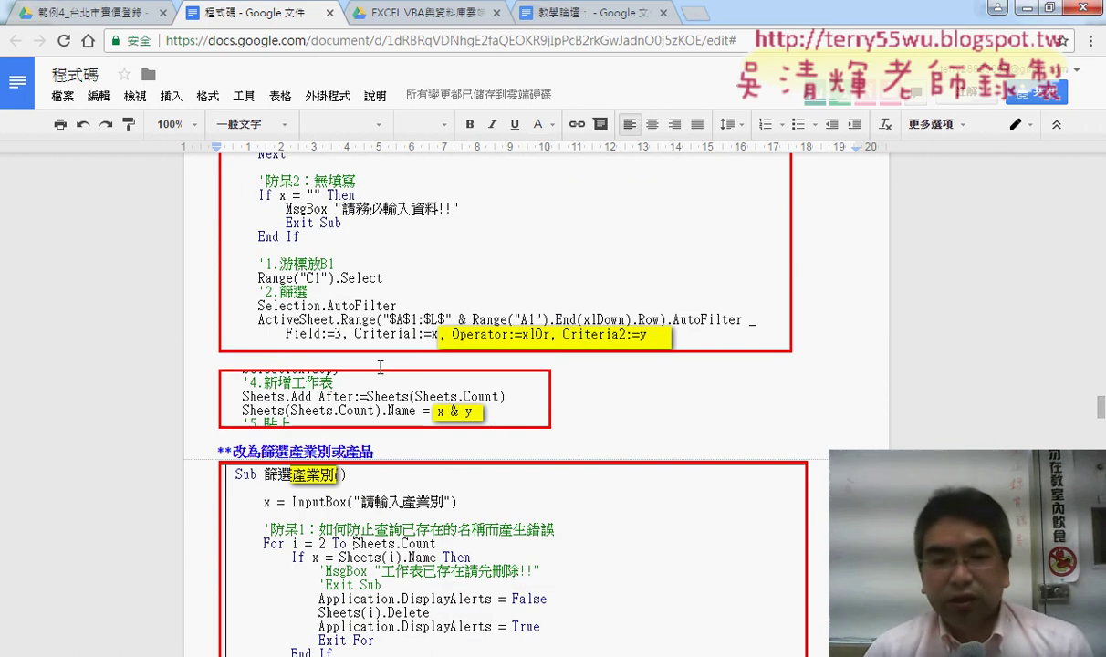
{"action": "scroll", "coordinate": [515, 369], "scroll_direction": "down", "scroll_amount": 5}
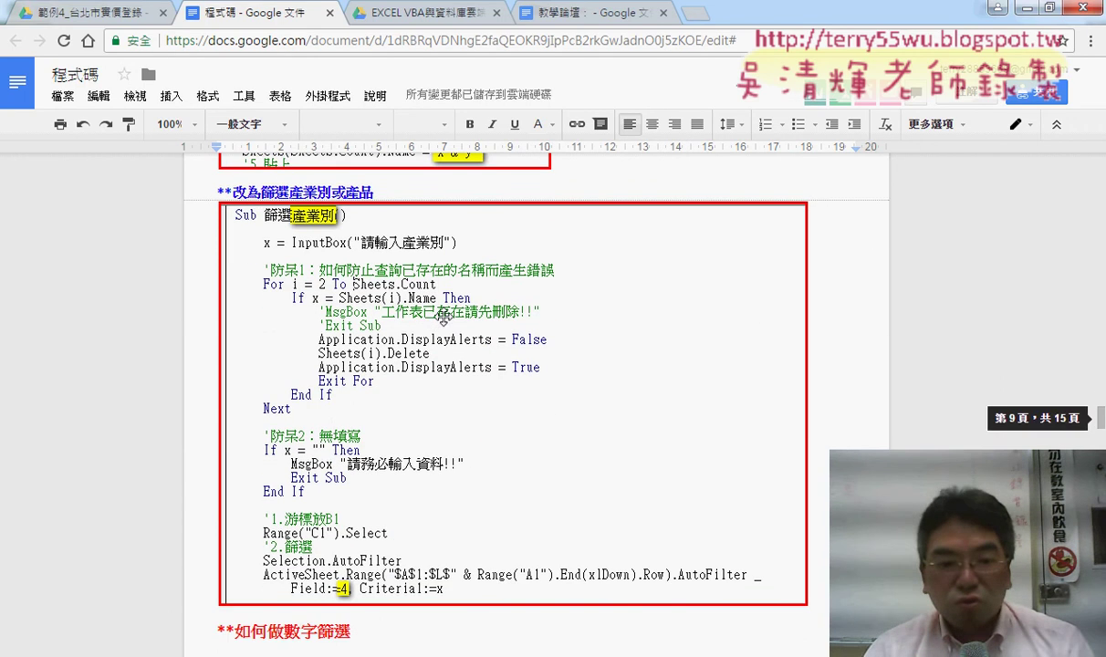
{"action": "scroll", "coordinate": [392, 311], "scroll_direction": "down", "scroll_amount": 2}
{"action": "left_click_drag", "start_coordinate": [283, 458], "coordinate": [365, 458]}
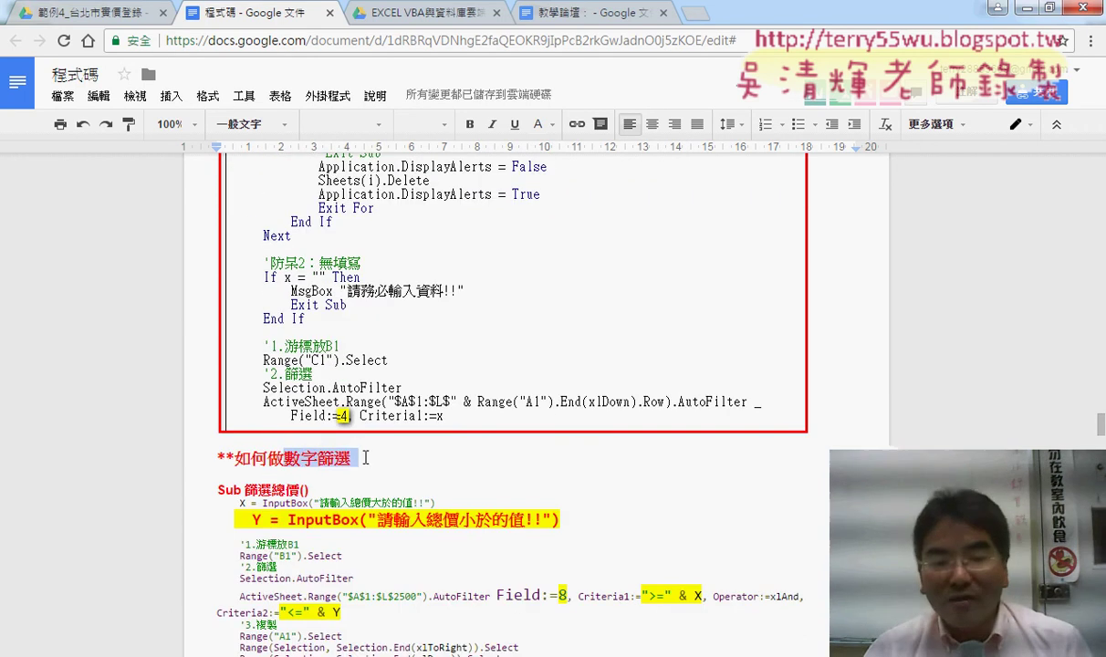
{"action": "left_click", "coordinate": [243, 493]}
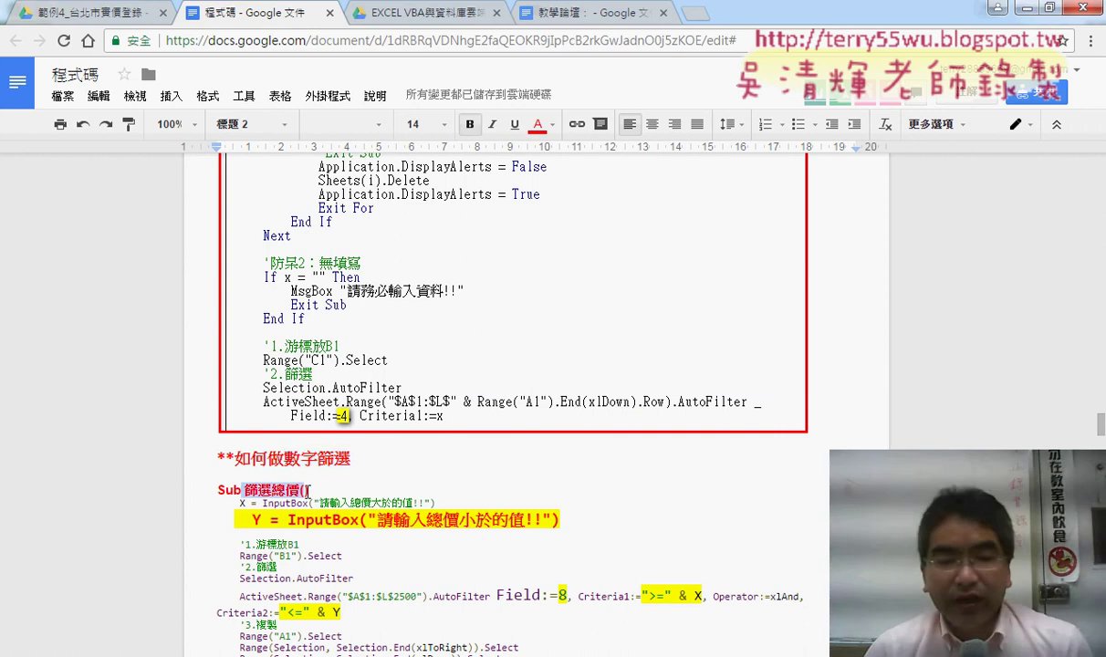
{"action": "scroll", "coordinate": [314, 493], "scroll_direction": "down", "scroll_amount": 10}
{"action": "scroll", "coordinate": [313, 493], "scroll_direction": "down", "scroll_amount": 3}
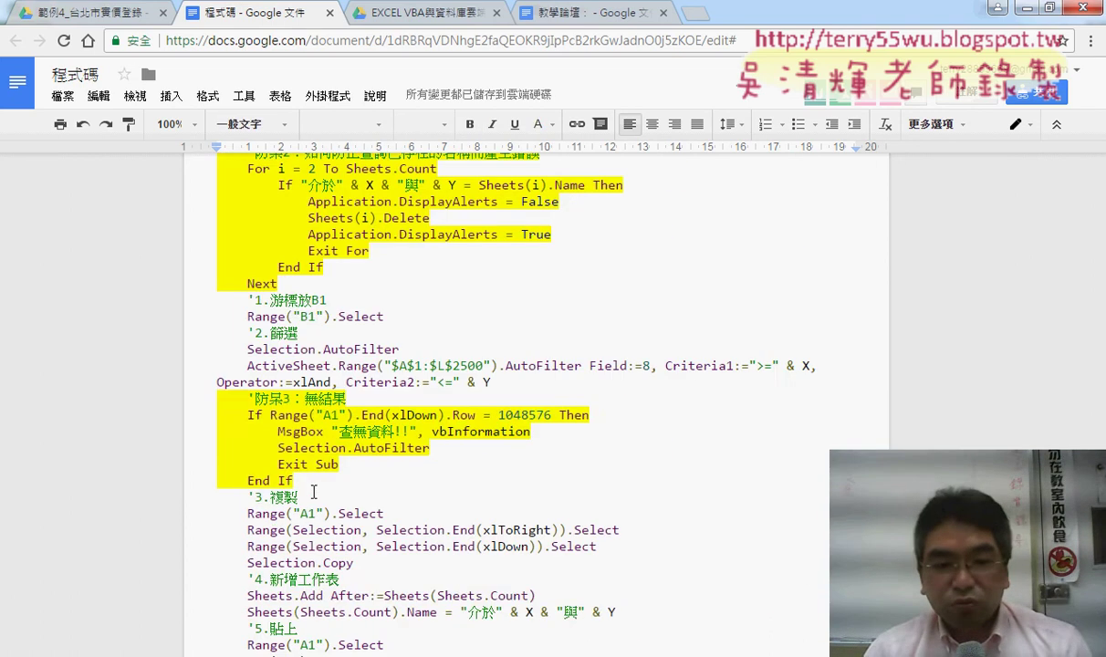
{"action": "scroll", "coordinate": [313, 493], "scroll_direction": "down", "scroll_amount": 5}
{"action": "scroll", "coordinate": [313, 492], "scroll_direction": "down", "scroll_amount": 1}
{"action": "left_click_drag", "start_coordinate": [284, 385], "coordinate": [358, 391]}
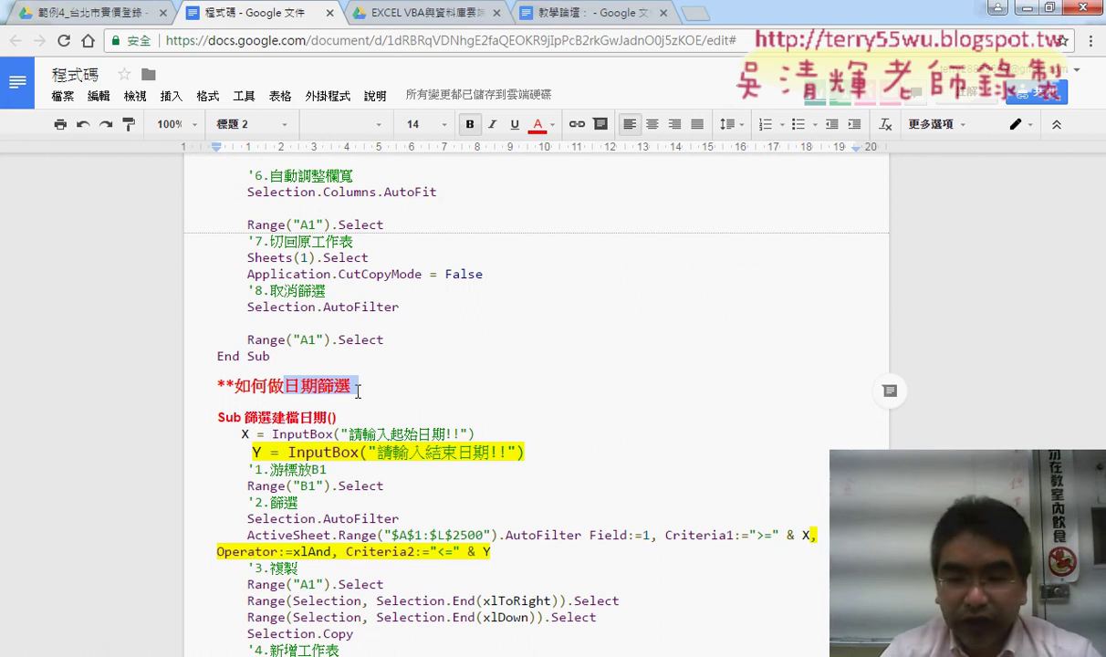
Step: Highlight the 1 after Field:= in Sub 篩選建檔日期 in yellow
{"action": "double_click", "coordinate": [644, 537]}
{"action": "left_click", "coordinate": [550, 128]}
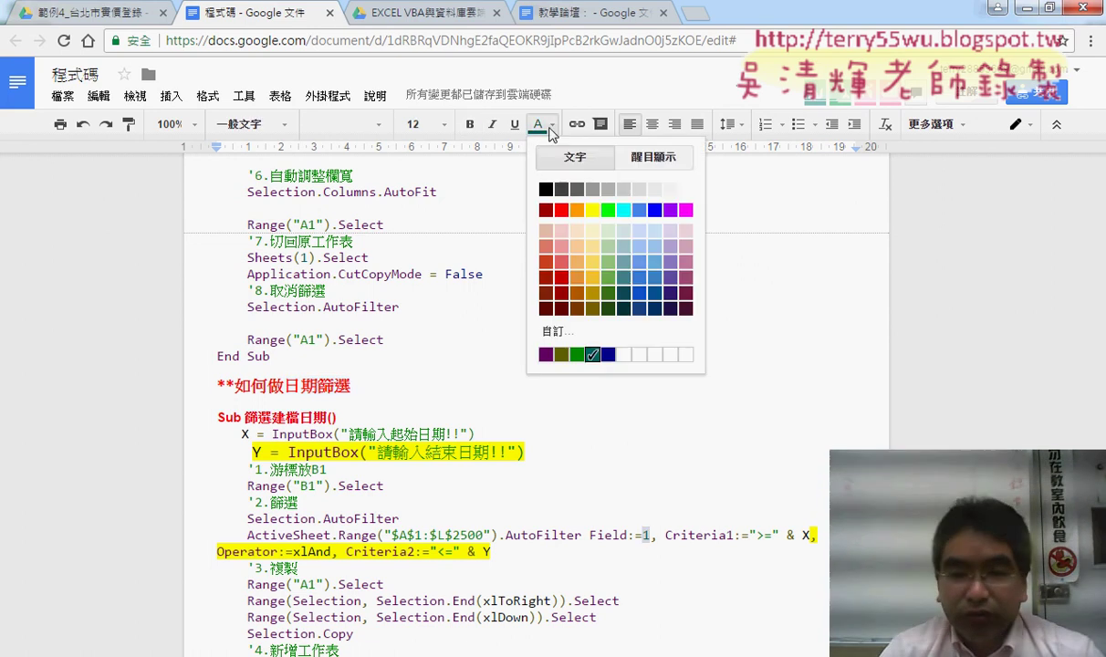
{"action": "left_click", "coordinate": [654, 157]}
{"action": "left_click", "coordinate": [592, 230]}
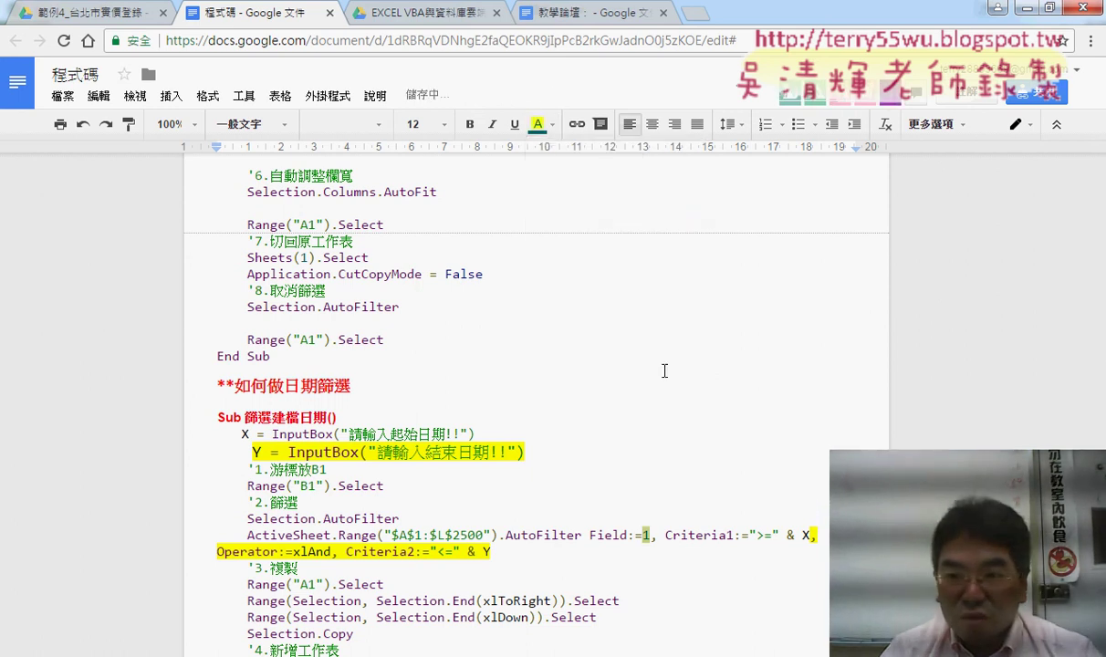
{"action": "left_click", "coordinate": [672, 486]}
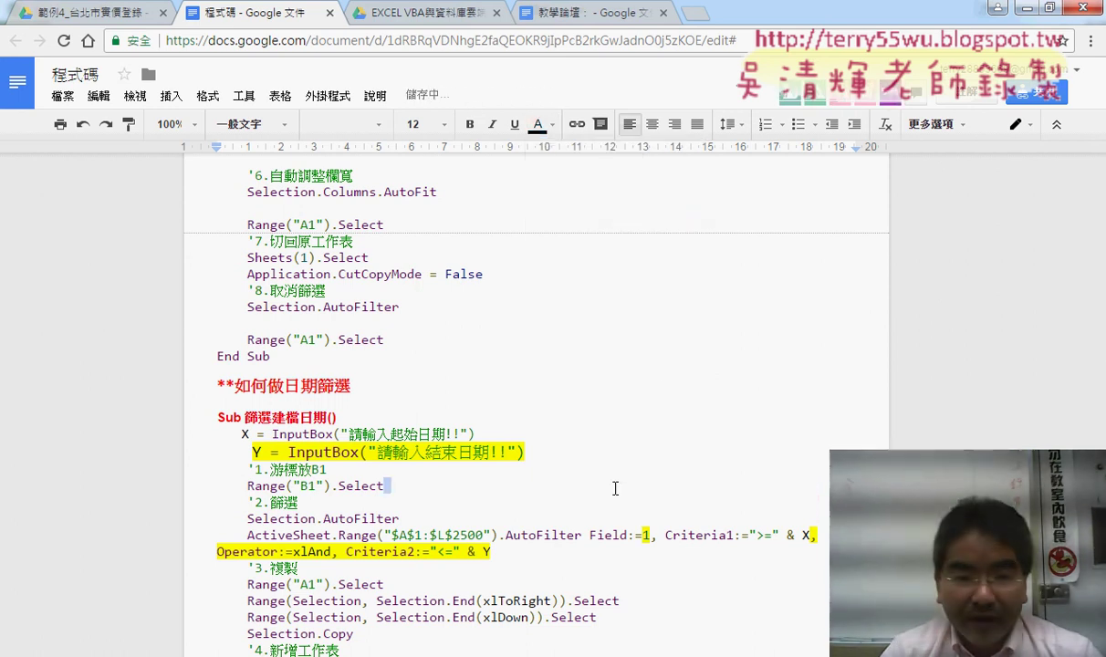
{"action": "scroll", "coordinate": [414, 476], "scroll_direction": "up", "scroll_amount": 1}
{"action": "scroll", "coordinate": [414, 476], "scroll_direction": "up", "scroll_amount": 1}
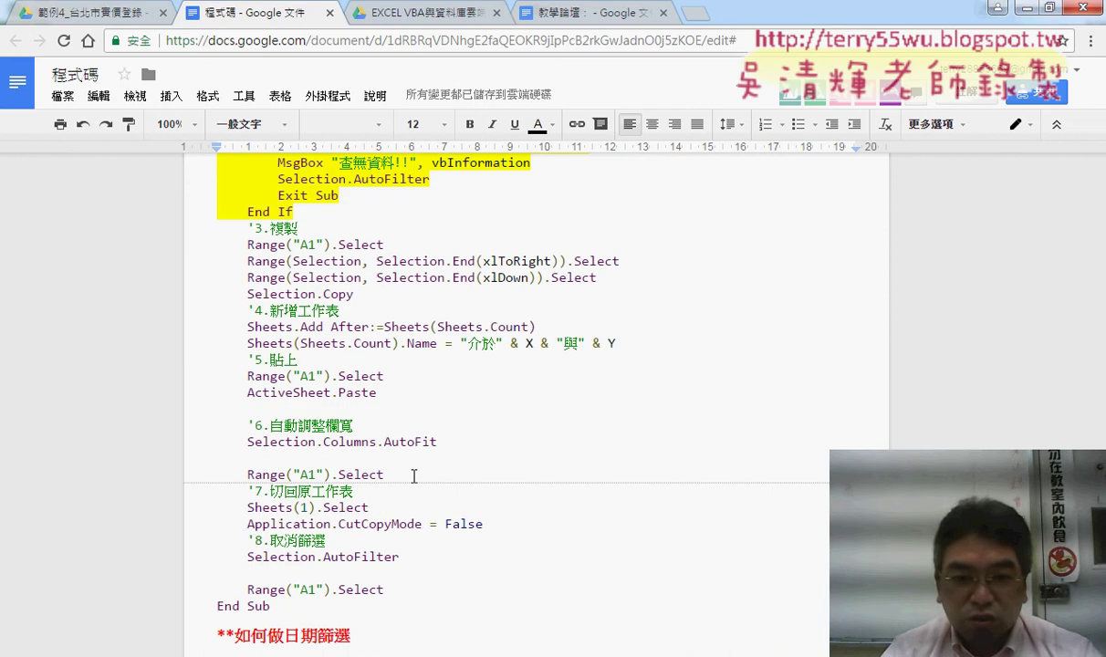
{"action": "scroll", "coordinate": [415, 476], "scroll_direction": "up", "scroll_amount": 2}
{"action": "scroll", "coordinate": [414, 476], "scroll_direction": "up", "scroll_amount": 1}
{"action": "scroll", "coordinate": [414, 476], "scroll_direction": "up", "scroll_amount": 1}
{"action": "scroll", "coordinate": [414, 476], "scroll_direction": "up", "scroll_amount": 3}
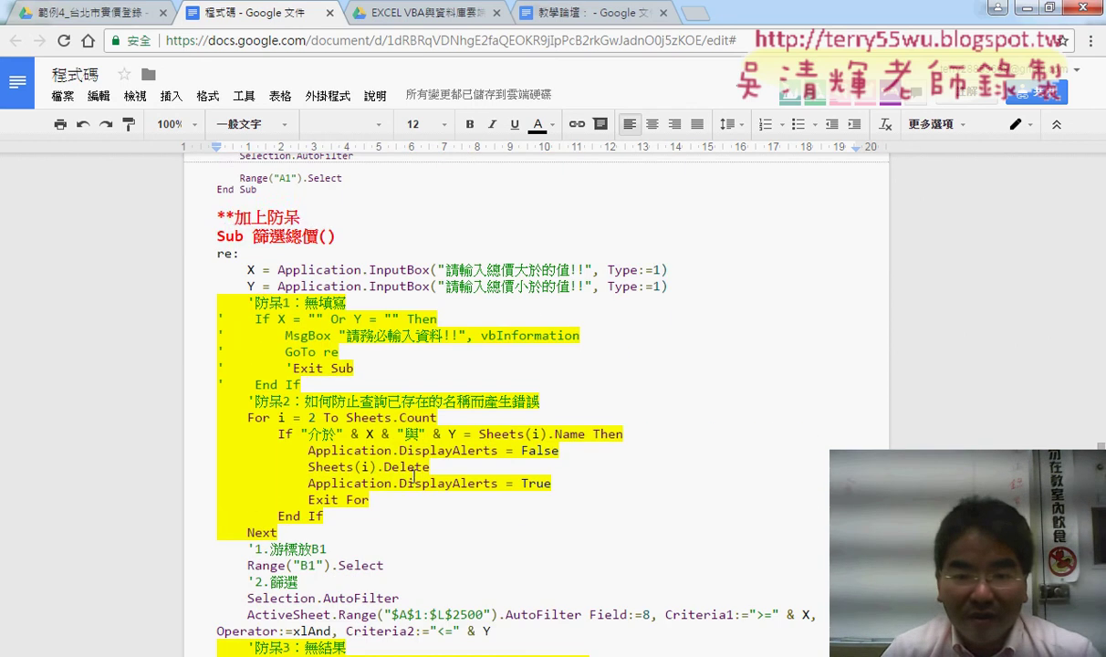
{"action": "scroll", "coordinate": [415, 476], "scroll_direction": "up", "scroll_amount": 3}
{"action": "scroll", "coordinate": [415, 477], "scroll_direction": "up", "scroll_amount": 1}
{"action": "scroll", "coordinate": [414, 476], "scroll_direction": "up", "scroll_amount": 3}
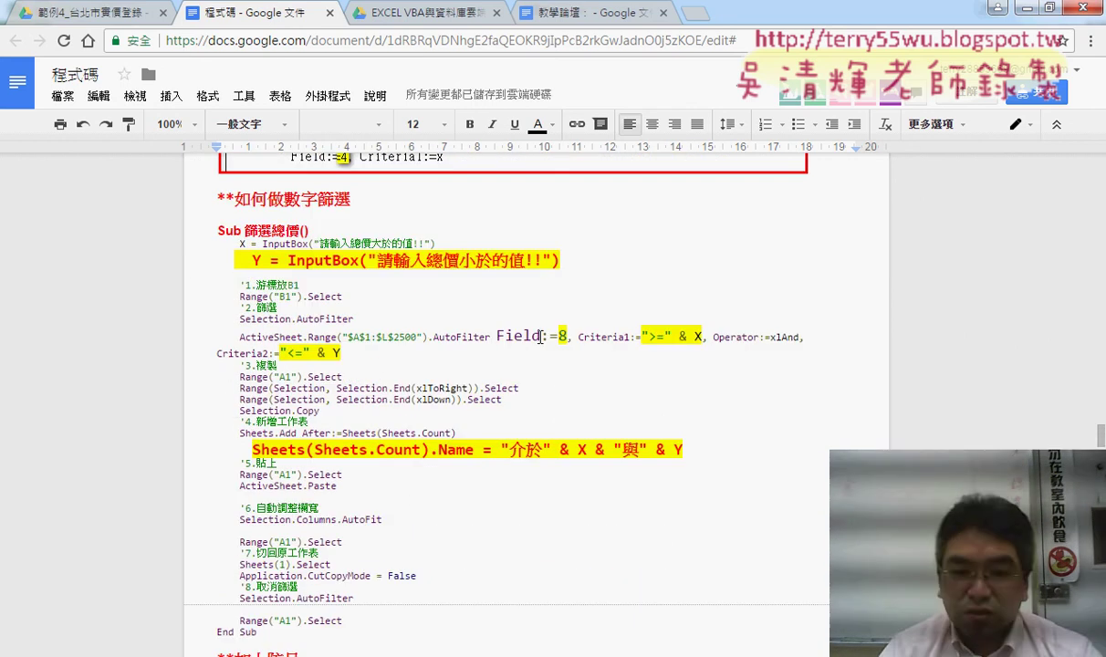